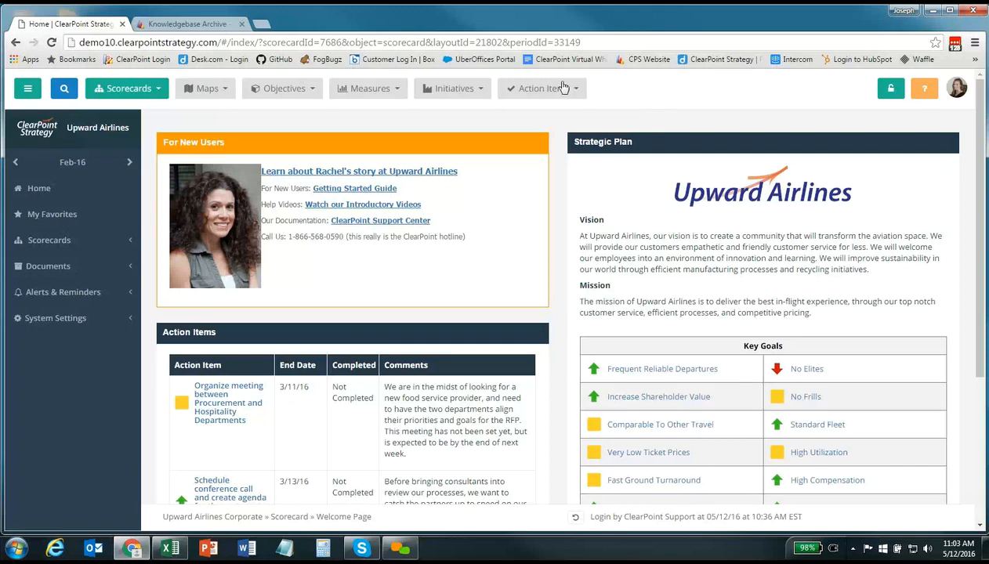
Go to Manage Scorecards under the Scorecards menu and open the Add Scorecard form
click(128, 92)
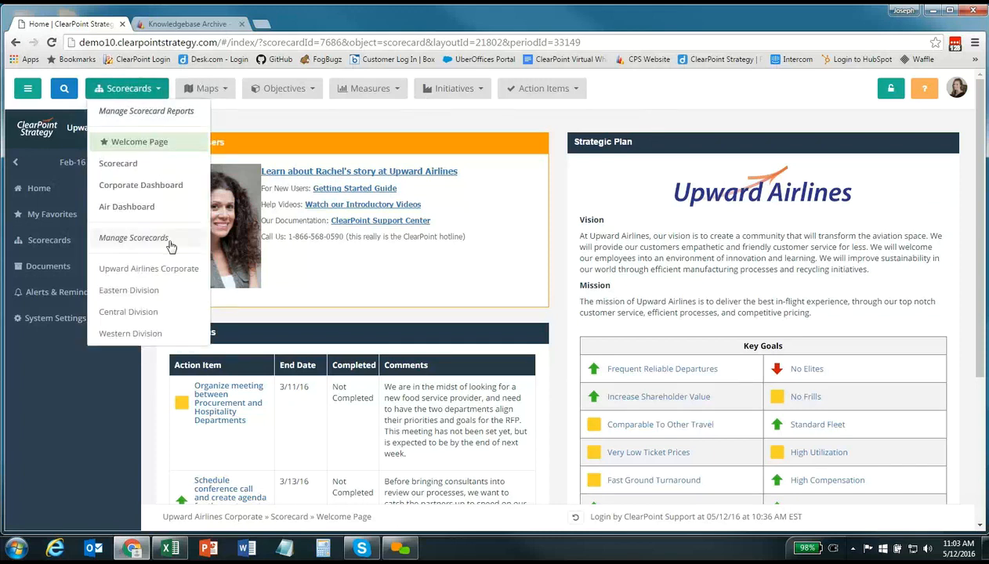
click(164, 239)
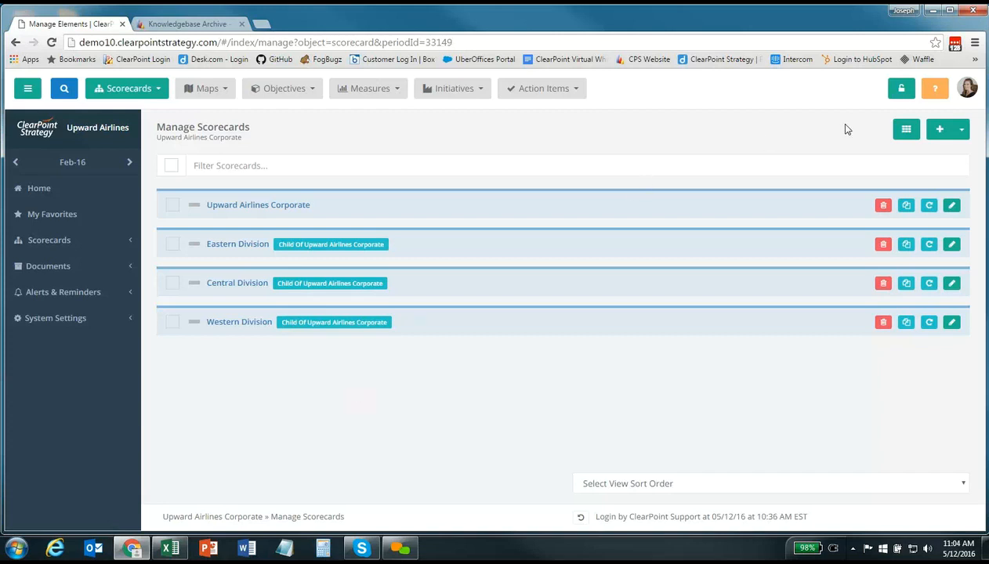
click(938, 129)
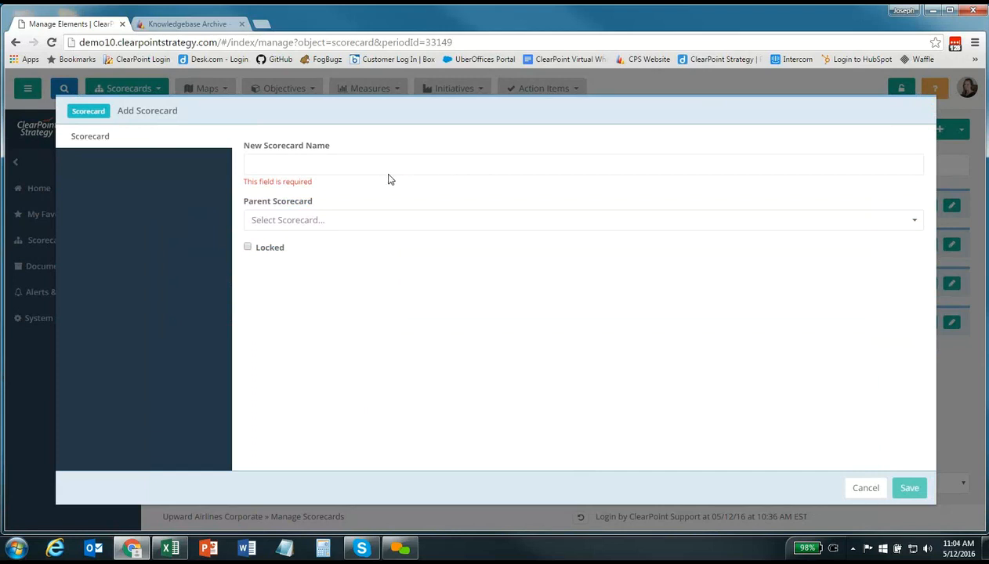
Save a new scorecard named 'EMEA Division' with Upward Airlines Corporate as its parent
click(275, 165)
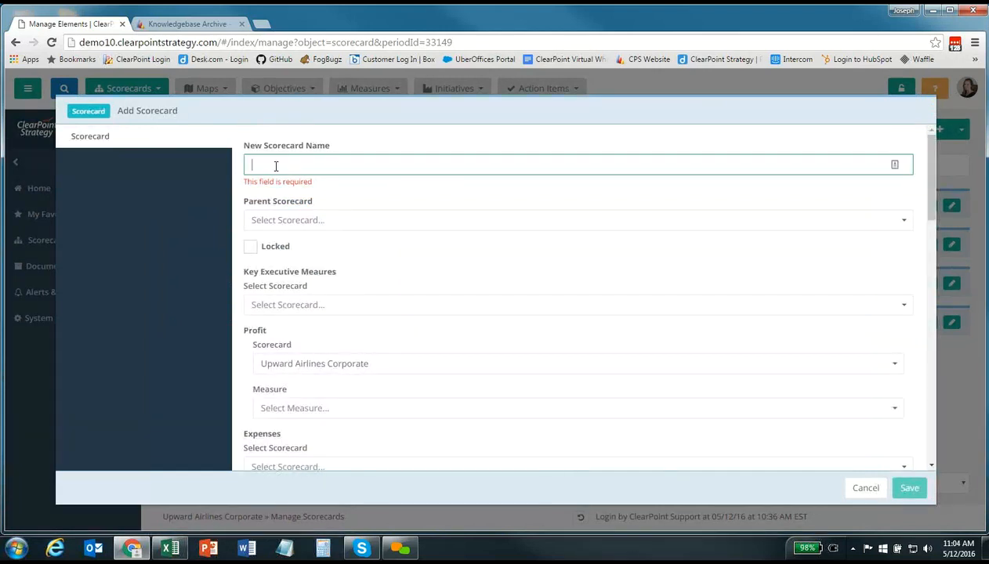
text(EMEA Div)
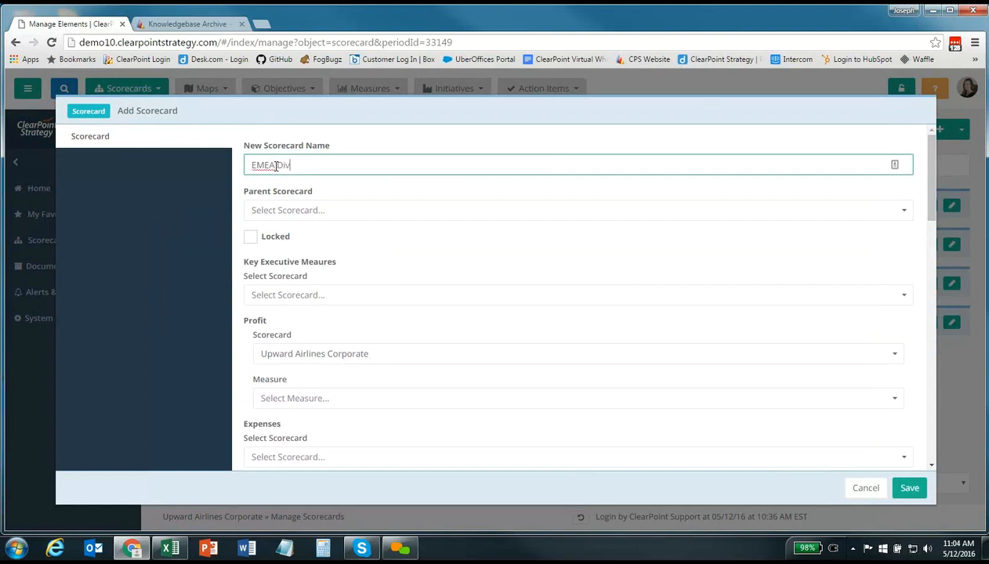
text(ision)
click(299, 219)
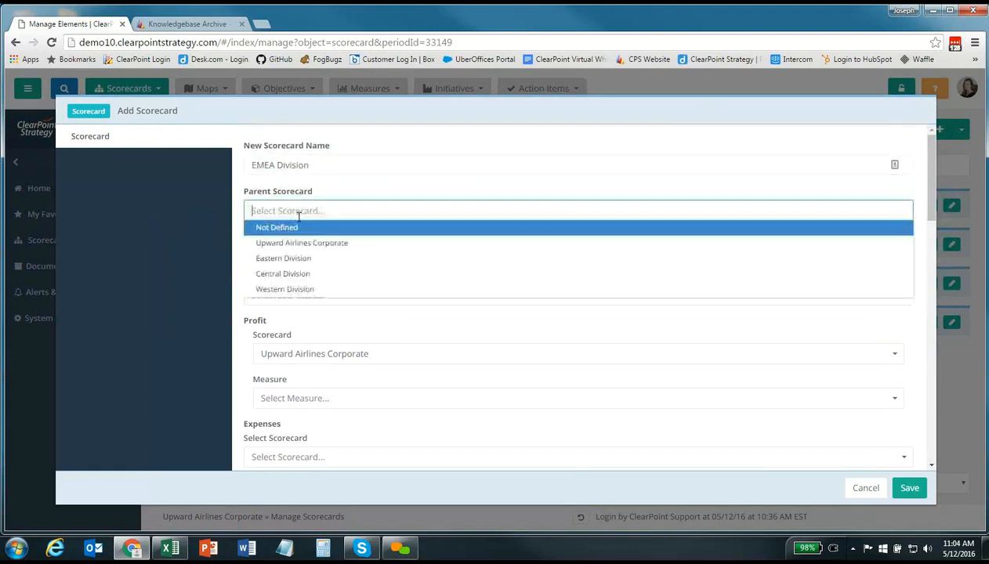
click(340, 243)
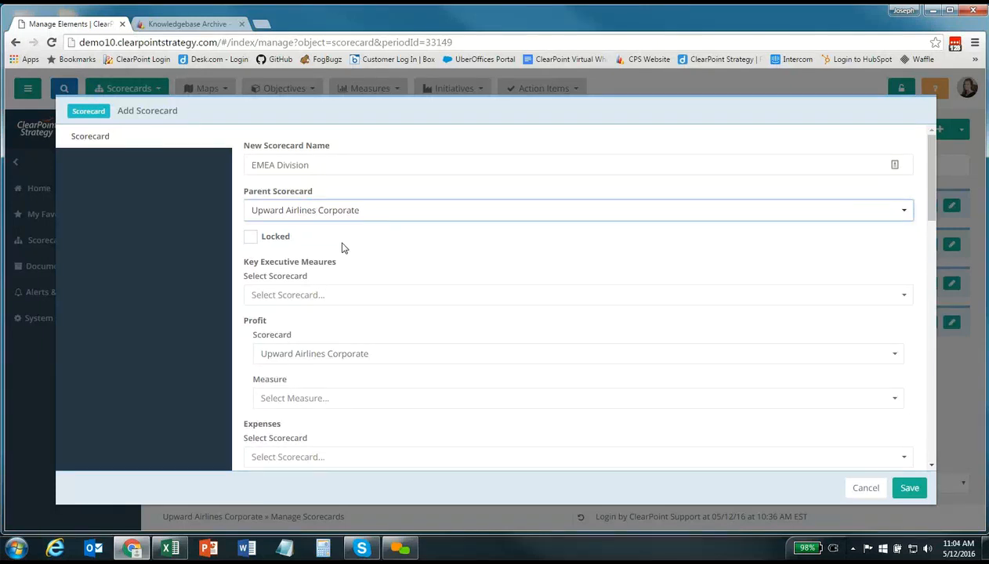
click(908, 489)
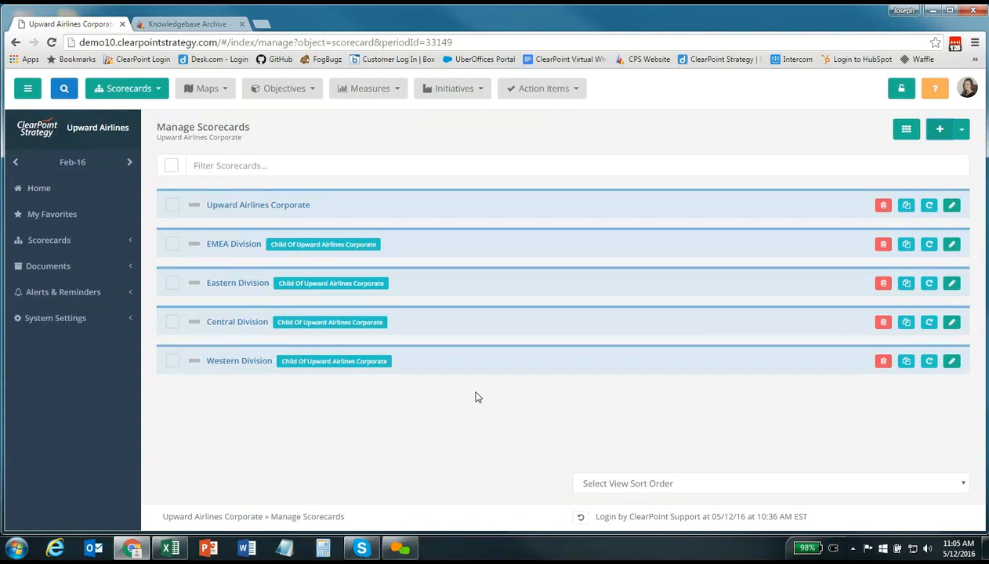
Expand and collapse the sidebar Scorecards list, then reveal the add and sort options beside the + button
click(102, 245)
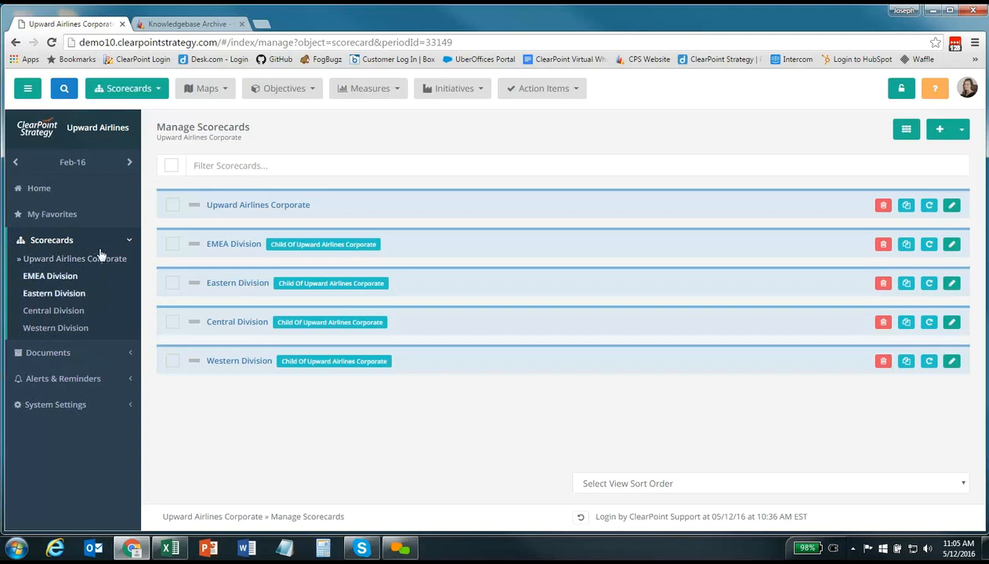
click(102, 243)
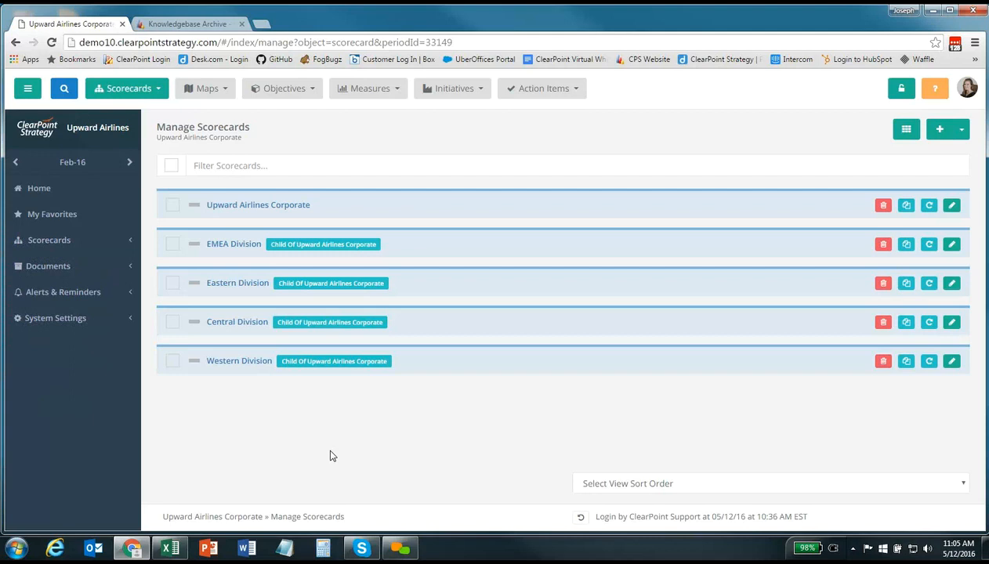
click(961, 129)
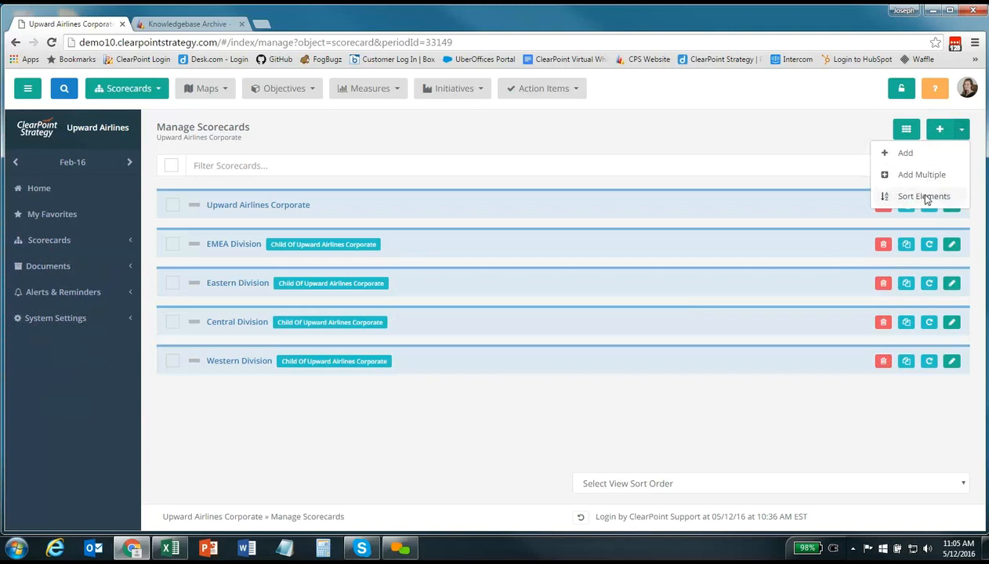
Use Sort Elements to move EMEA Division below Western Division, and save the order
click(916, 196)
click(113, 217)
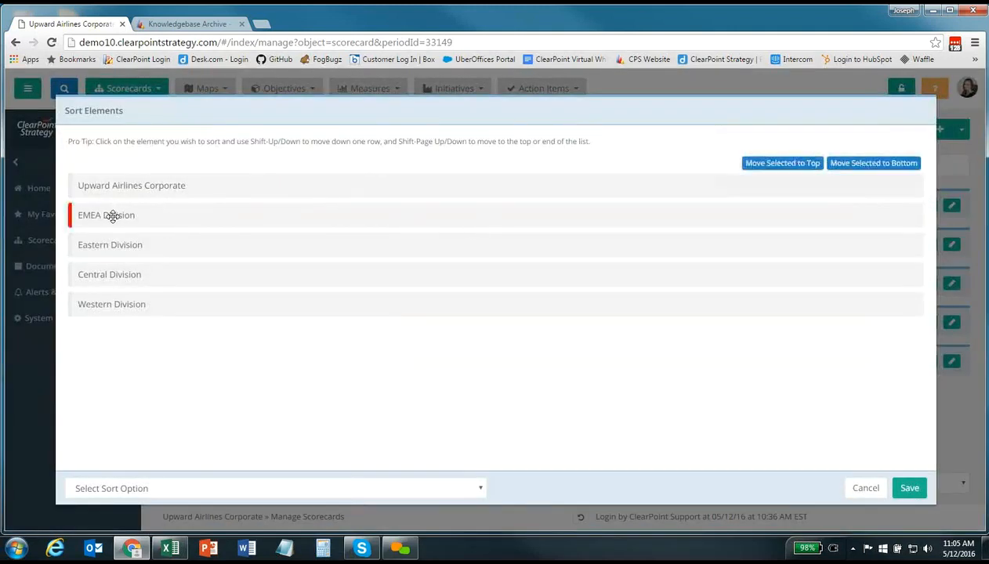
drag(118, 218, 124, 308)
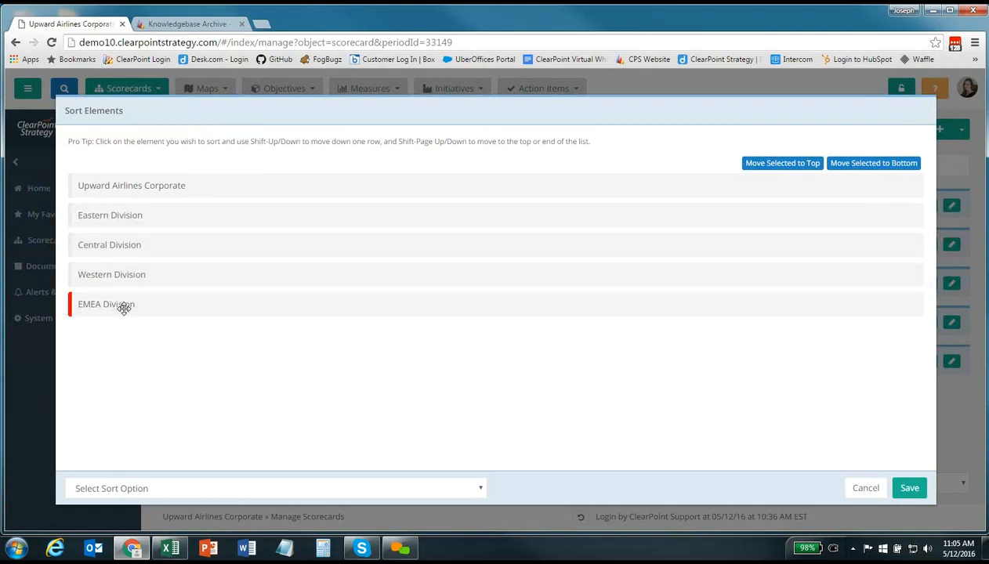
key(shift+Up)
key(shift+Up)
key(shift+Up)
key(shift+Down)
key(shift+Down)
key(shift+Down)
click(909, 489)
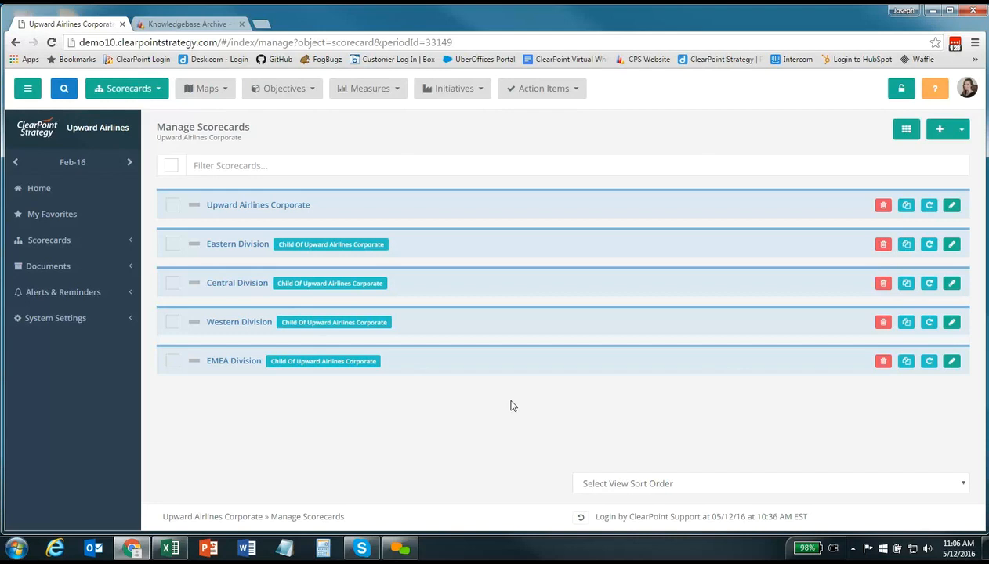
Select the EMEA, Eastern, Central and Western division scorecards and open Edit Multiple
click(172, 167)
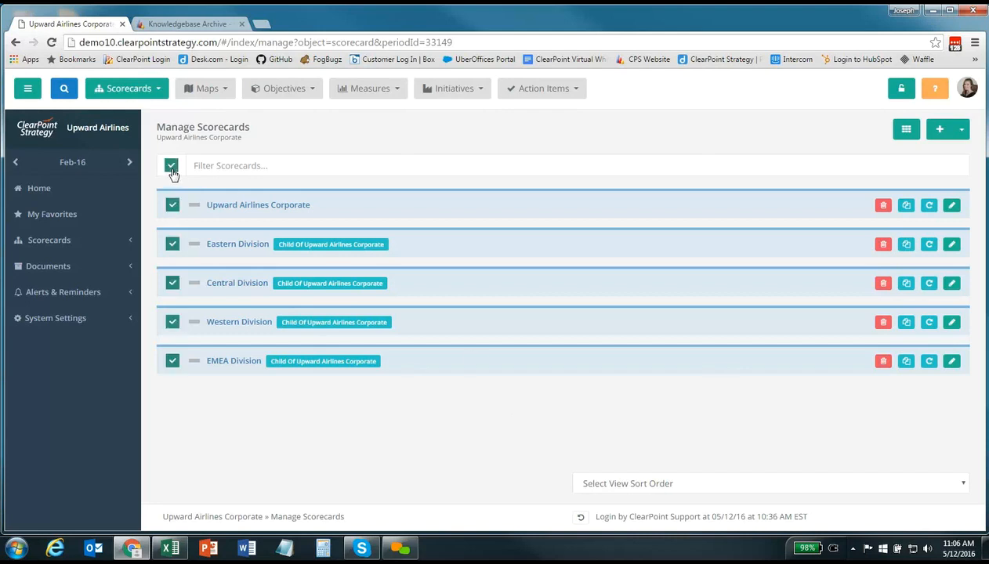
click(174, 205)
click(963, 134)
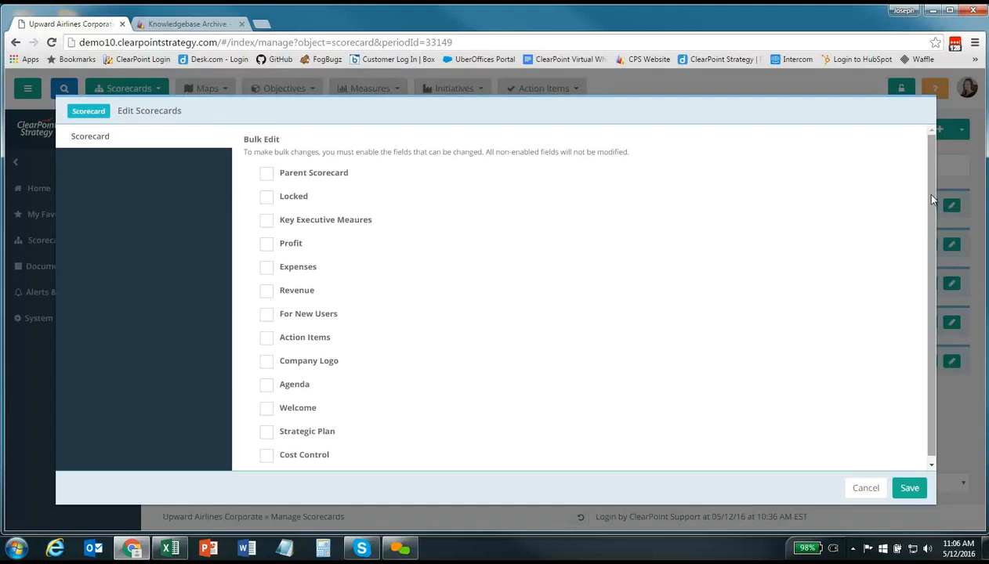
Bulk-set Parent Scorecard to Not Defined for the four divisions and save
click(267, 174)
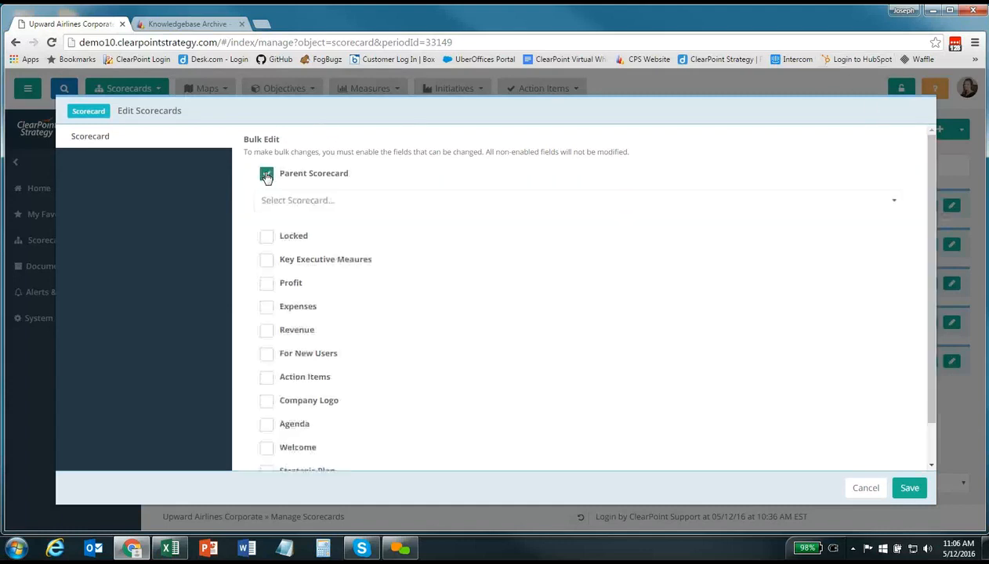
click(321, 203)
click(319, 219)
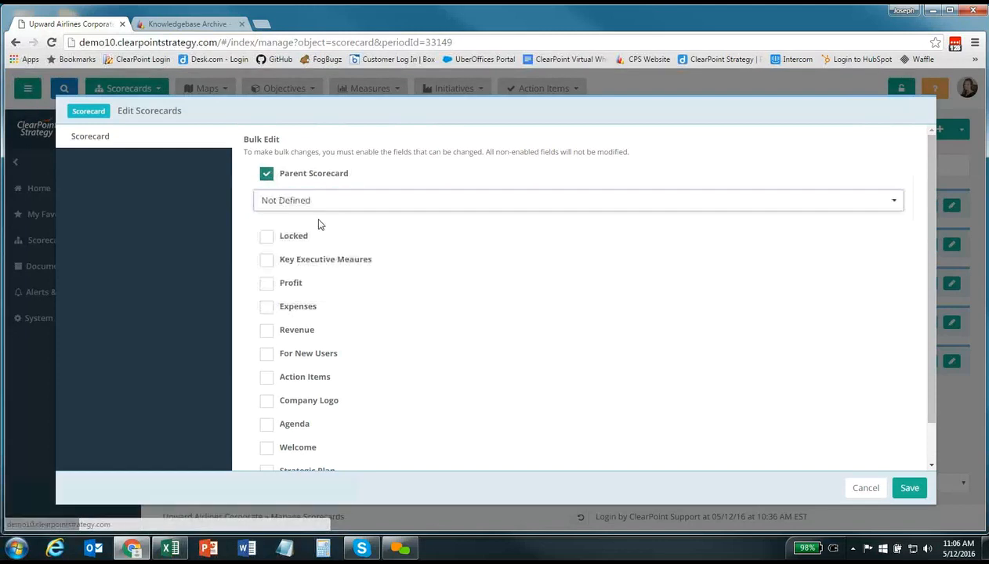
click(908, 489)
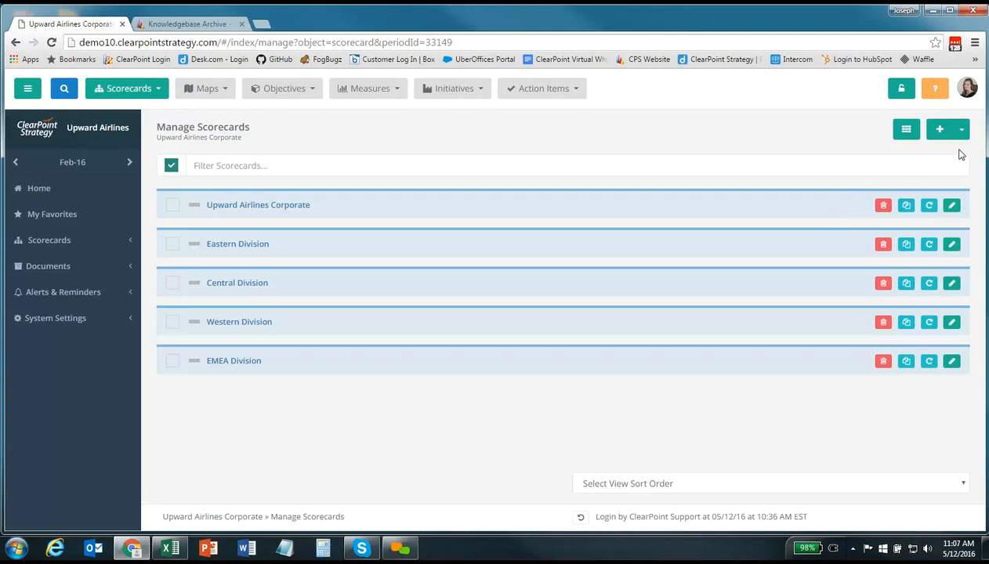
Open the Copy Forward dialog from the Manage Scorecards page
click(931, 210)
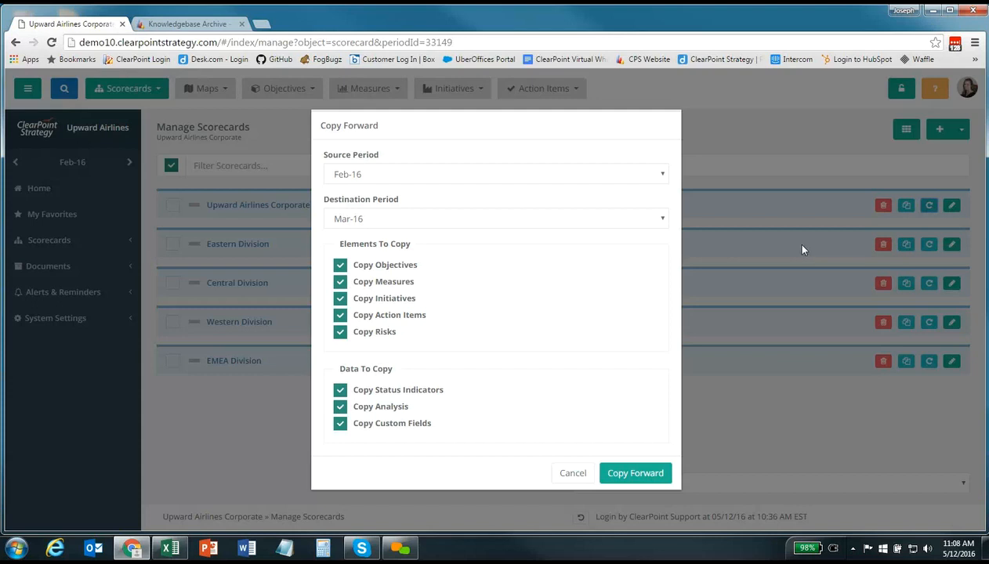
Copy forward Feb-16 to Apr-16, excluding objectives, measures, action items, risks, analysis and custom fields
click(451, 225)
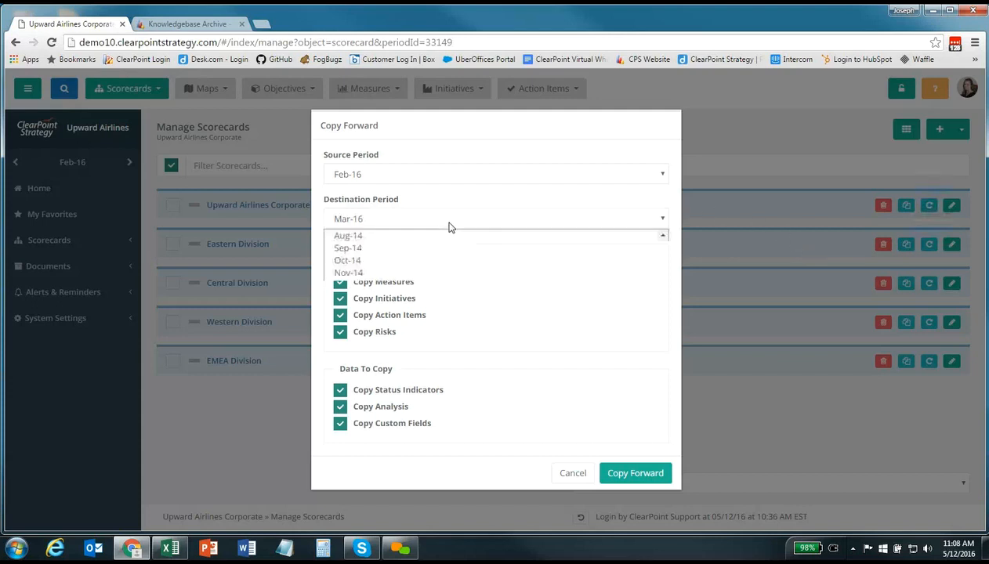
scroll(442, 413, down, 2)
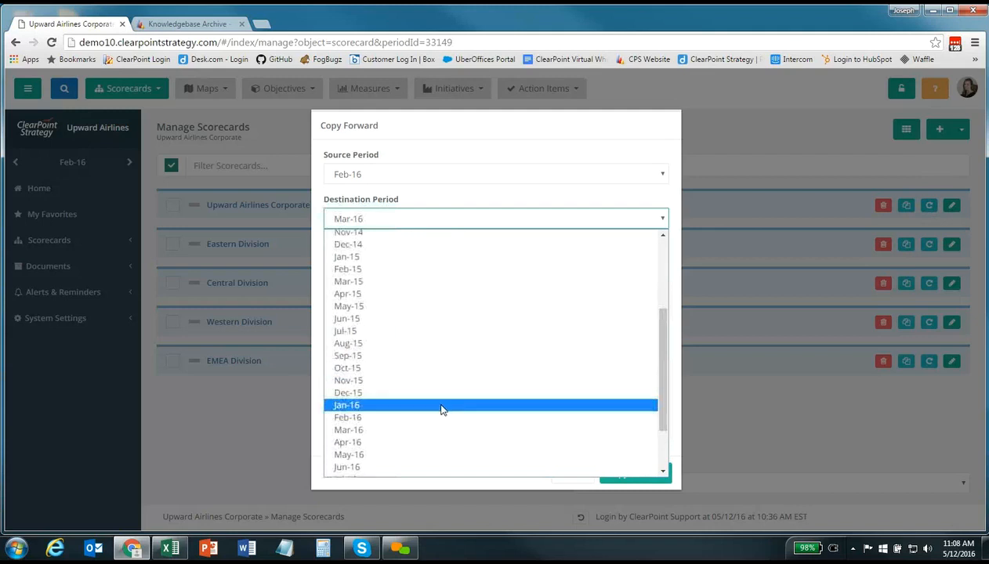
click(398, 445)
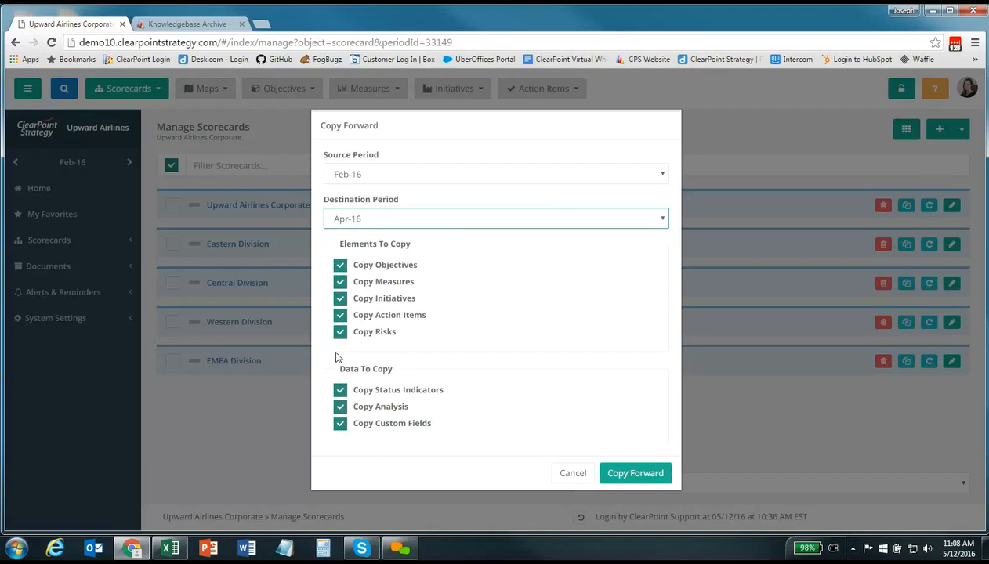
click(340, 265)
click(340, 282)
click(340, 315)
click(340, 332)
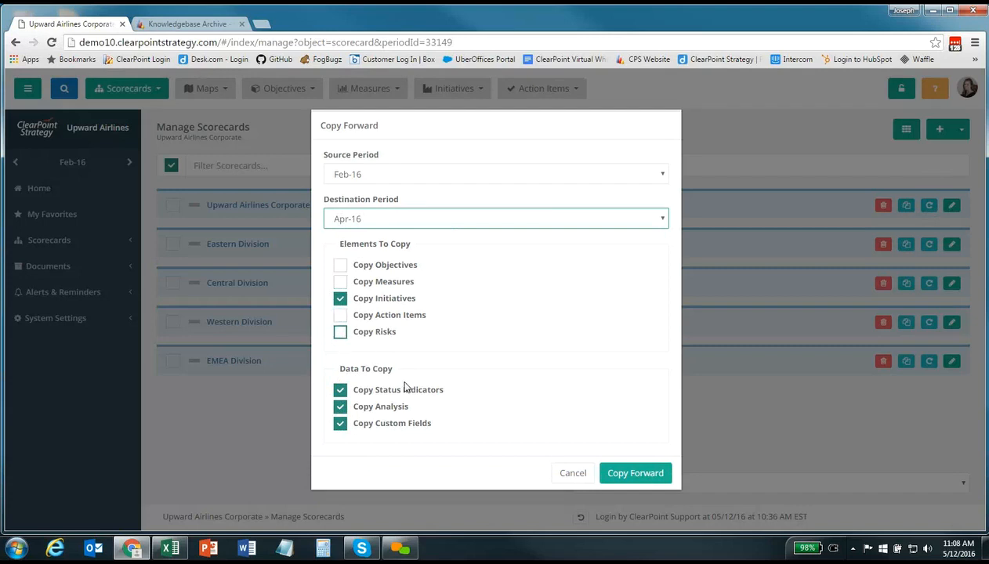
click(369, 411)
click(369, 425)
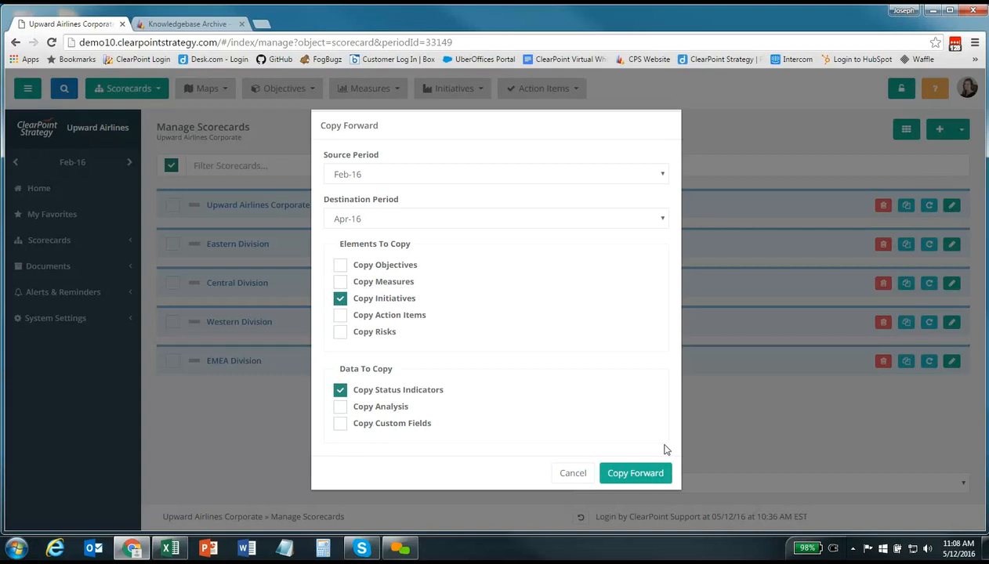
click(640, 473)
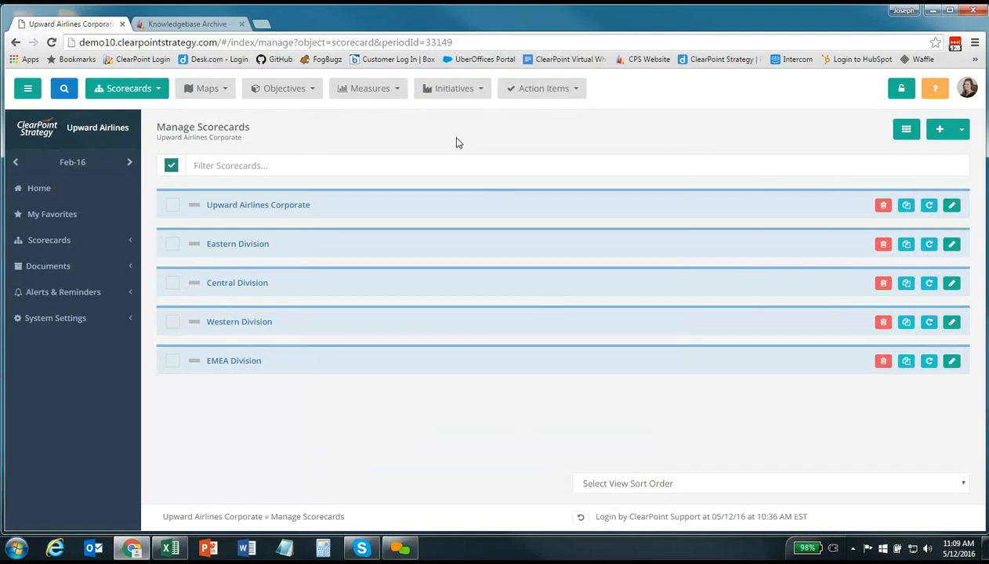
View the Initiatives page, step the period through Mar-16 to Apr-16, and expand System Settings
click(444, 89)
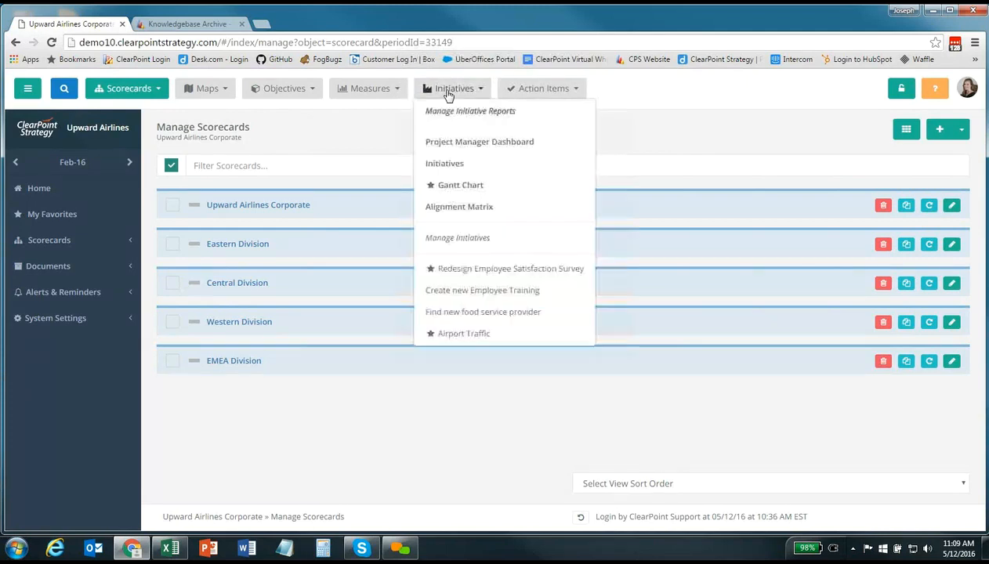
click(455, 163)
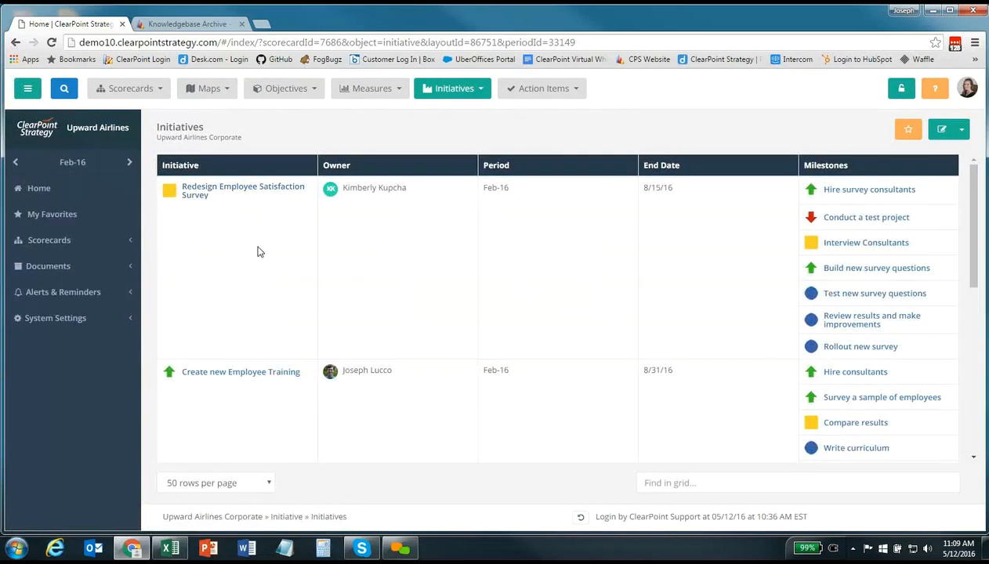
click(129, 162)
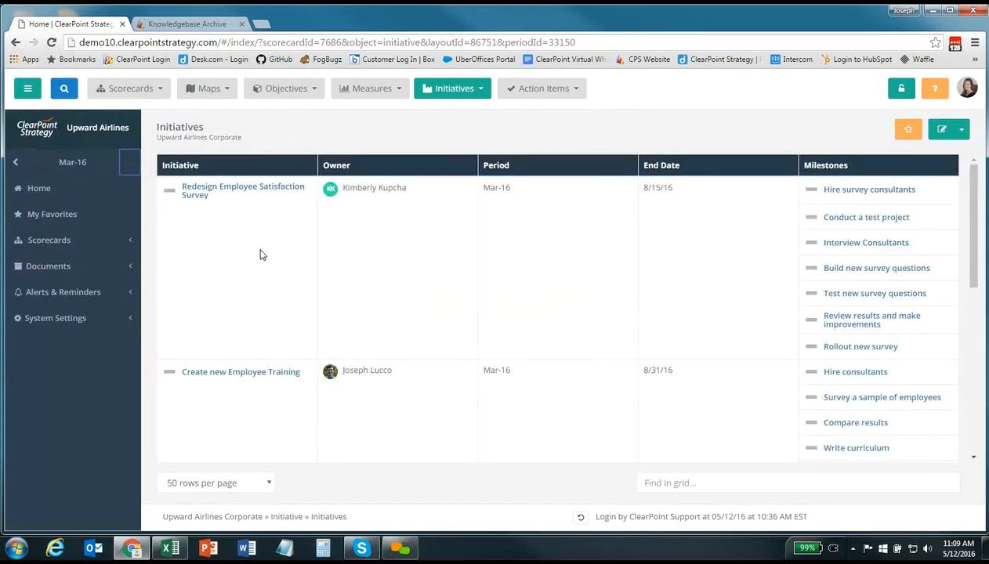
click(129, 162)
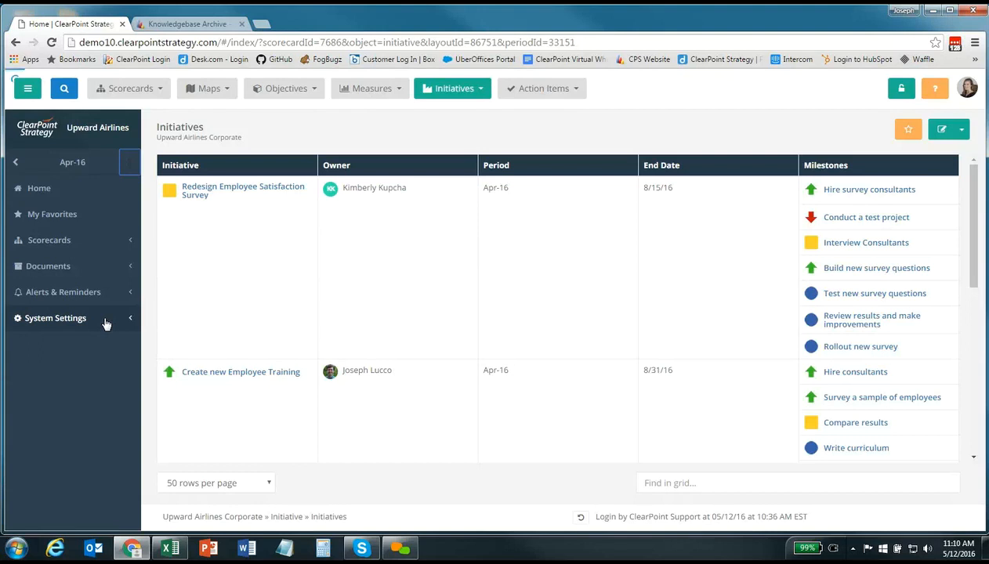
click(106, 323)
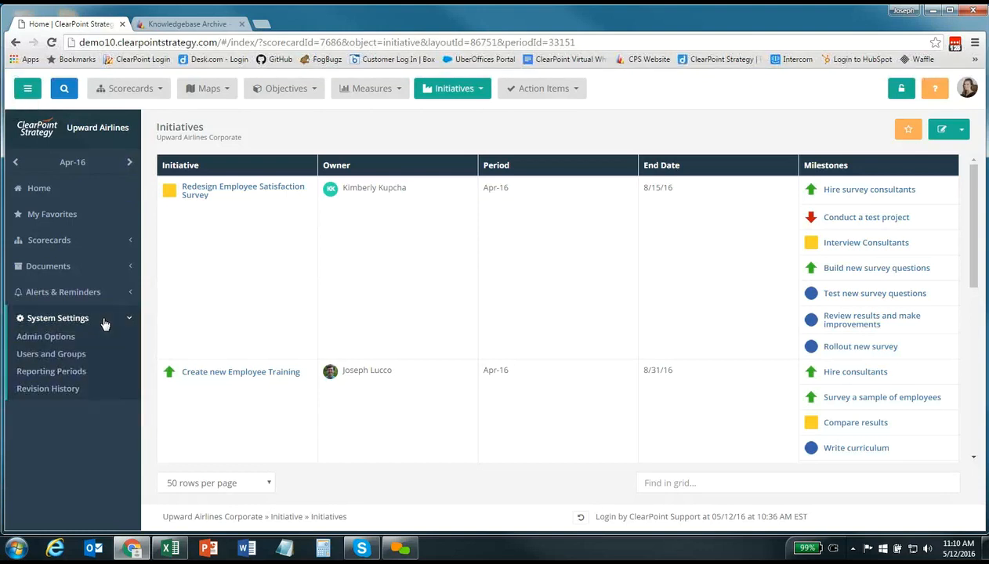
Open Reporting Periods under System Settings to list Upward Airlines' periods
click(83, 375)
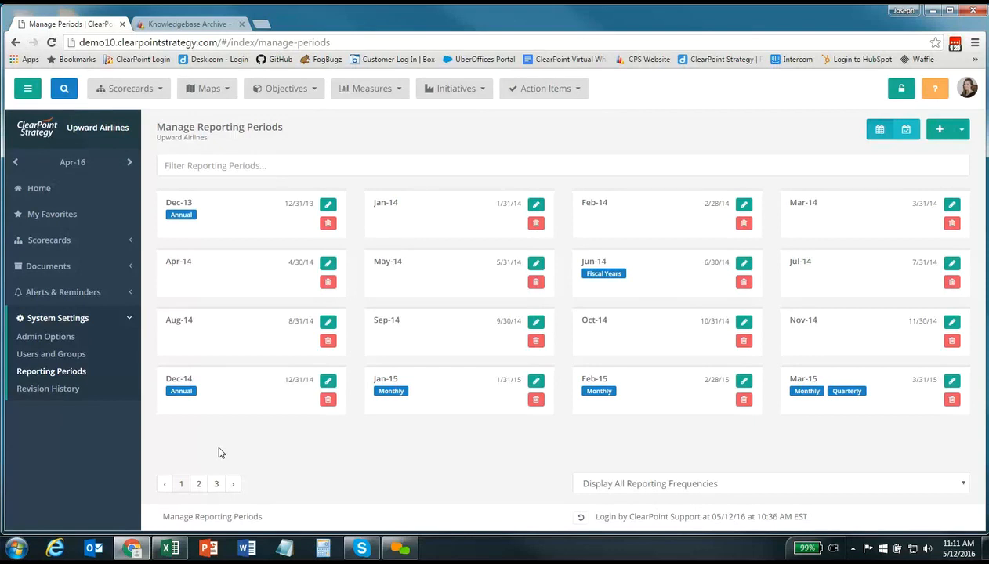
Open the Apr-16 period from page 2 and review its Monthly frequency and auto-lock dates
click(199, 485)
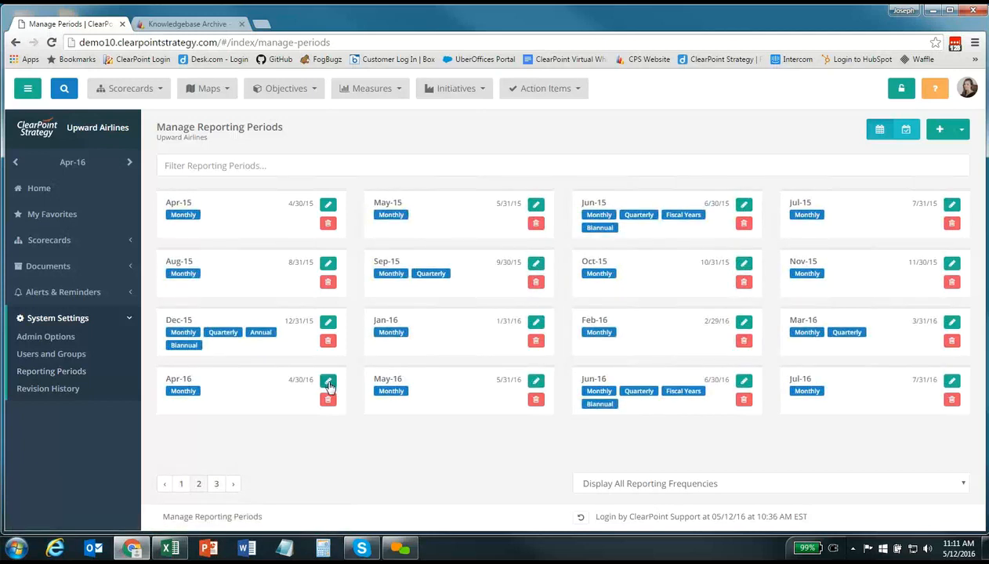
click(328, 383)
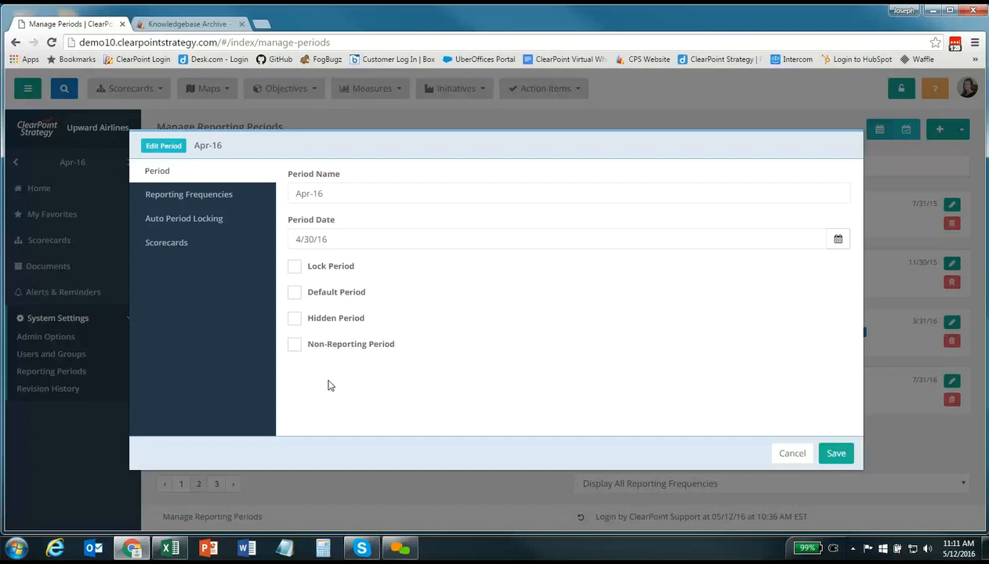
click(220, 202)
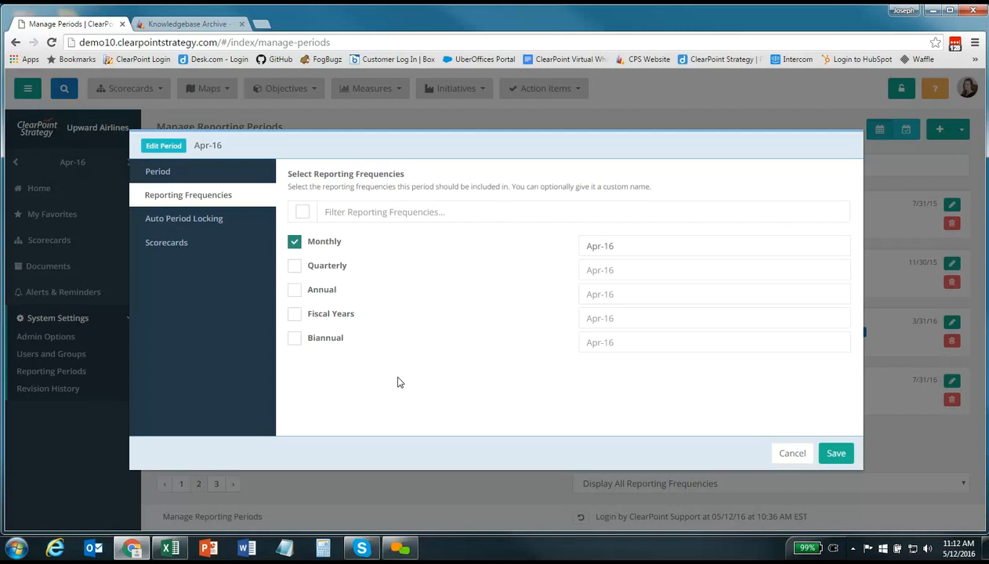
click(187, 221)
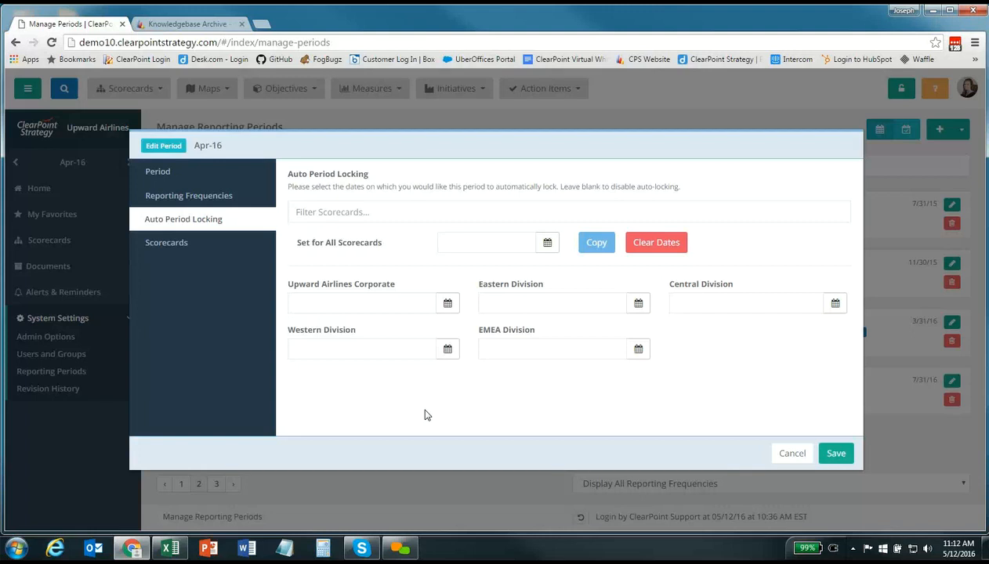
Set a 5/19/16 lock date for all scorecards and copy it to every division
click(548, 246)
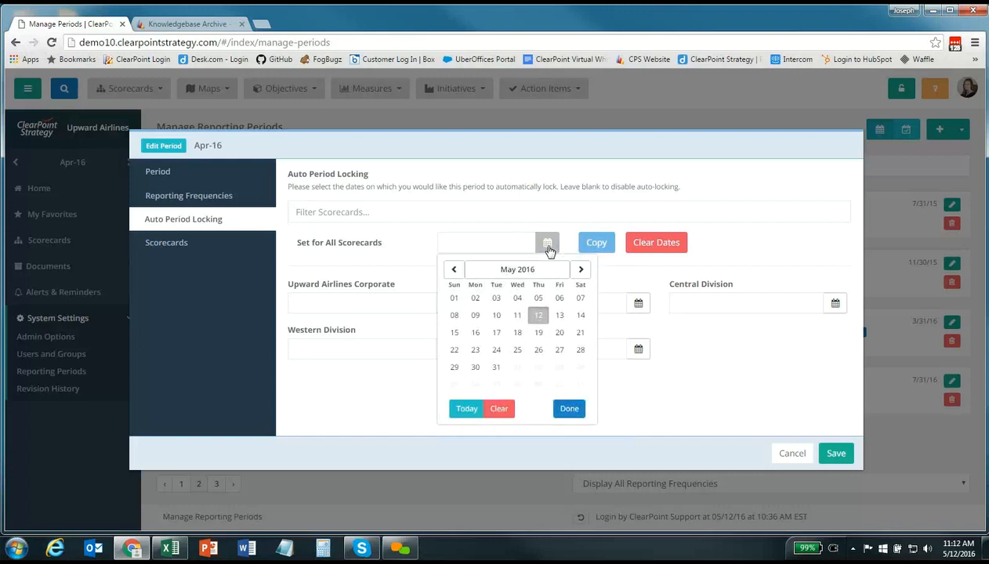
click(539, 332)
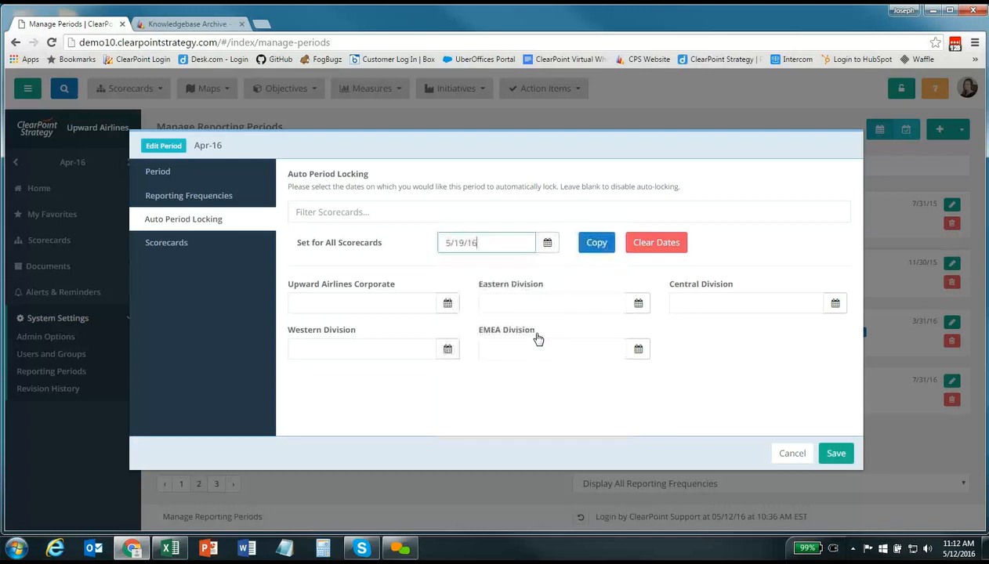
click(605, 248)
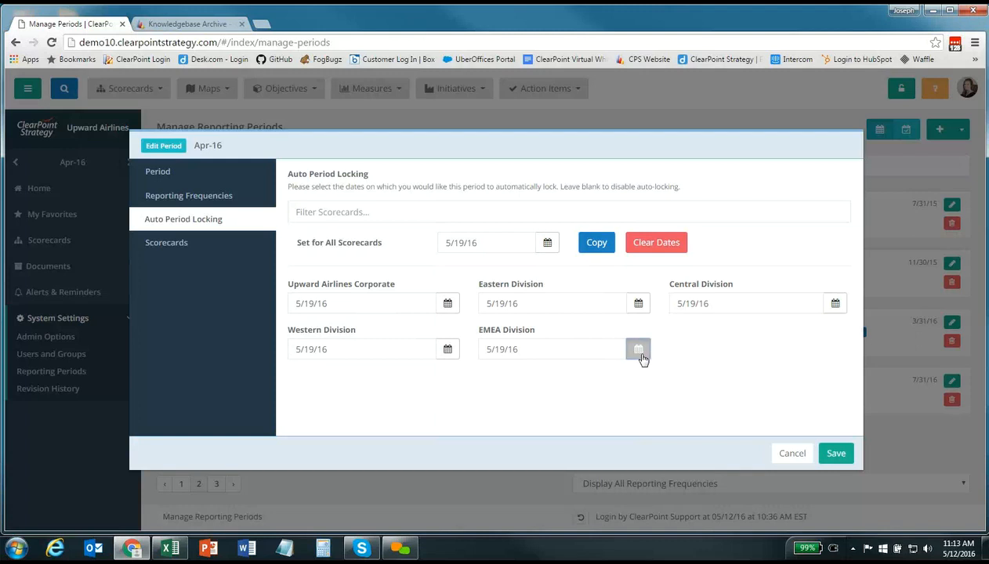
Change EMEA to 5/17/16, blank Western Division's date, then cancel the period editor
click(639, 354)
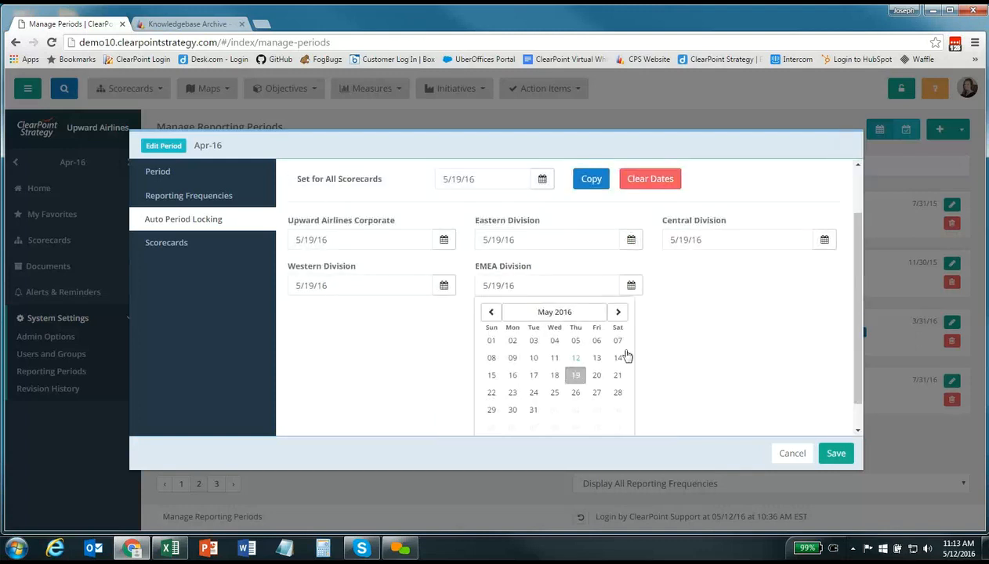
click(534, 380)
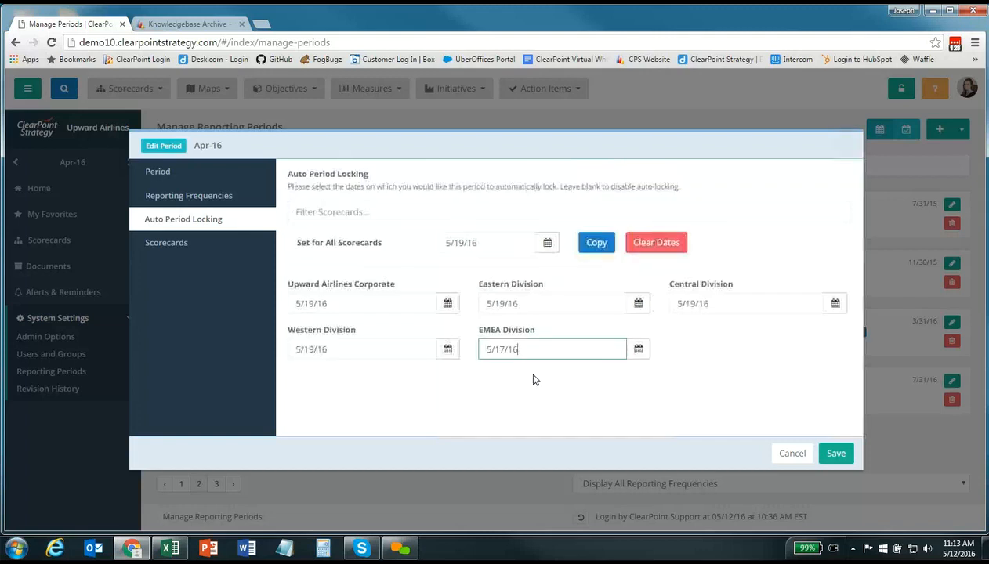
click(347, 349)
key(ctrl+a)
key(BackSpace)
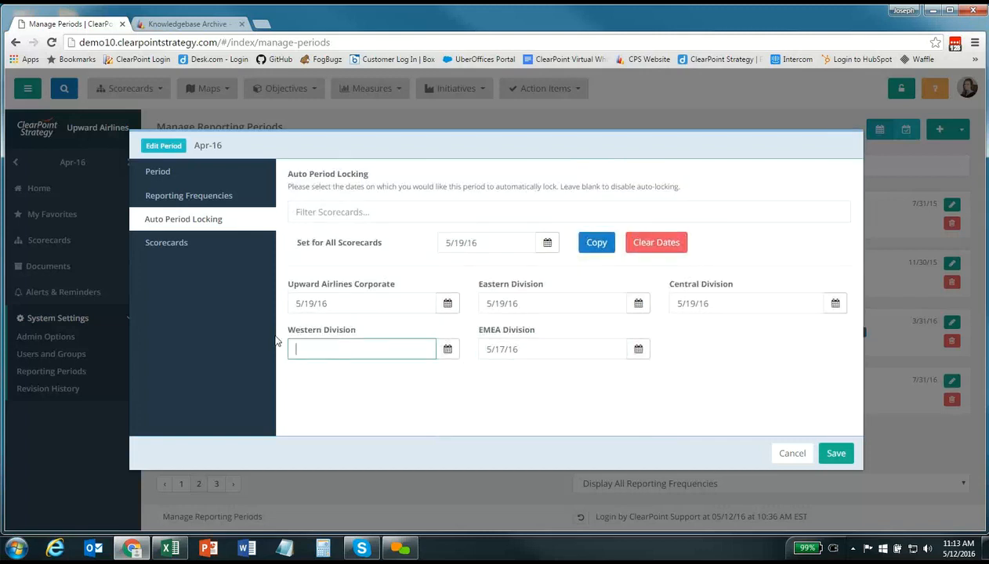
click(339, 397)
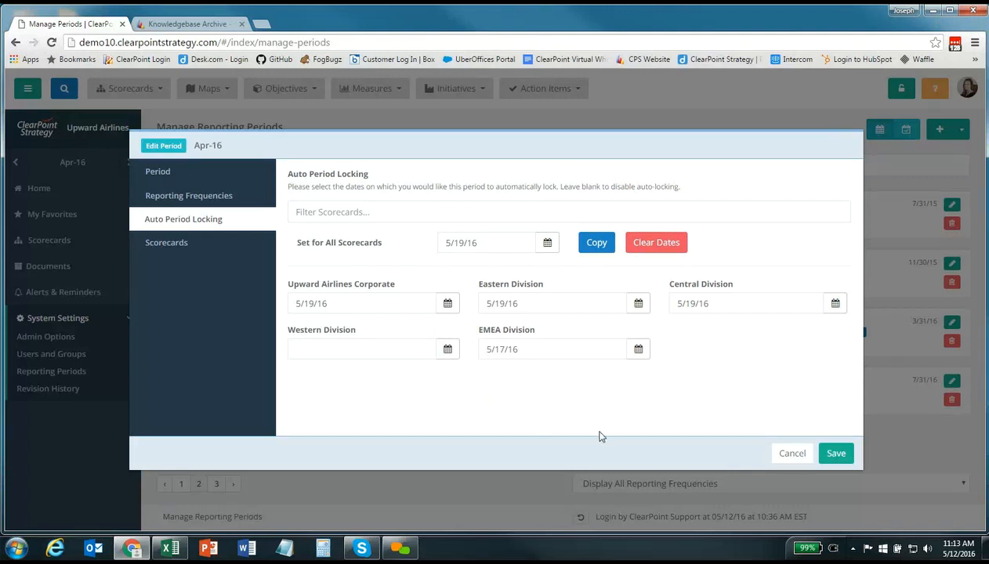
click(781, 458)
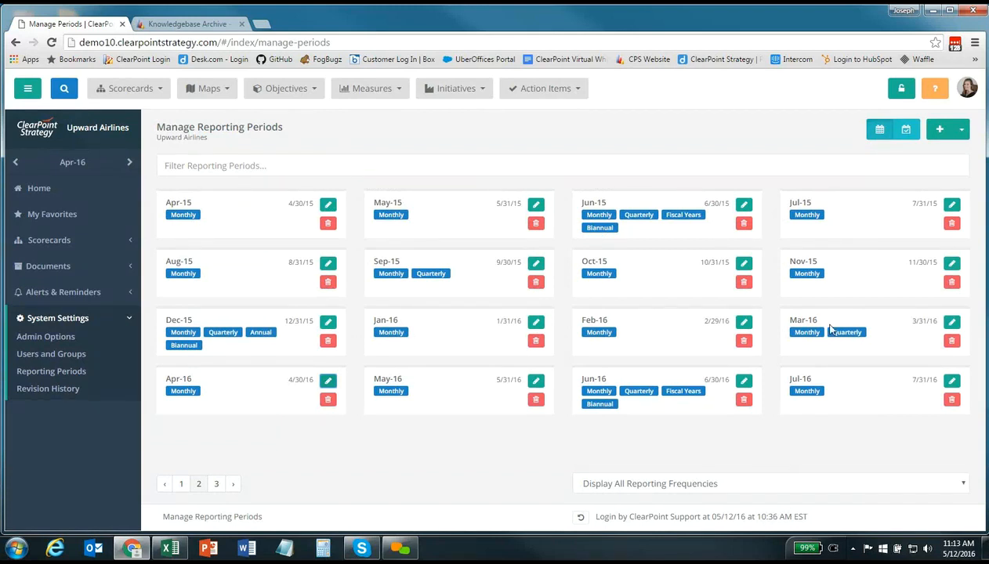
Create a period named Jan-17, choose 1/31/17 in the date calendar, and save it
click(940, 130)
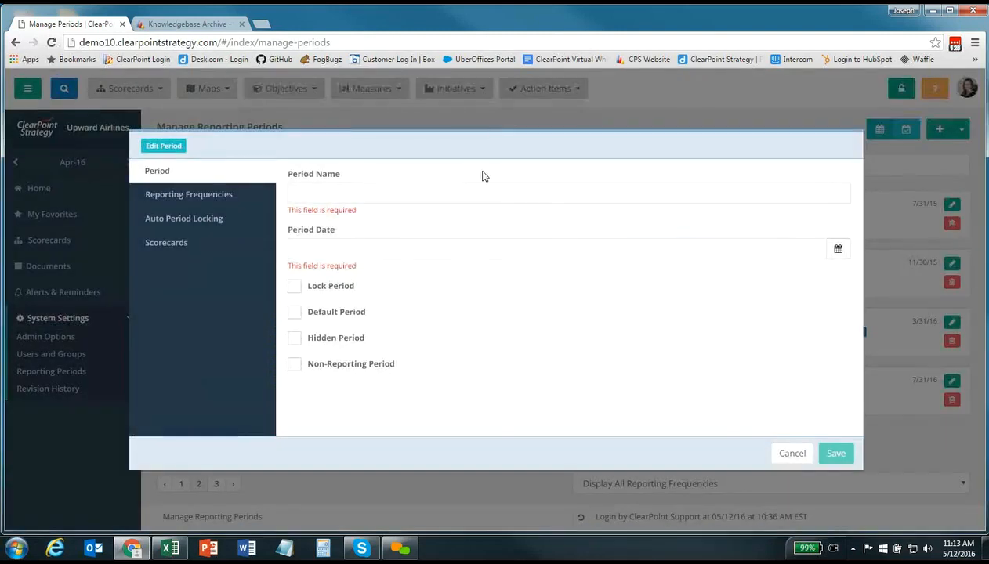
click(357, 194)
text(Jan-17)
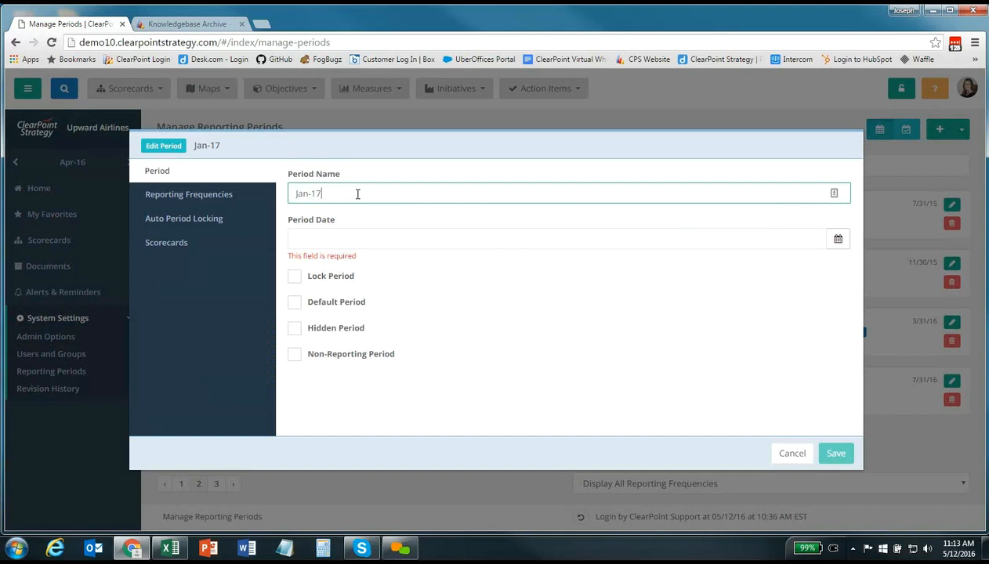
click(838, 238)
click(393, 267)
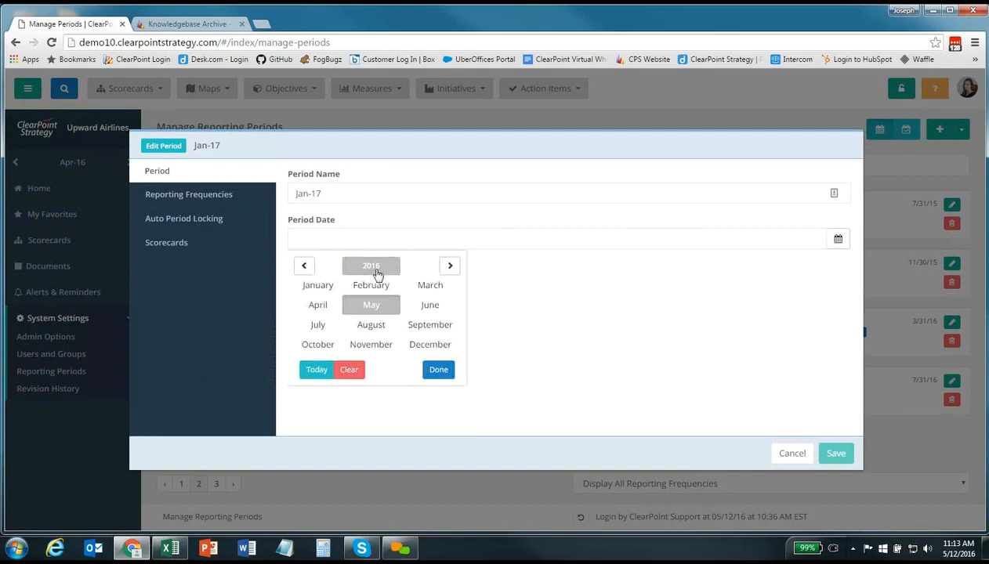
click(375, 268)
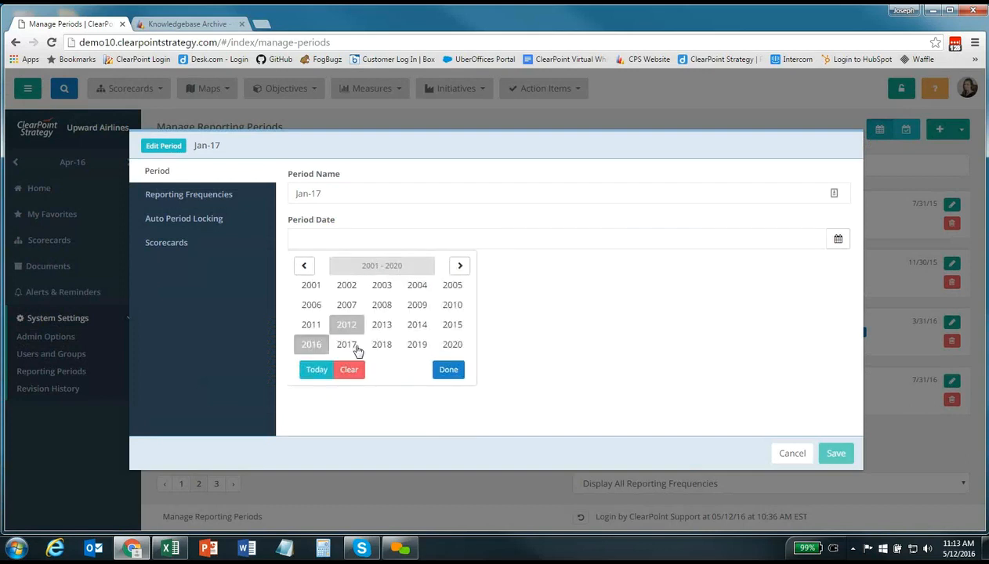
click(347, 344)
click(318, 286)
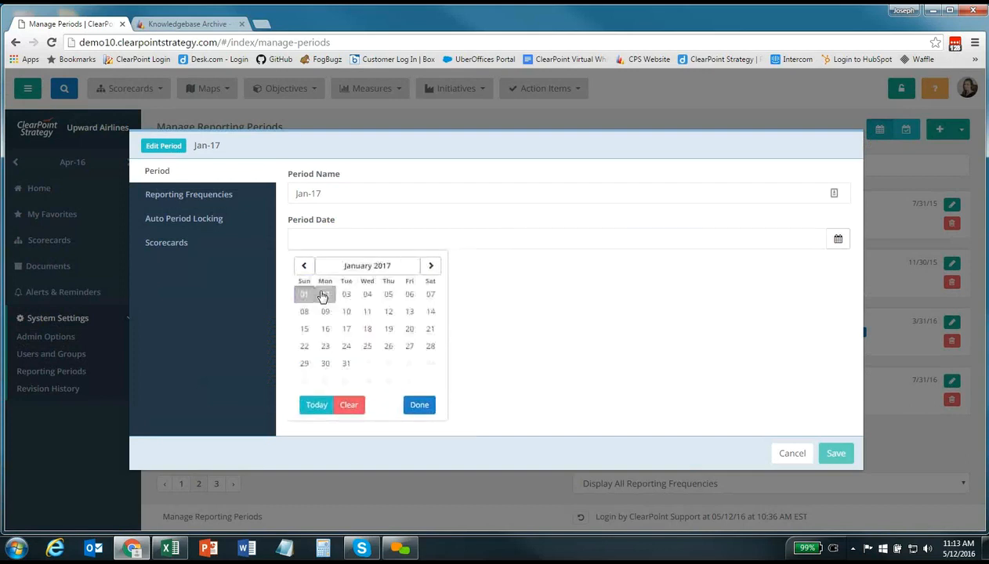
click(347, 366)
click(427, 405)
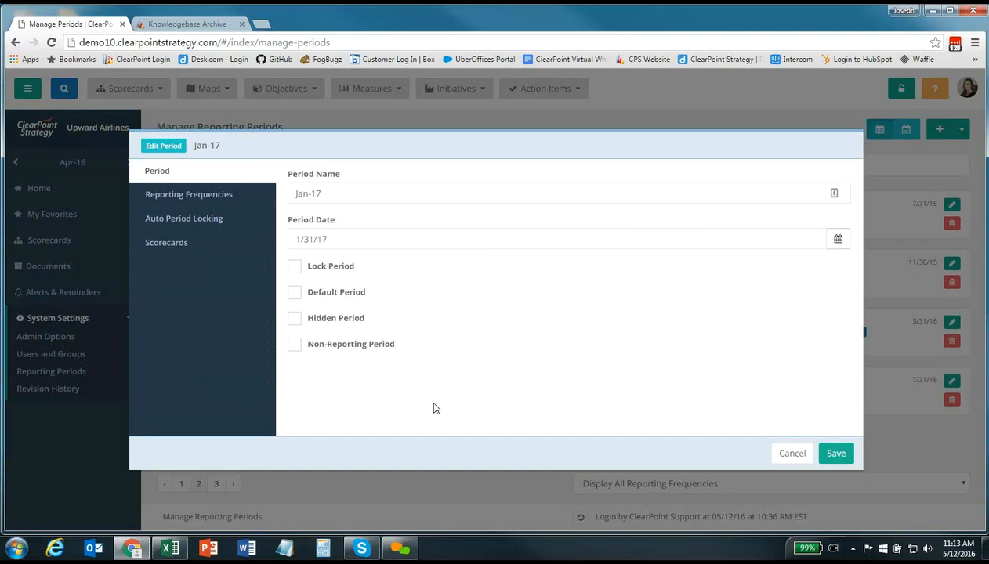
click(832, 452)
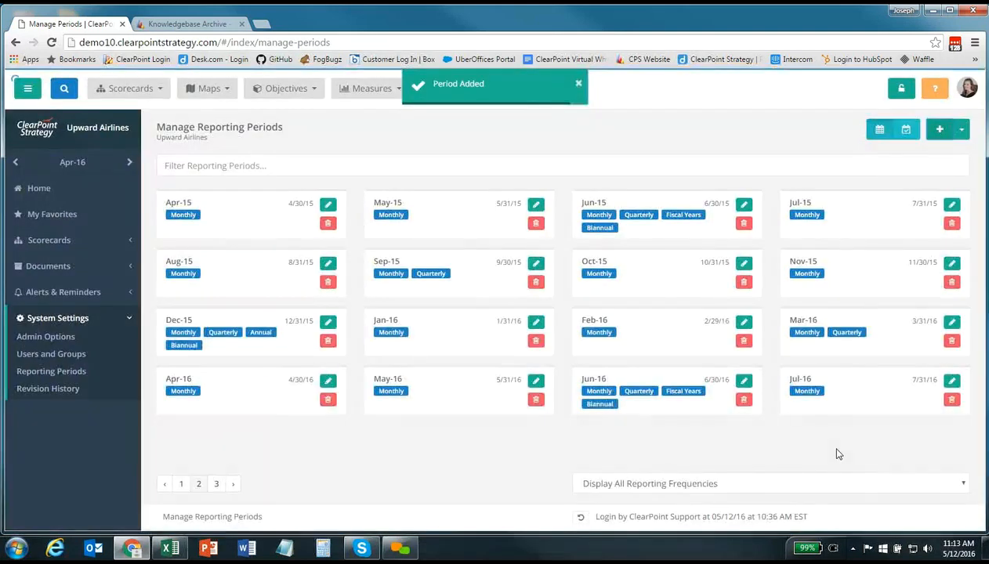
Open the Add Multiple periods form and restore the 2017 Periods Excel workbook
click(233, 484)
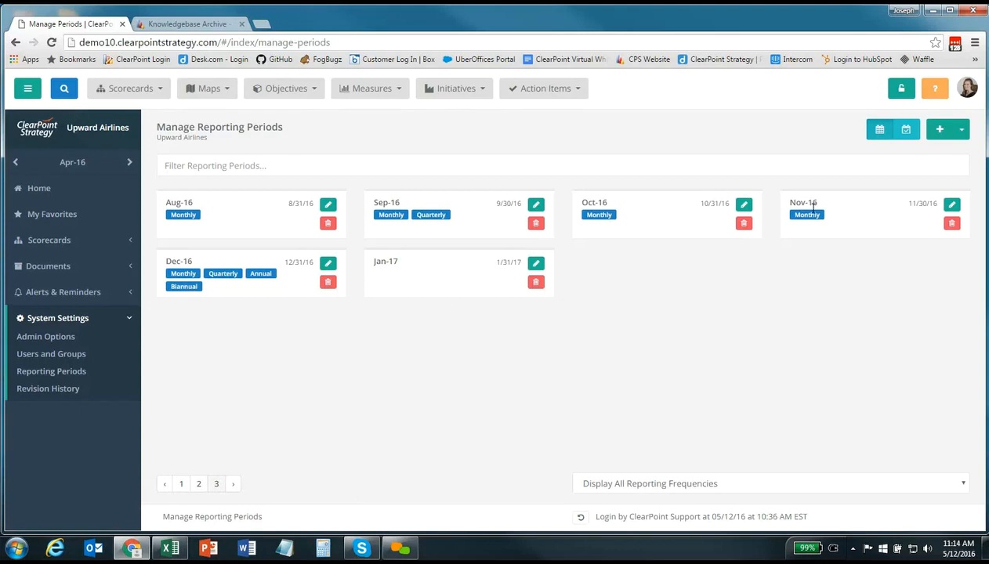
click(961, 130)
click(937, 177)
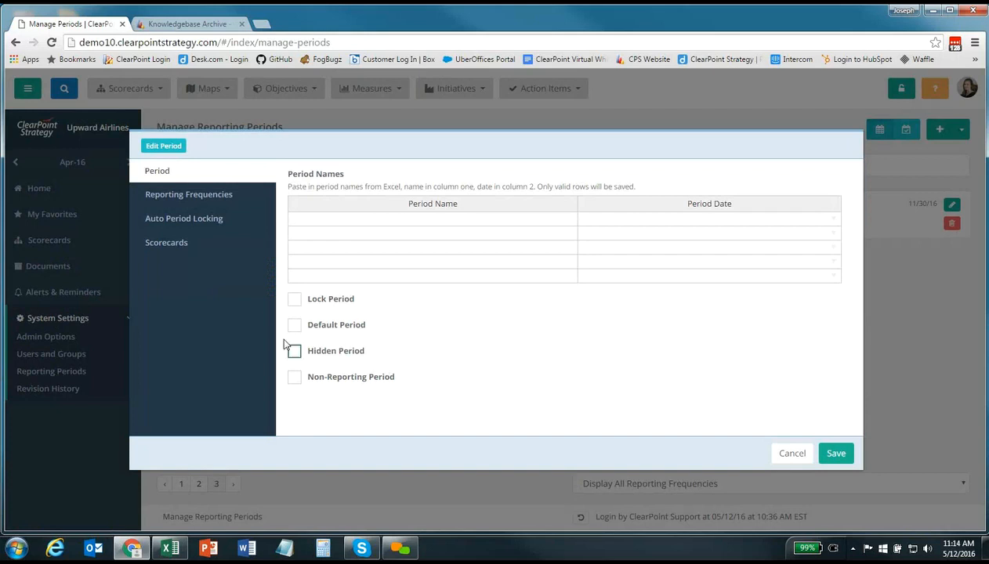
click(170, 547)
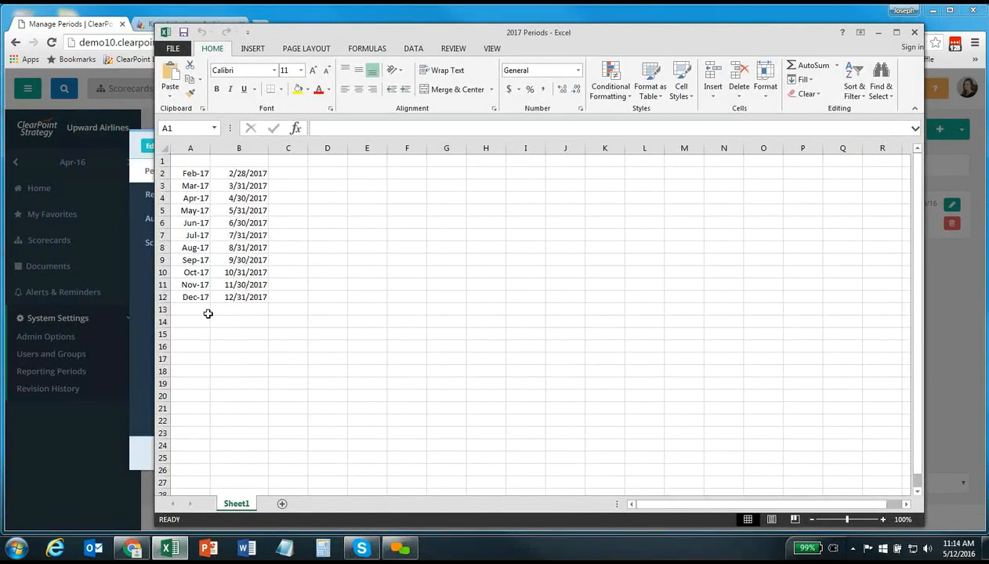
Copy Feb-17 to Dec-17 names and dates (A2:B12) and return to ClearPoint's first Period Name cell
drag(189, 173, 236, 296)
right_click(236, 296)
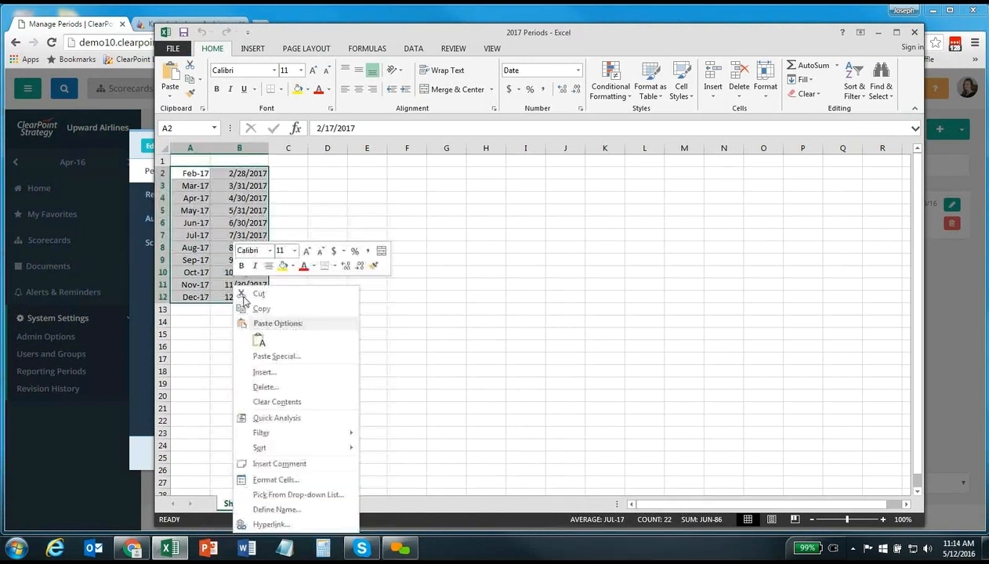
click(252, 309)
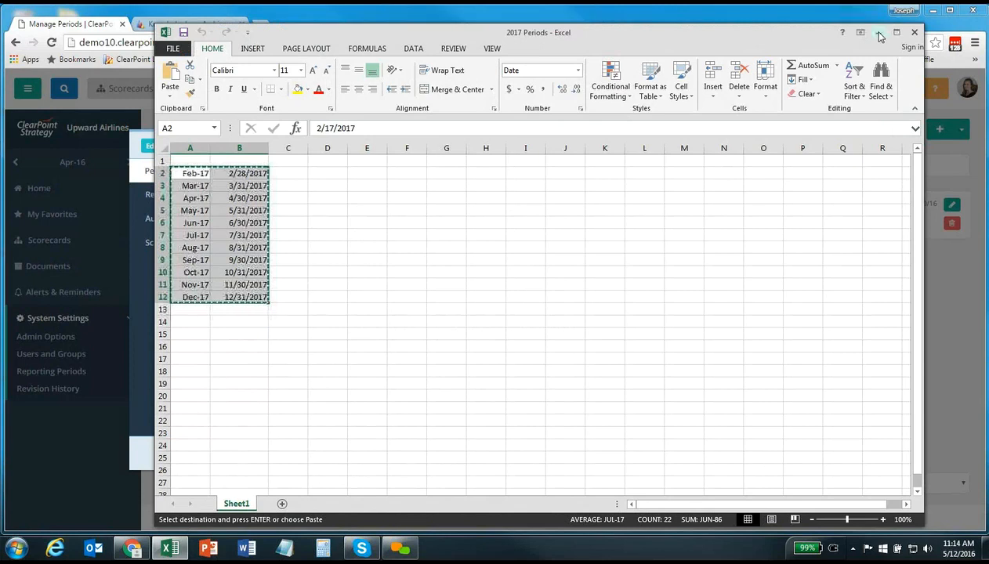
click(877, 33)
click(392, 220)
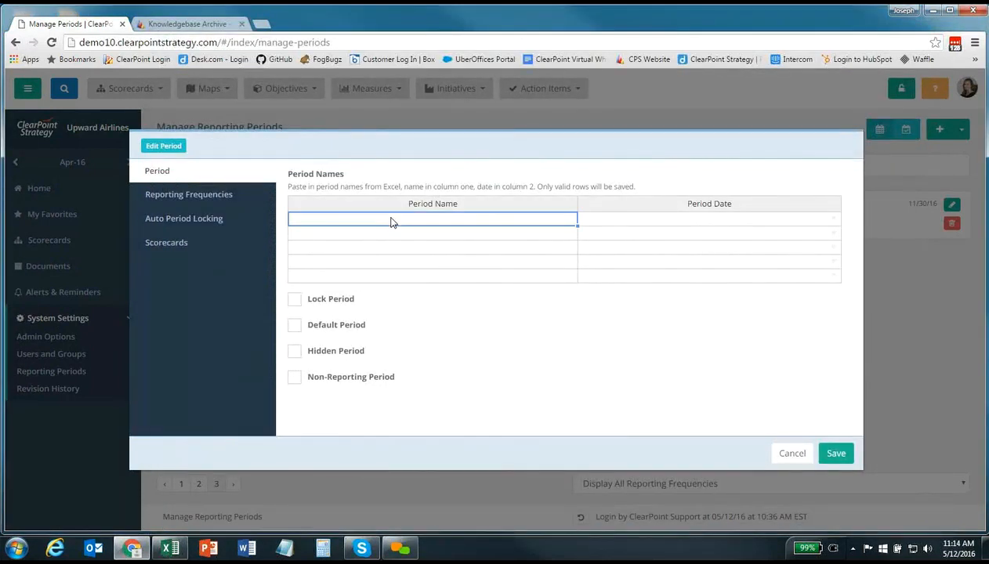
Paste the copied periods into the table, save them, and switch to reporting frequencies
key(ctrl+v)
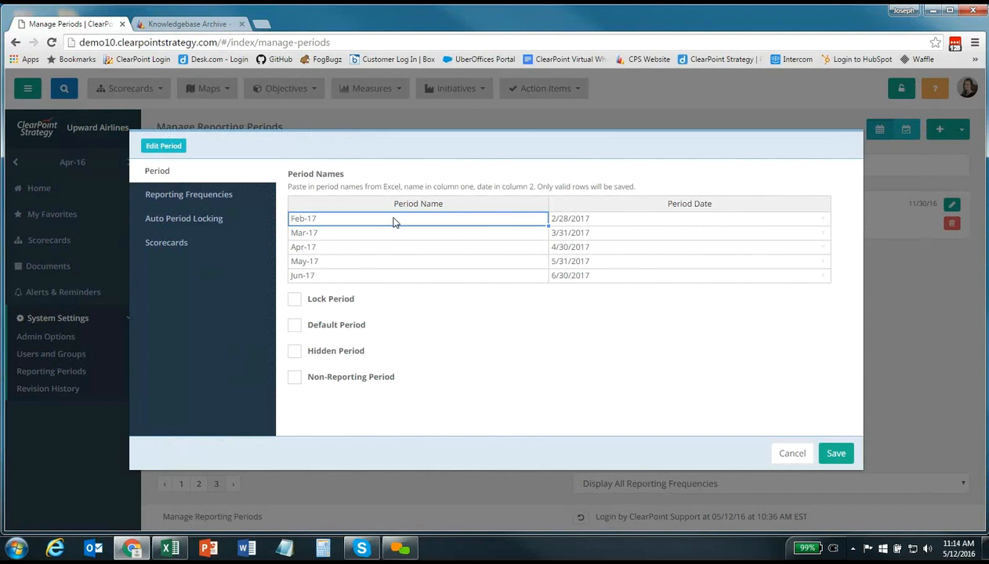
click(834, 455)
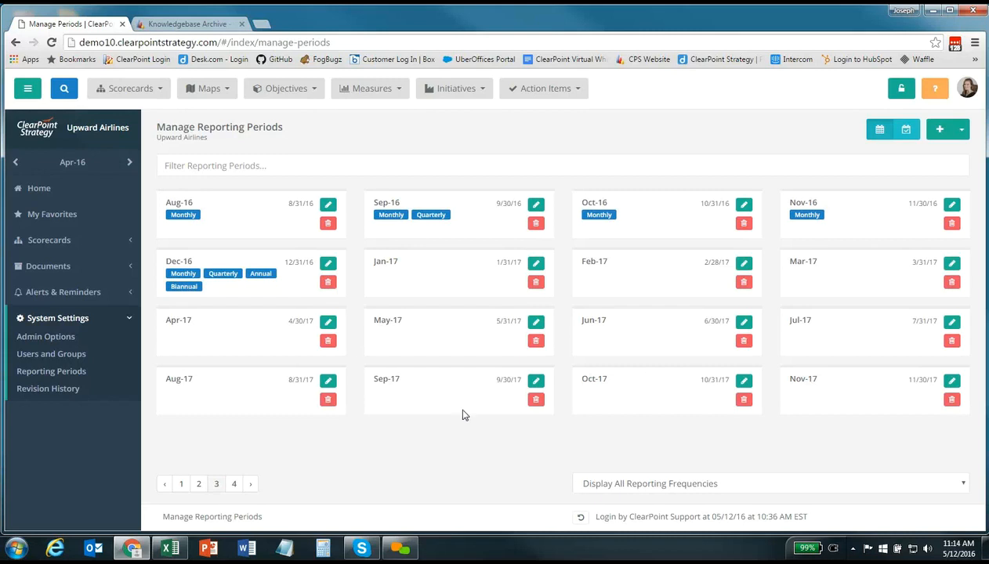
click(906, 131)
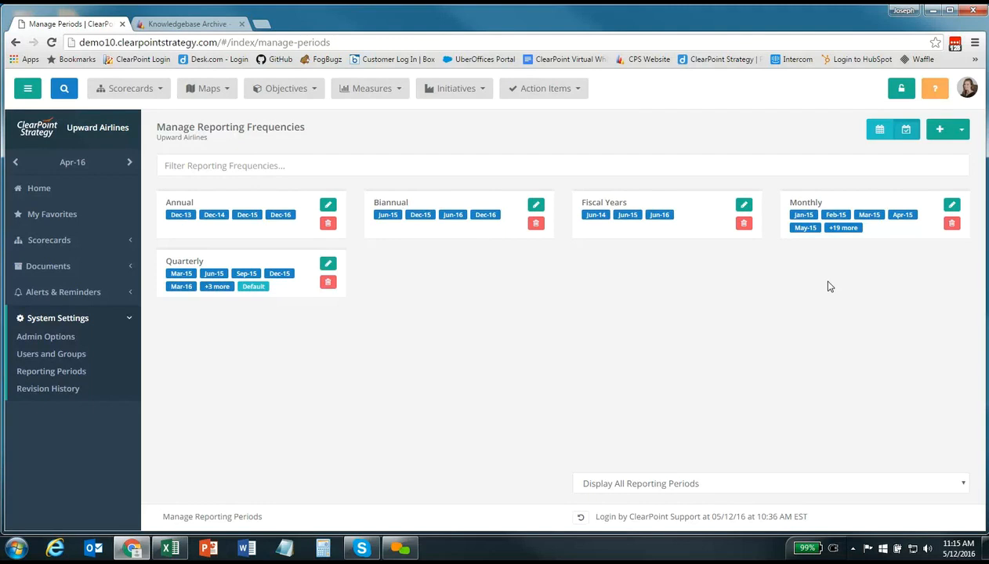
Start creating a new reporting frequency
click(940, 130)
Name the new frequency 'Biannual' and show its Reporting Periods list
click(436, 195)
text(Bi)
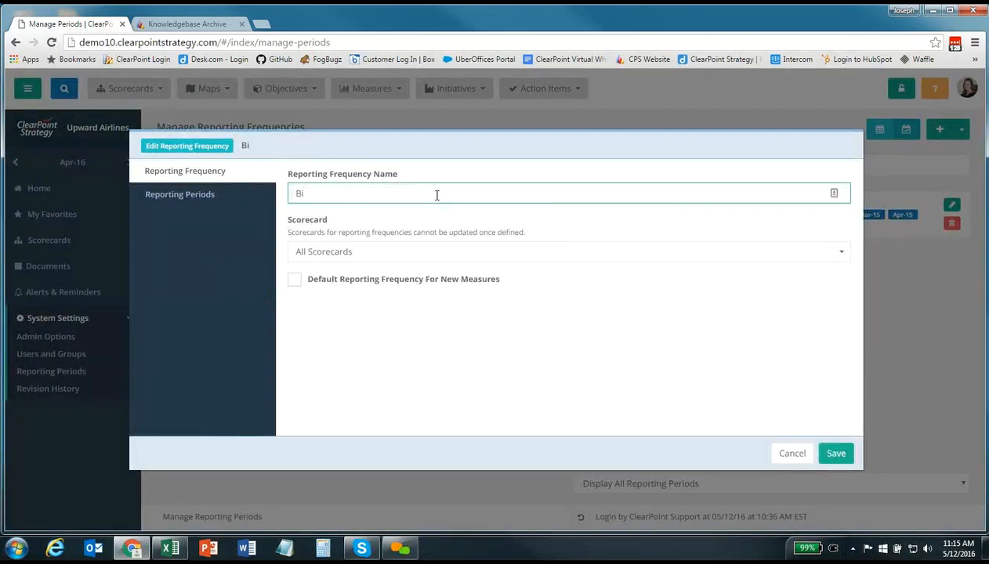
text(annual)
click(174, 201)
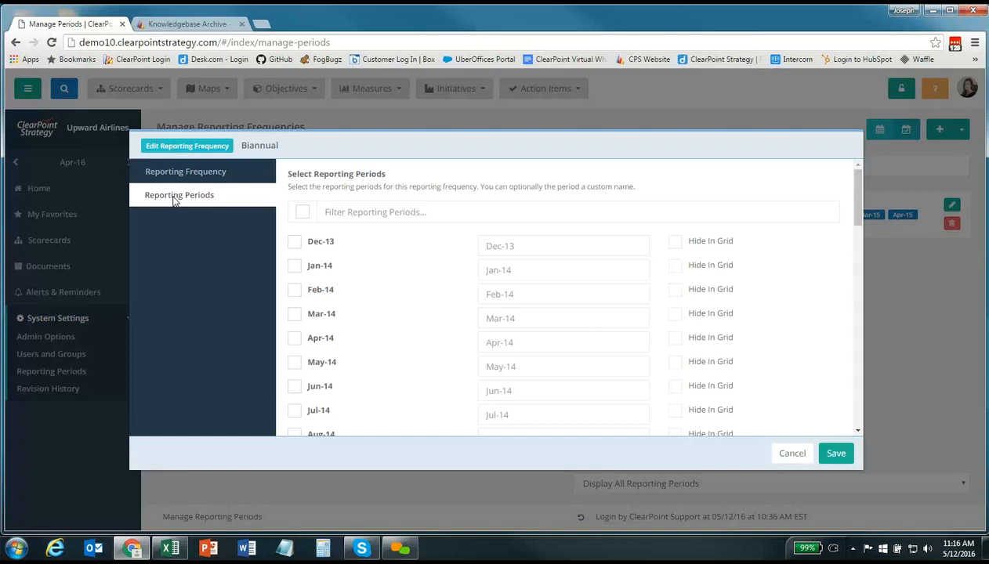
Tick Jun-15, Dec-15, Jun-16 and Dec-16 for the Biannual frequency
scroll(390, 401, down, 3)
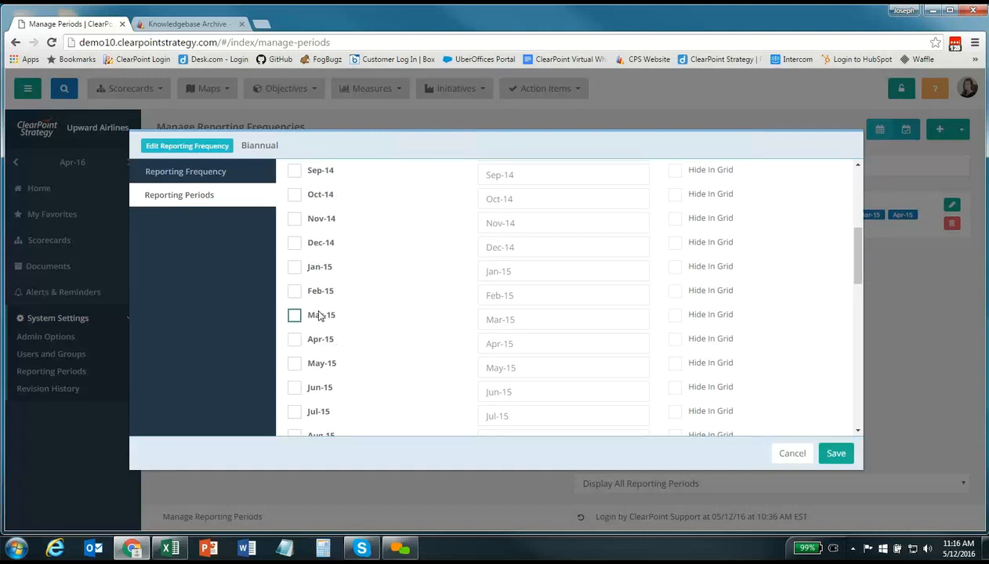
click(295, 389)
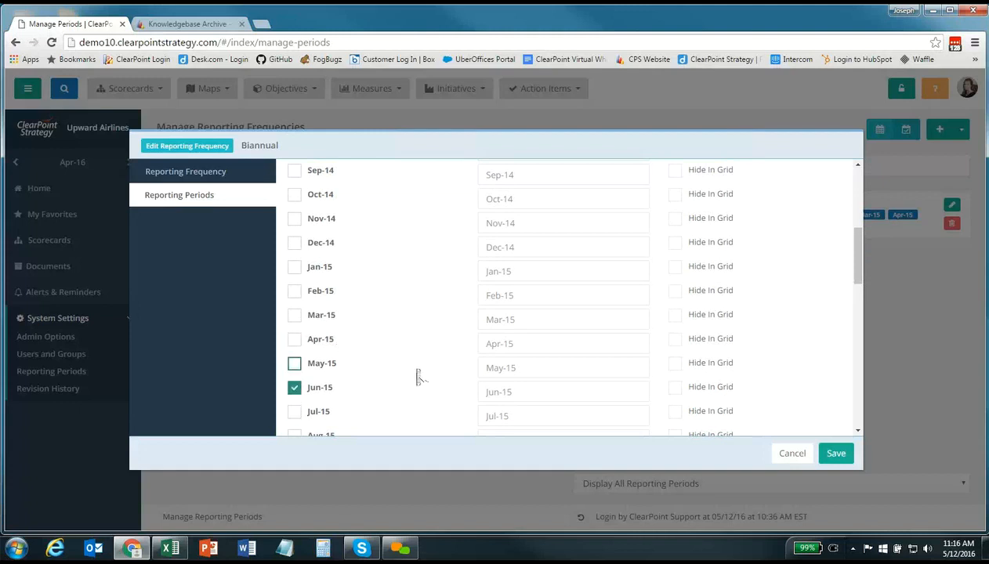
scroll(417, 376, down, 2)
scroll(416, 374, down, 1)
click(294, 365)
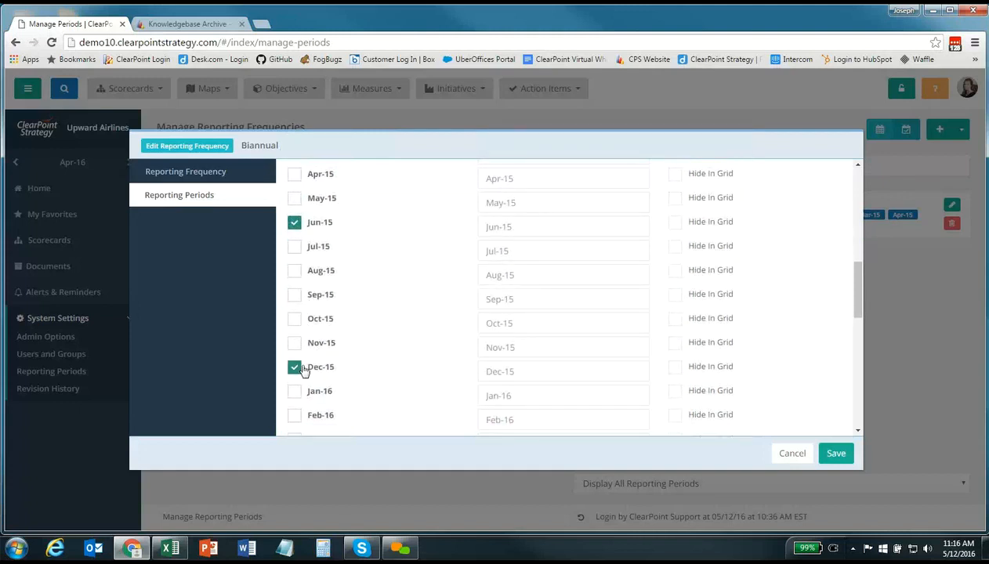
scroll(393, 390, down, 2)
click(296, 368)
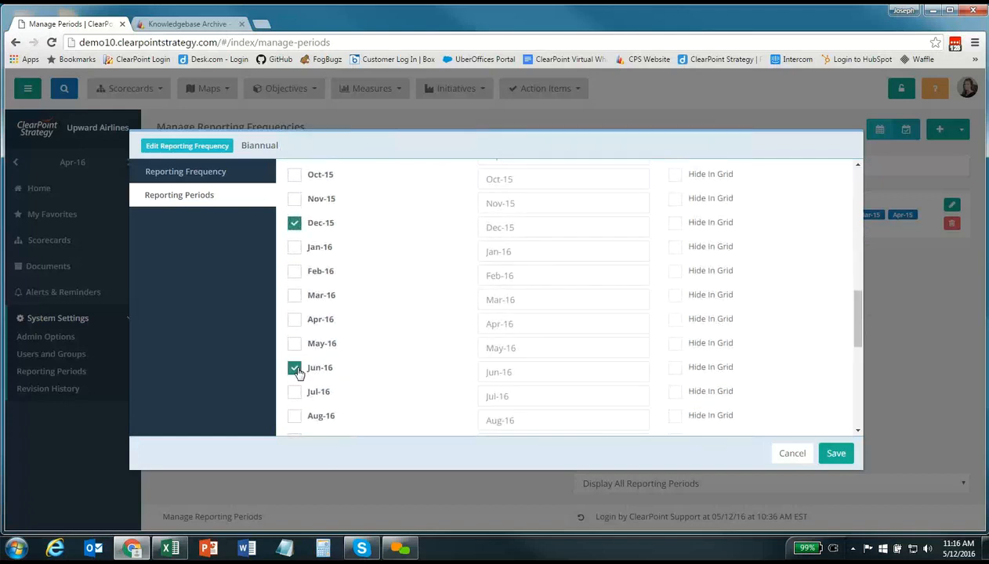
scroll(370, 397, down, 2)
click(295, 368)
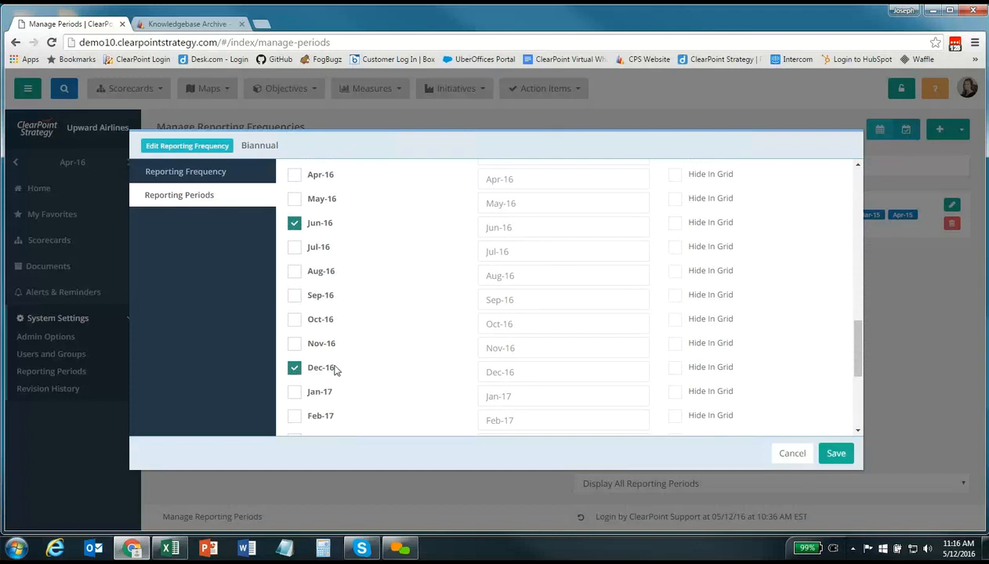
Label those periods H1-15, H2-15, H1-16 and H2-16, then save the frequency
scroll(373, 378, up, 4)
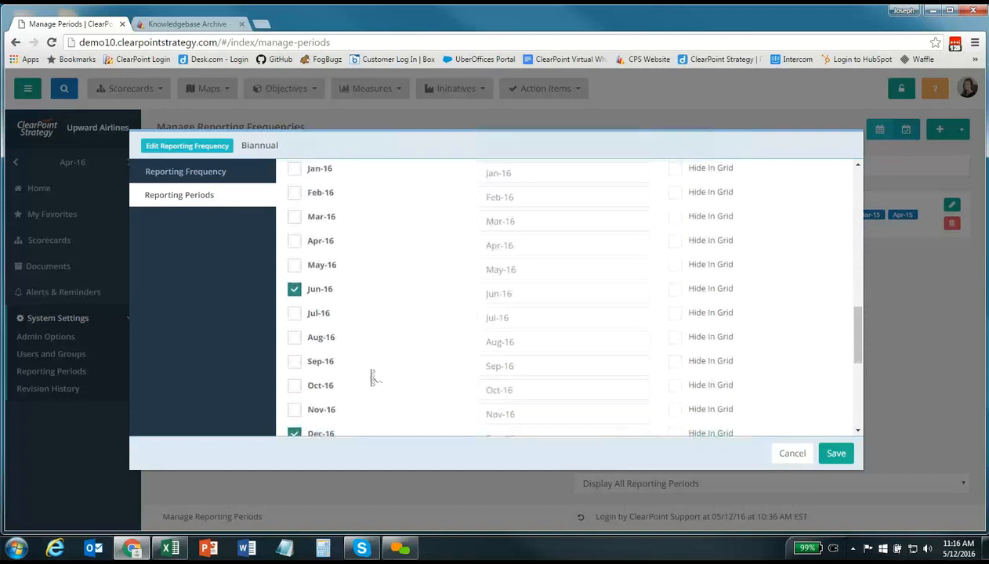
click(520, 247)
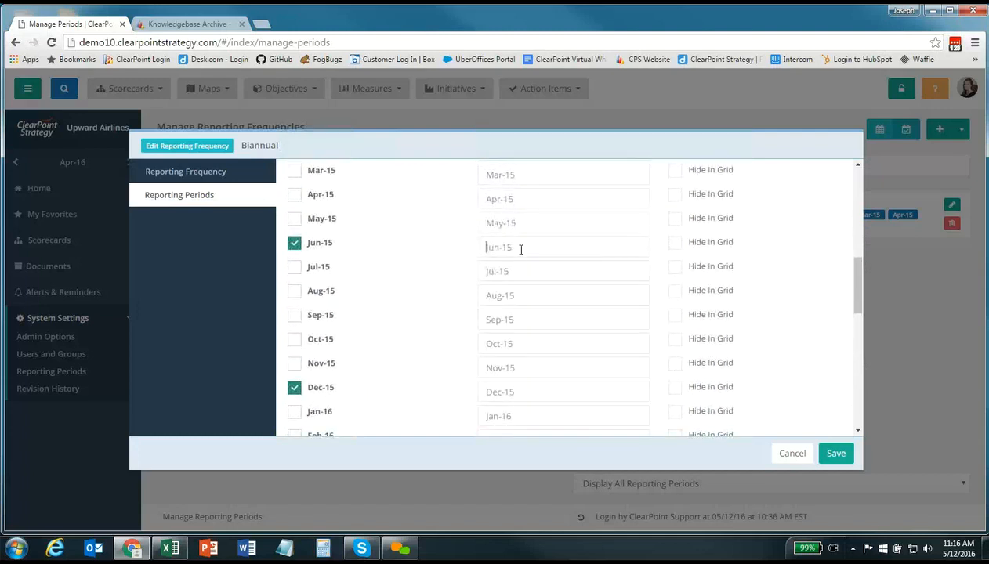
text(H1-15)
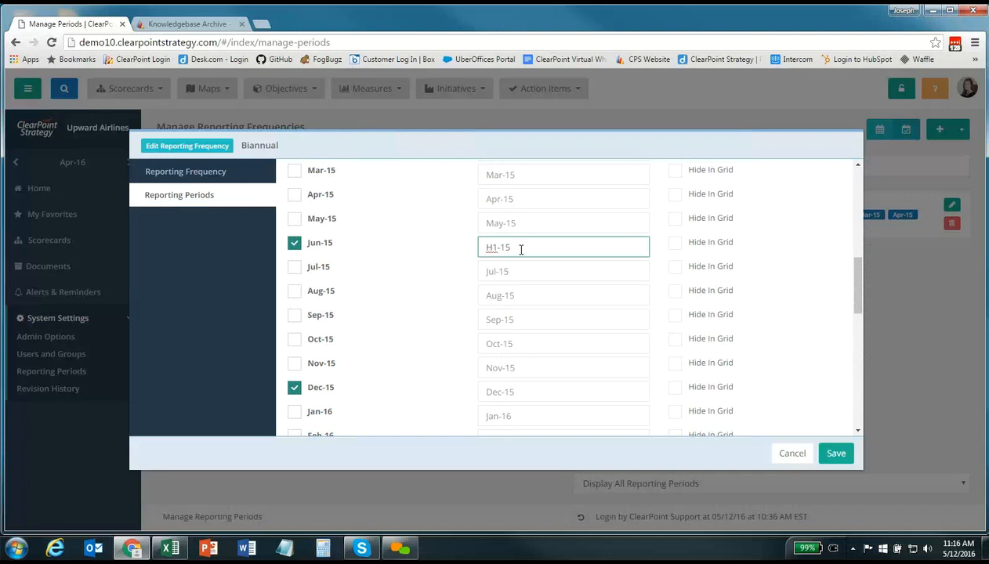
click(495, 388)
text(H2)
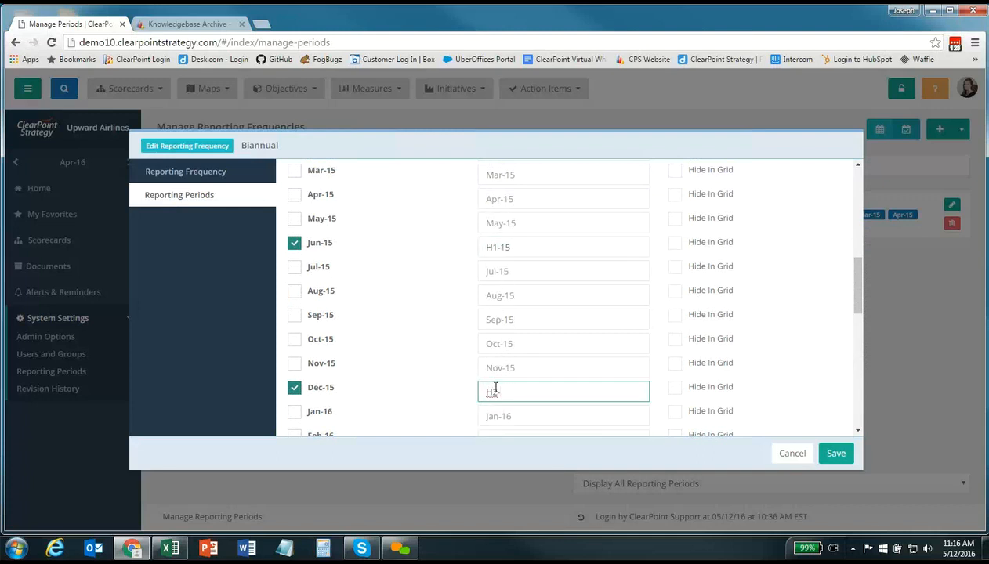
text(-15)
scroll(437, 386, down, 2)
click(517, 388)
text(H1-16)
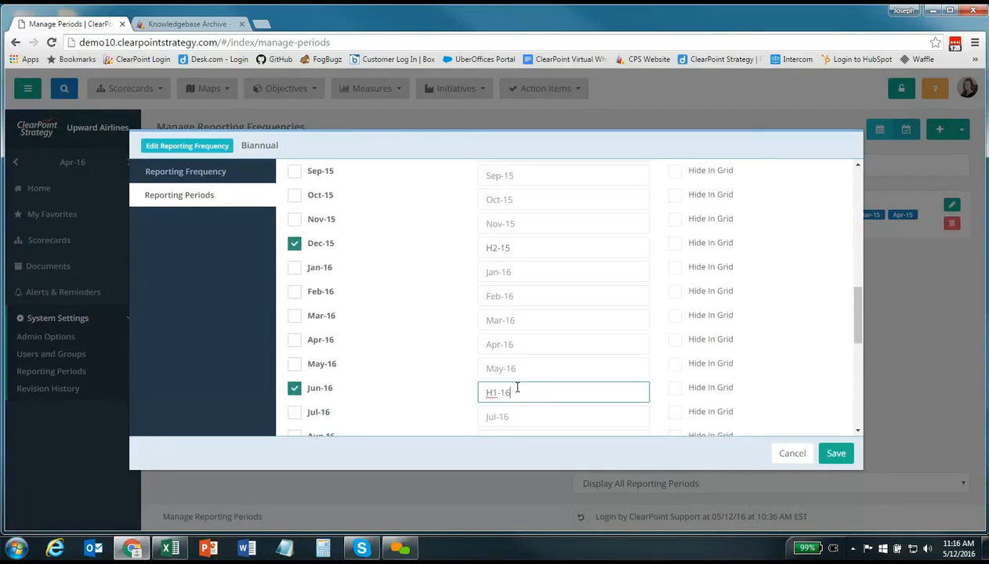
scroll(517, 389, down, 2)
click(503, 392)
text(H2-16)
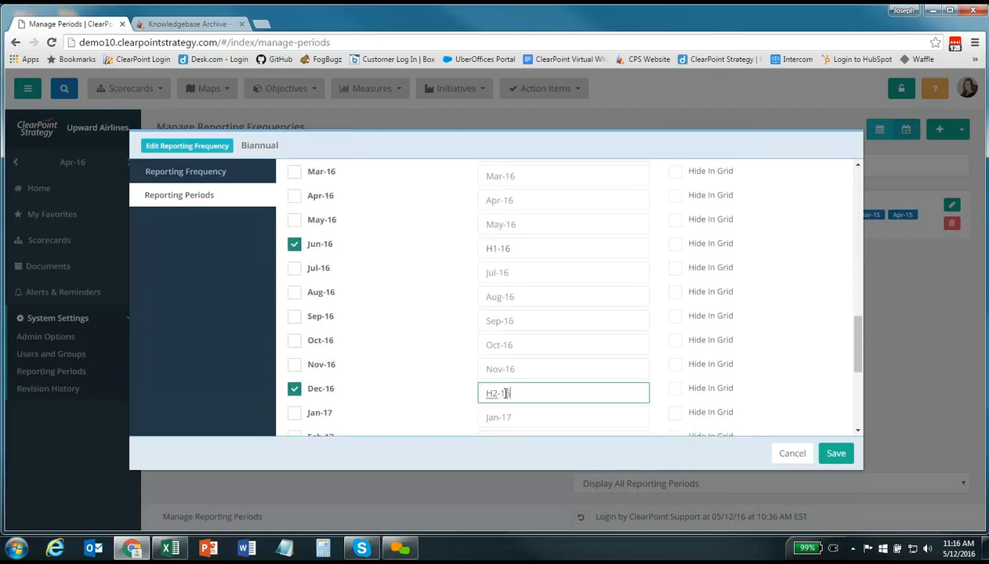
click(834, 456)
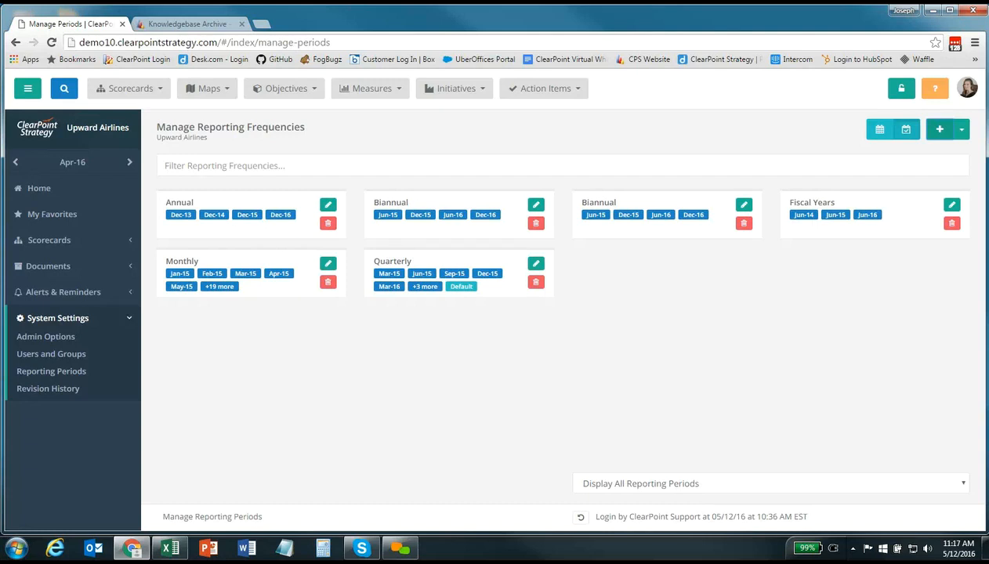
Review Edit Fiscal Years, cancel without changes, then go to Users and Groups
click(960, 129)
click(913, 176)
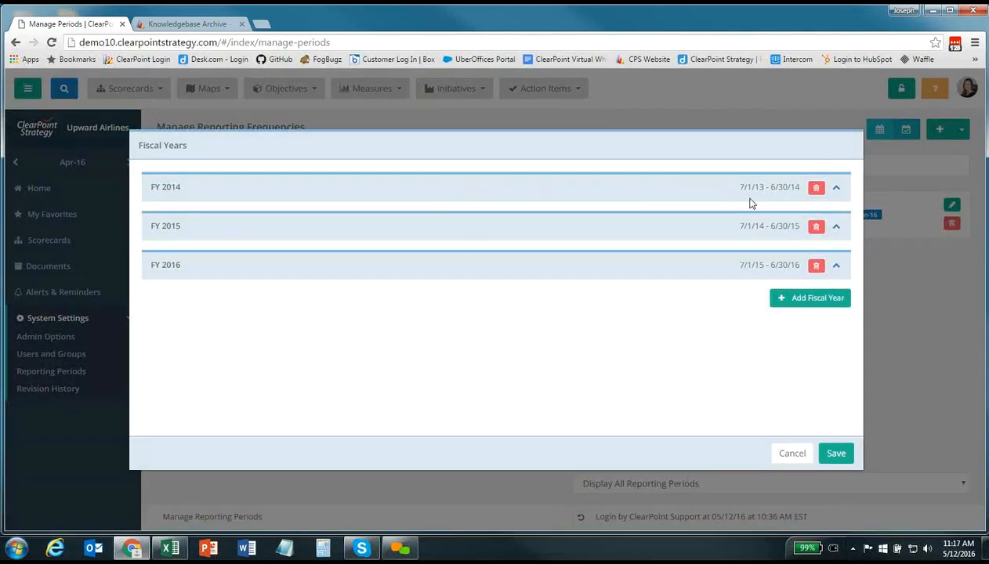
click(791, 454)
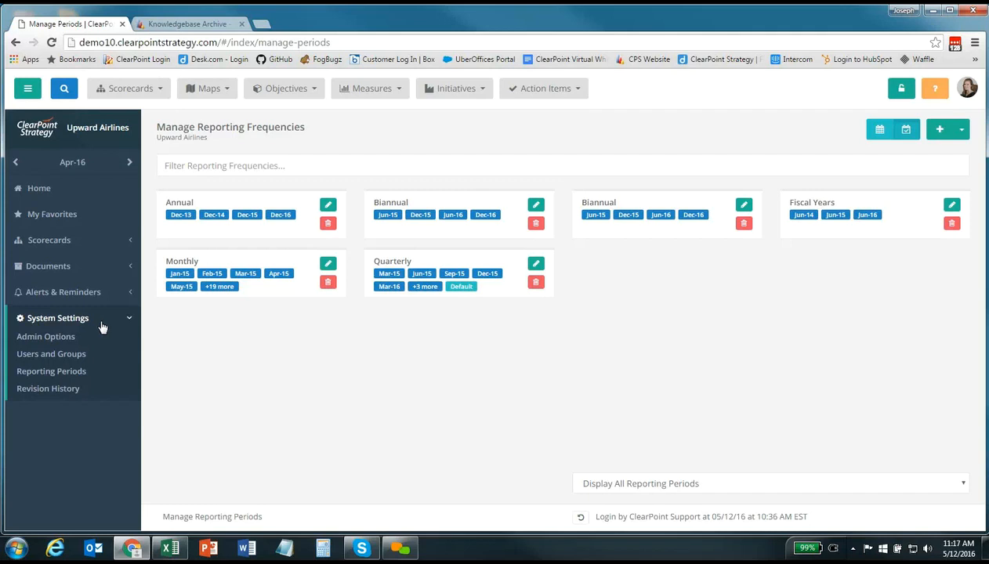
click(74, 357)
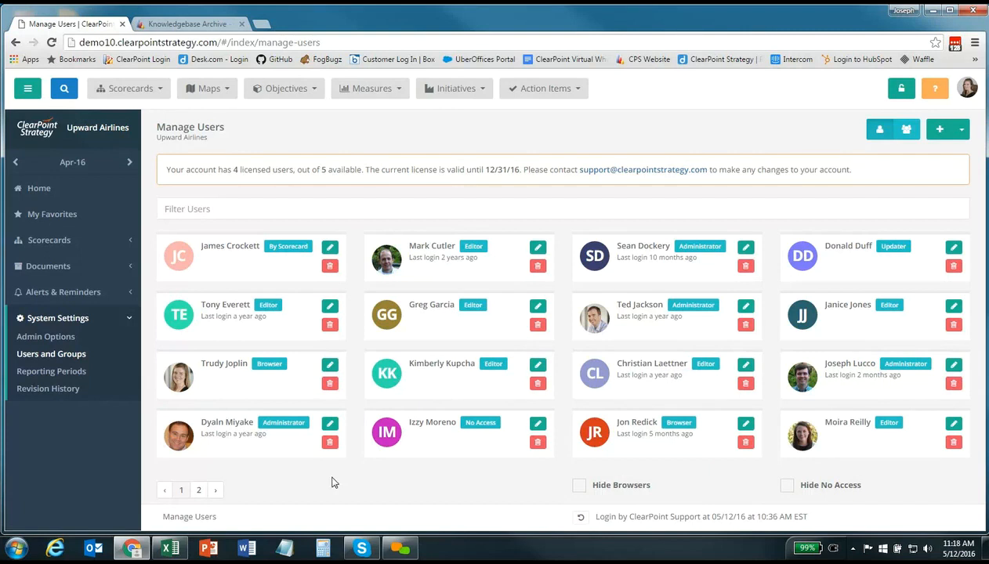
click(786, 486)
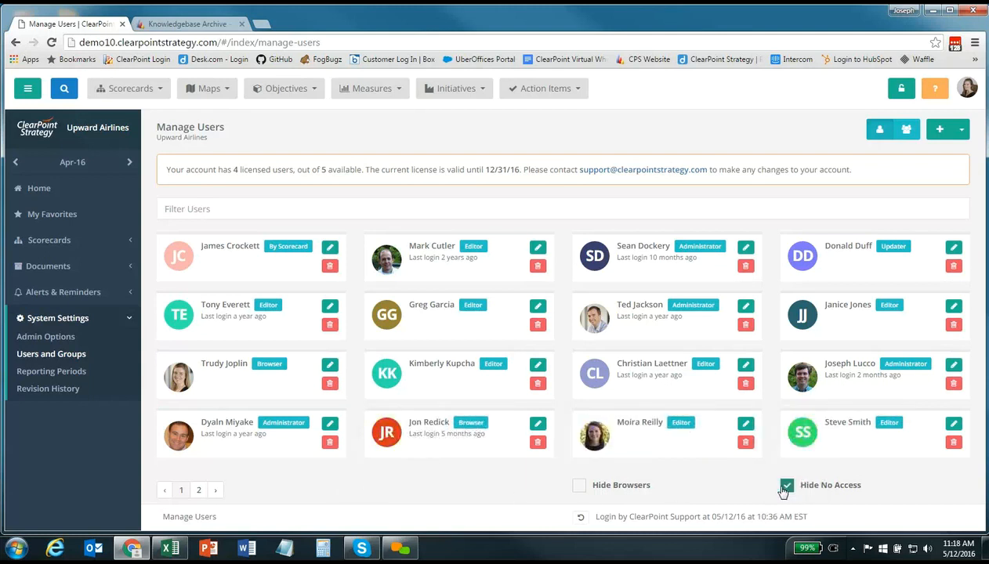
click(579, 486)
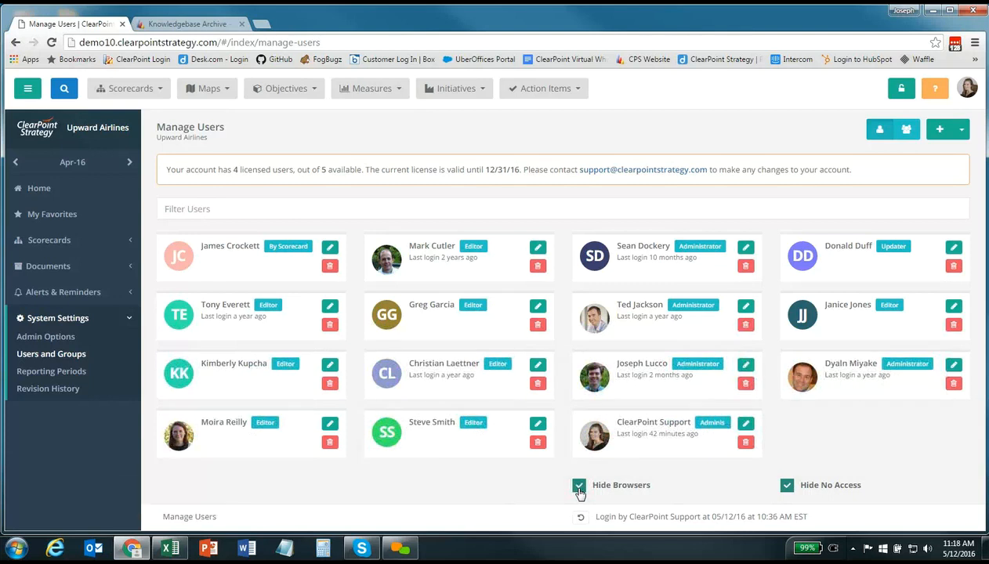
click(578, 489)
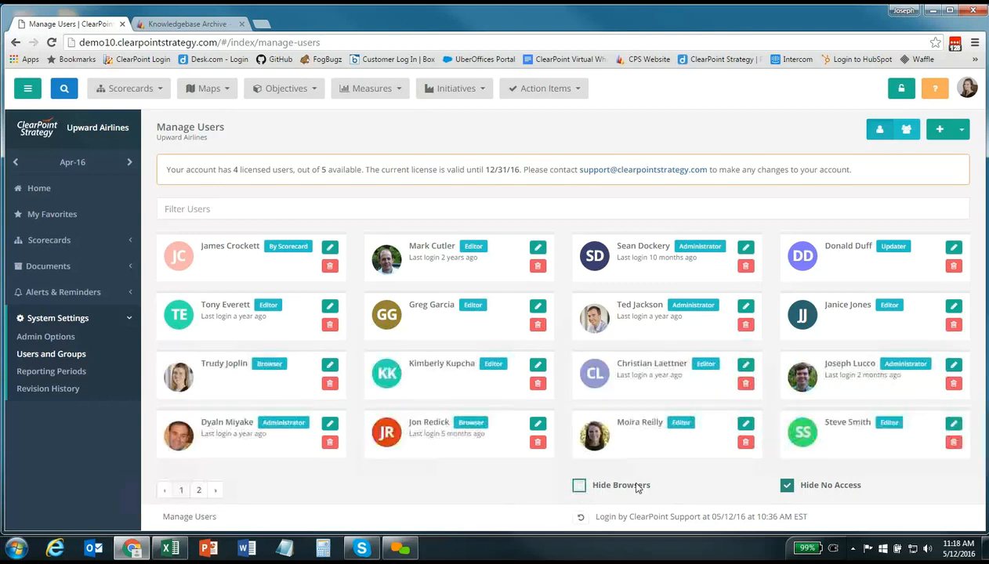
click(787, 486)
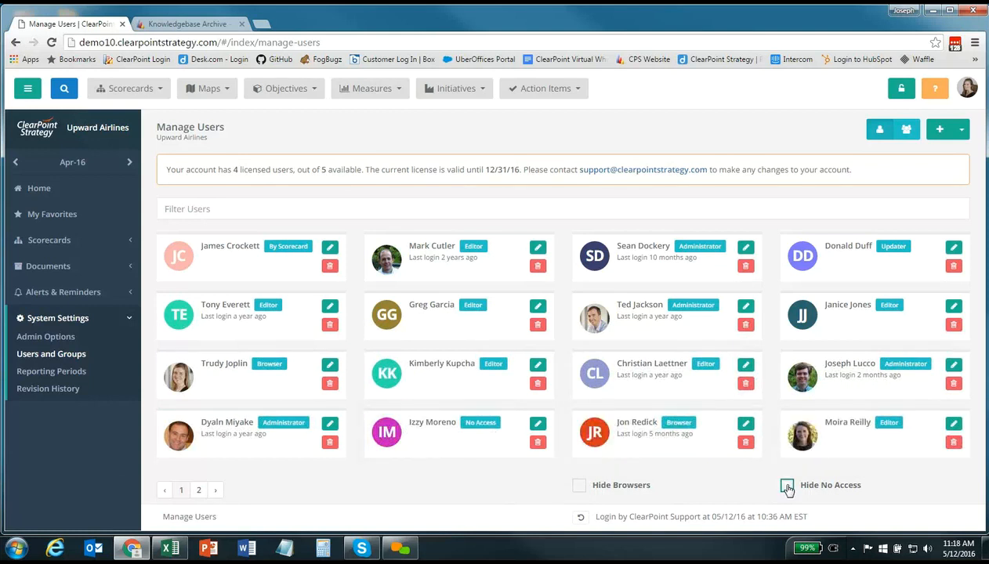
Add a new Editor user, entering the user's first and last name and login e-mail
click(939, 131)
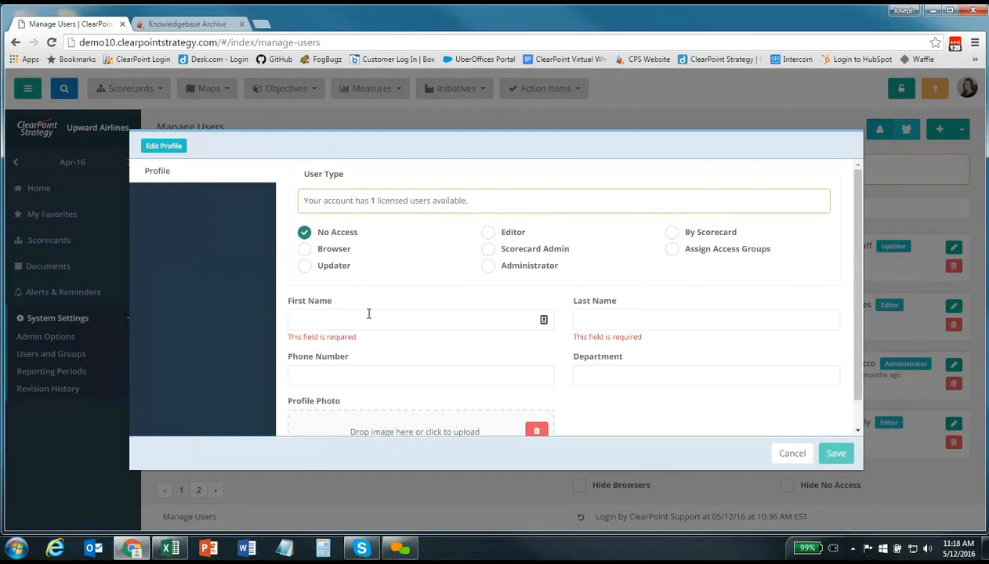
click(362, 319)
text(Bruce)
key(Tab)
text(Wayne)
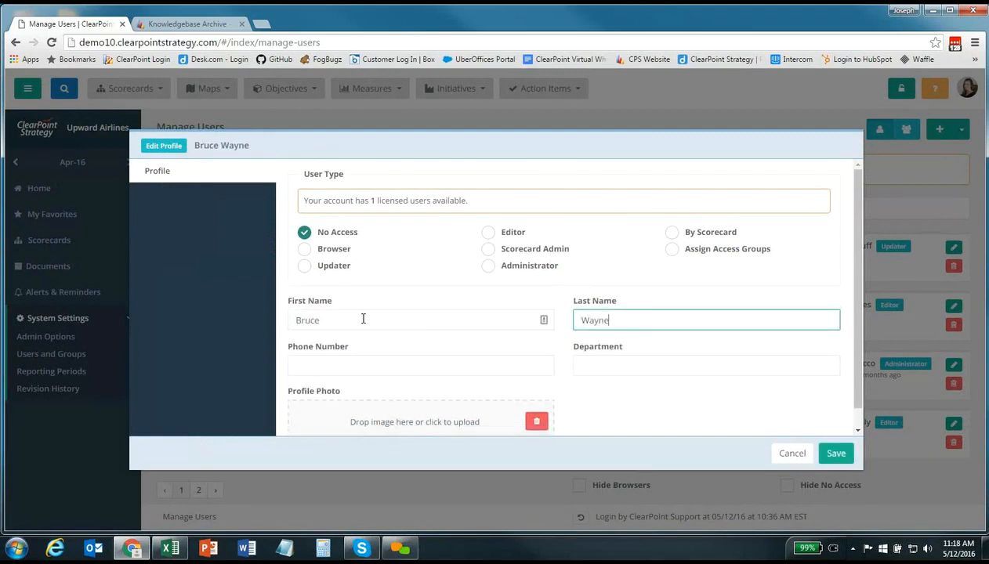
click(487, 233)
click(334, 366)
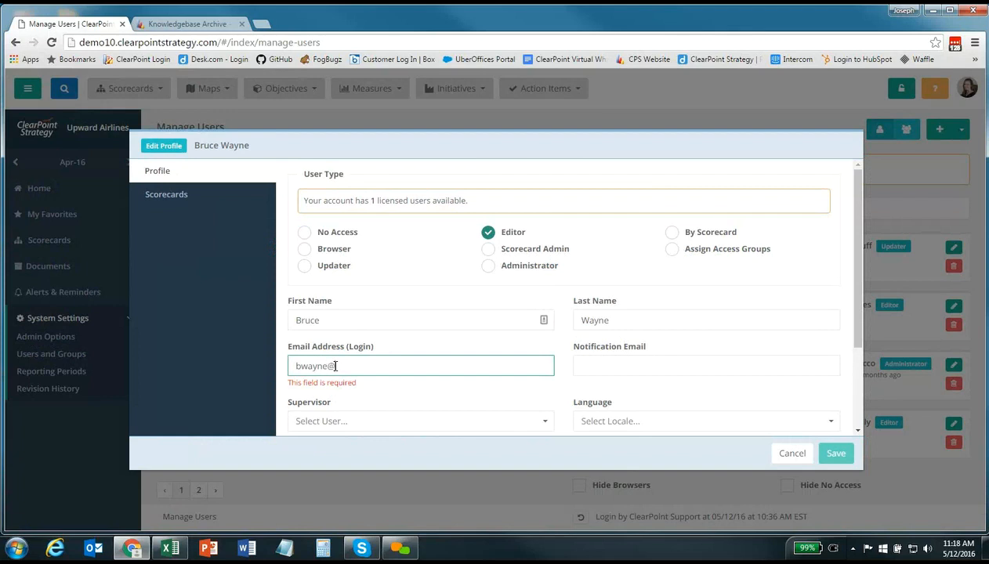
Grant access to Upward Airlines Corporate and Eastern Division scorecards, save, and view users page 2
click(182, 202)
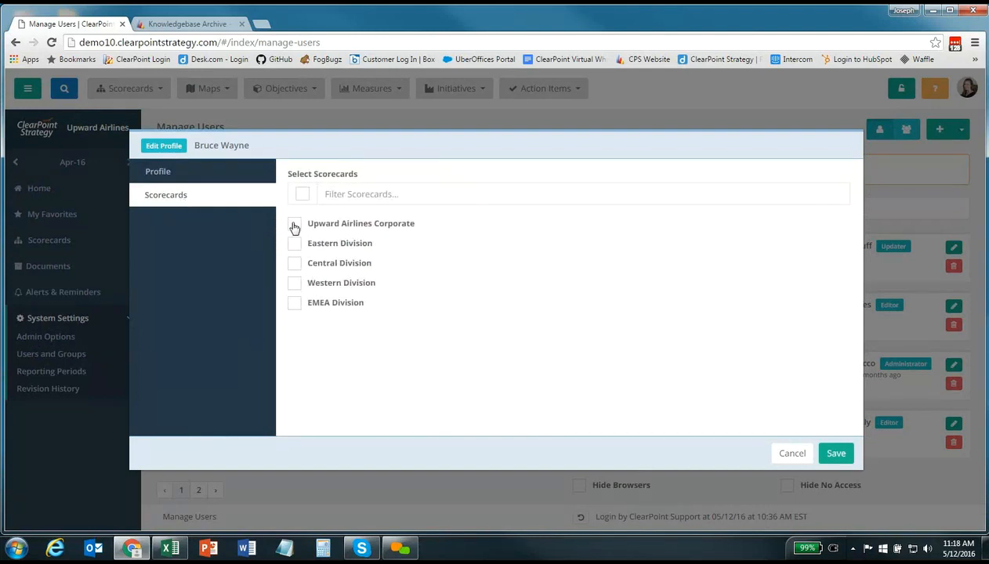
click(294, 225)
click(293, 244)
click(836, 454)
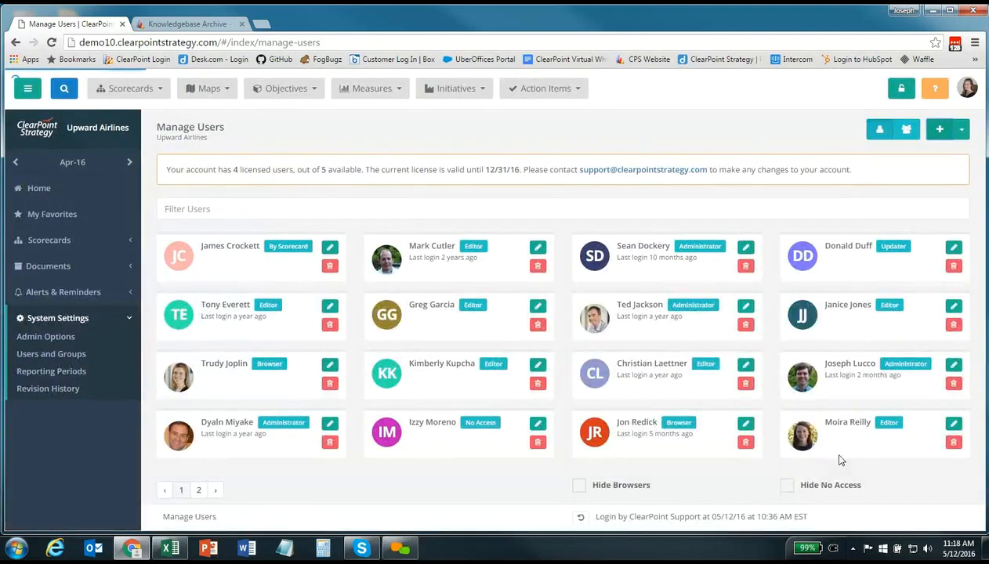
click(210, 489)
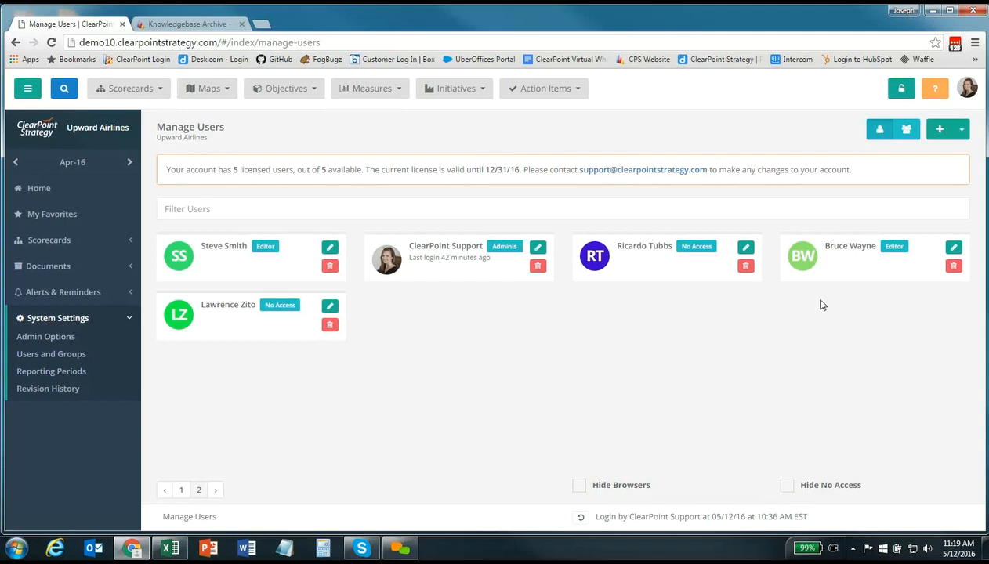
click(962, 130)
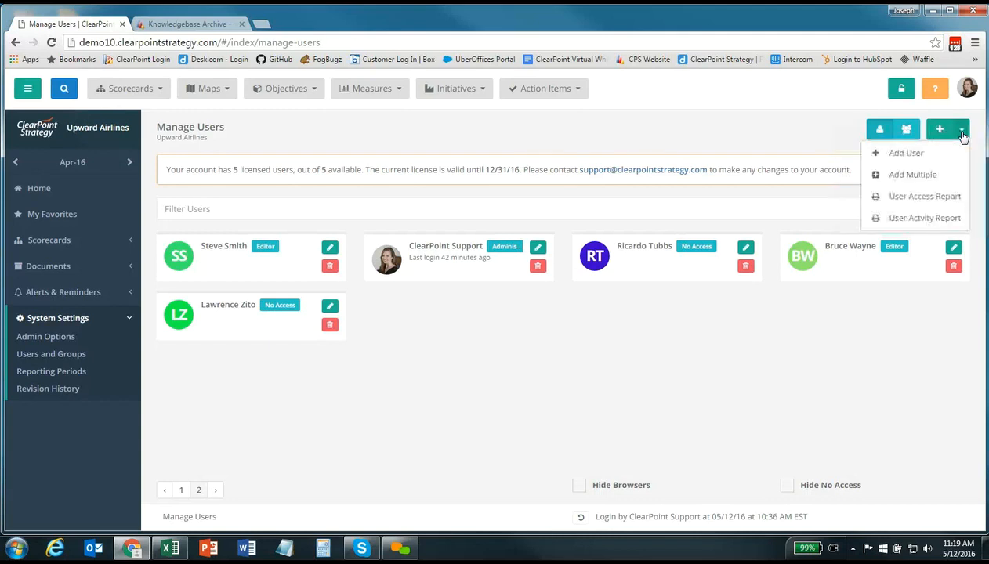
click(915, 174)
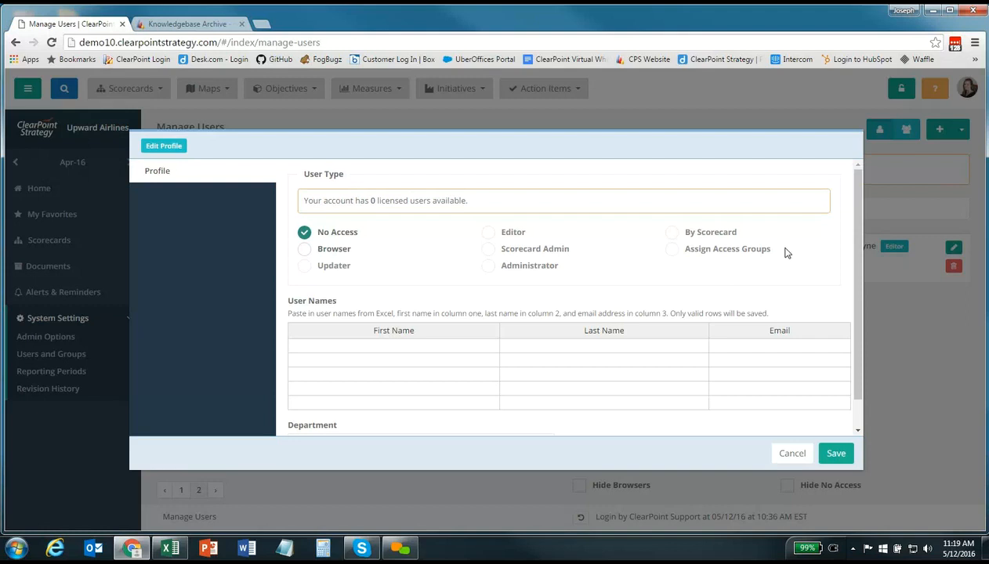
click(790, 454)
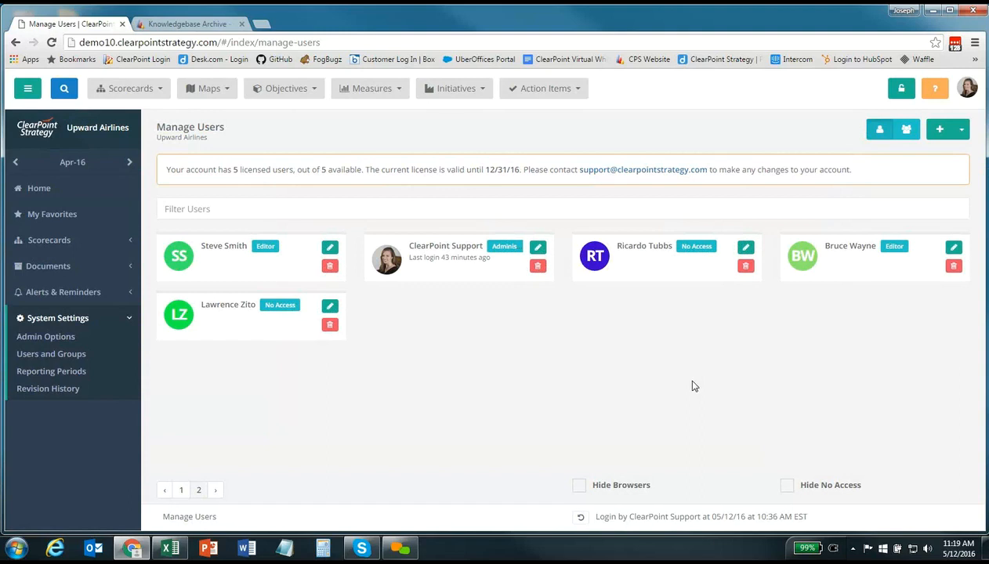
Dismiss the + add-user menu and go to Admin Options under System Settings
click(962, 131)
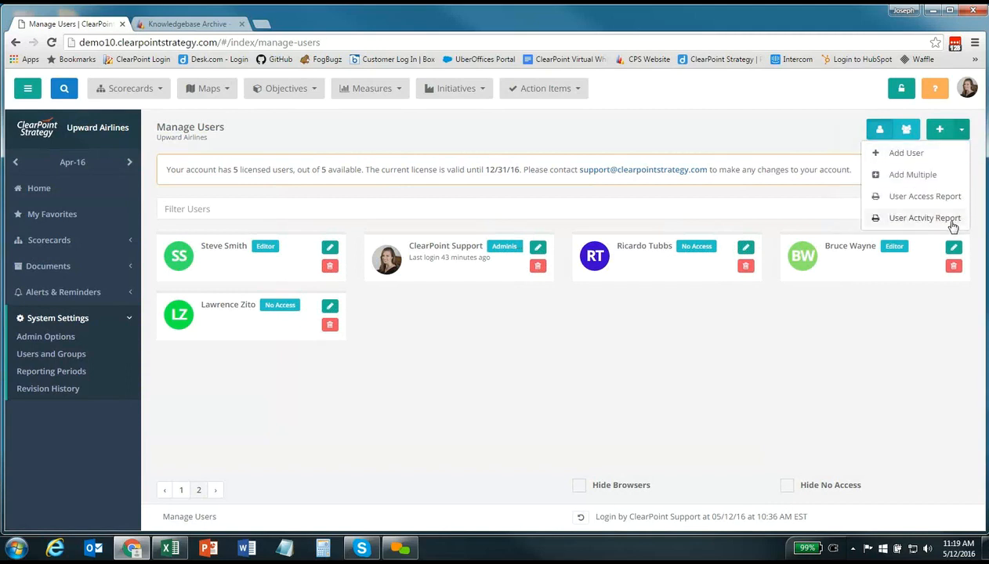
click(928, 321)
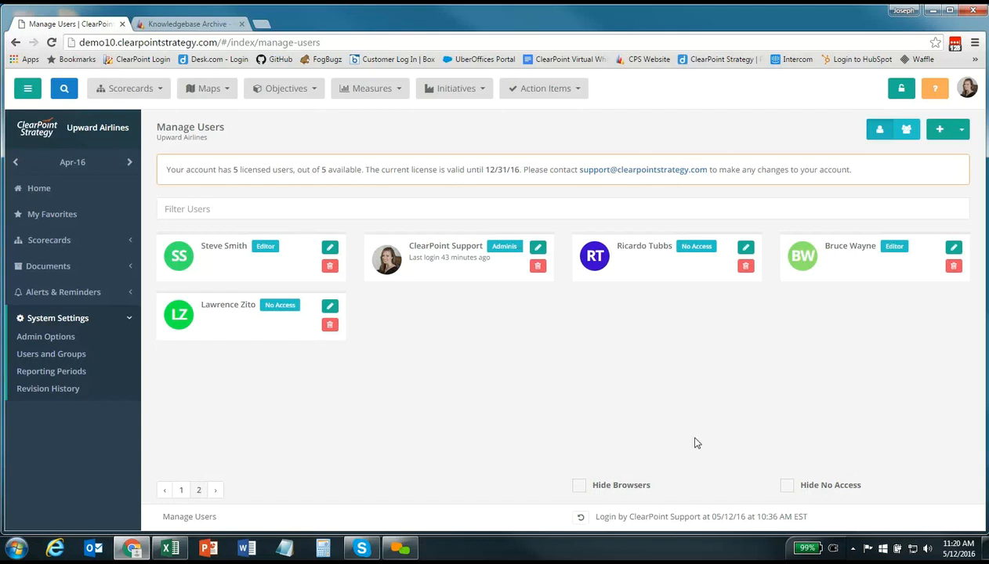
click(65, 346)
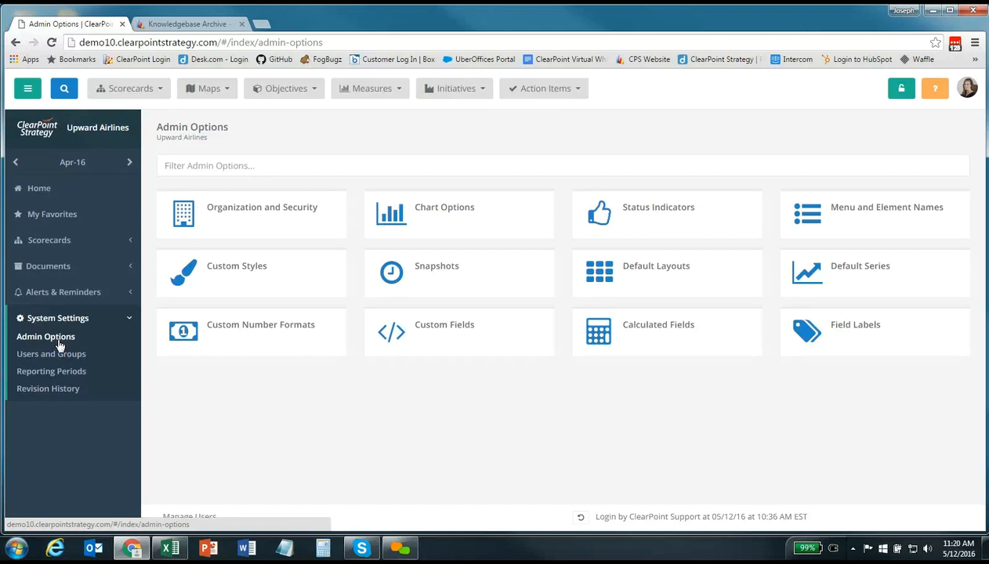
click(304, 232)
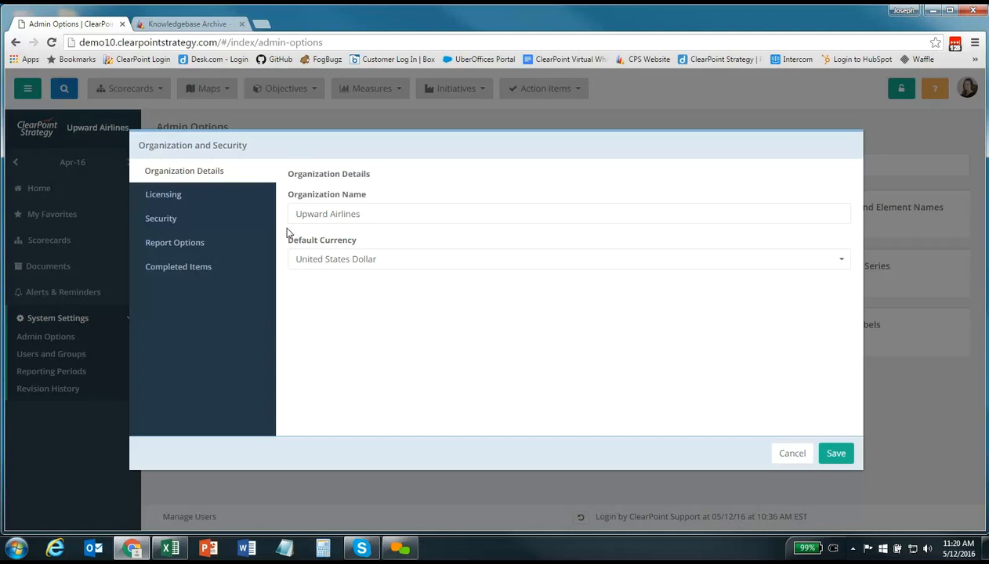
click(222, 196)
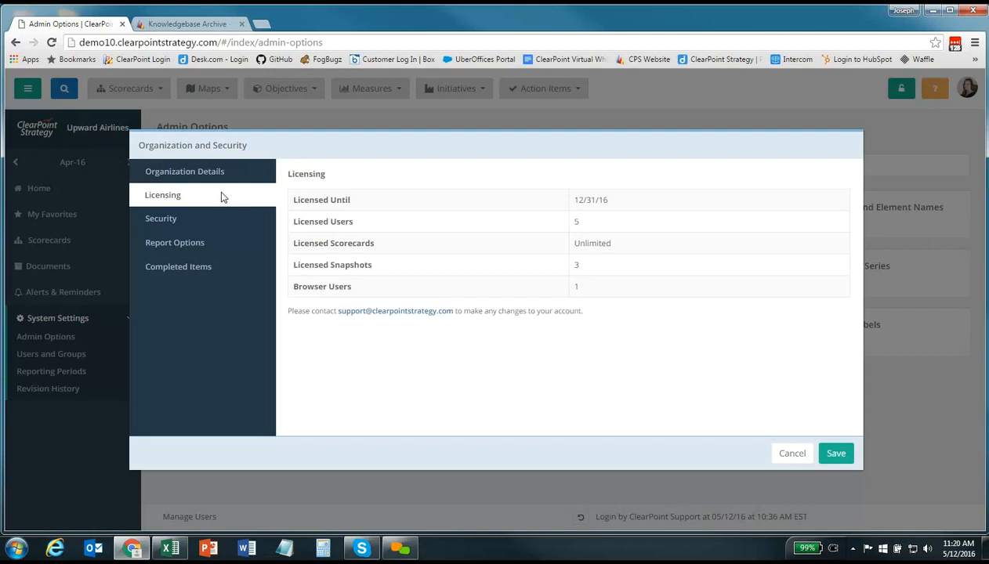
click(191, 222)
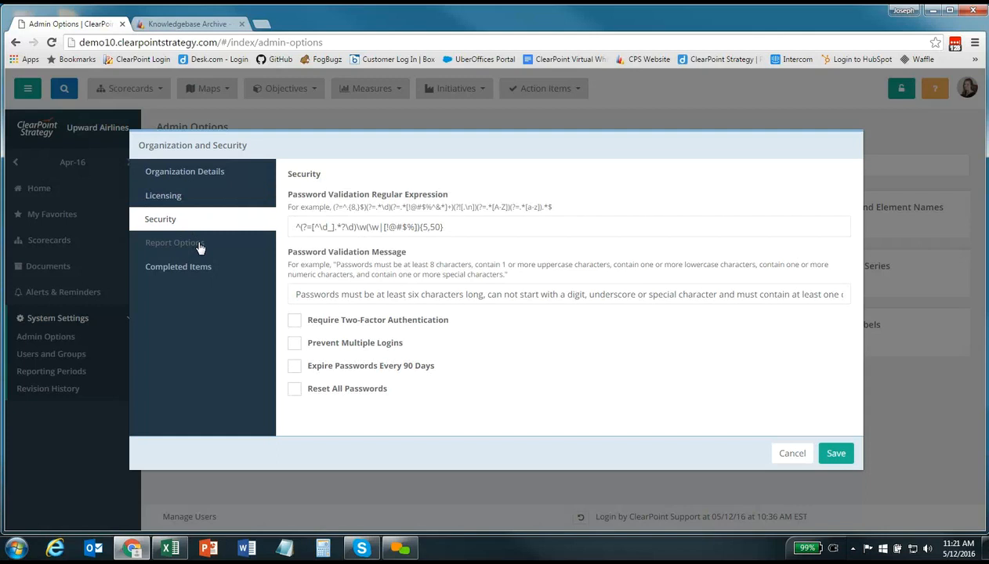
click(200, 249)
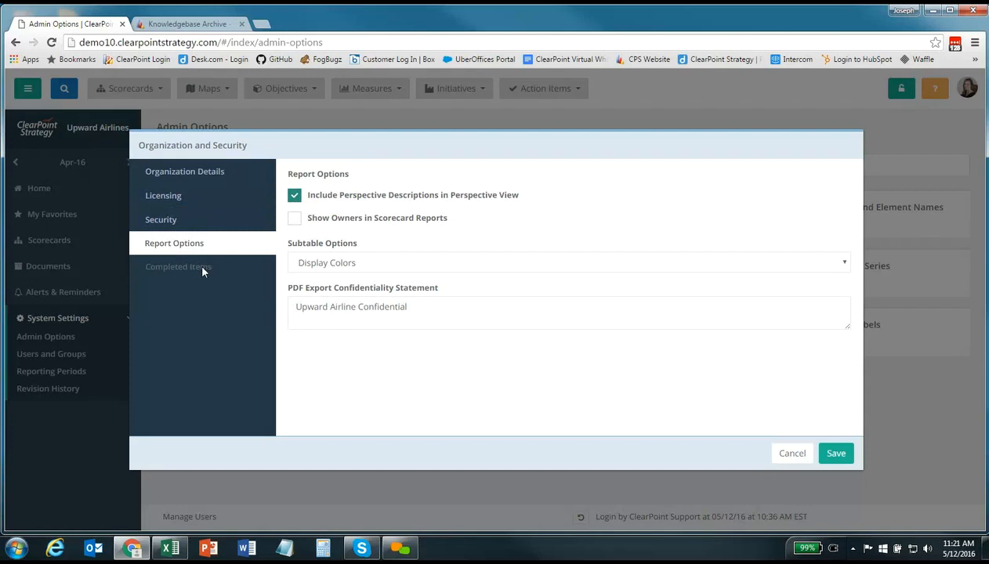
click(202, 270)
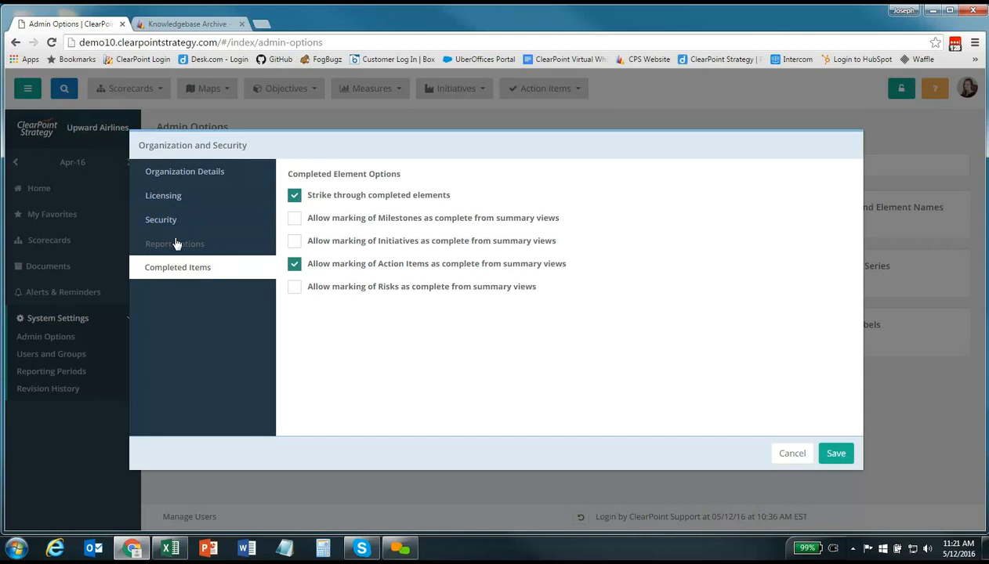
click(788, 454)
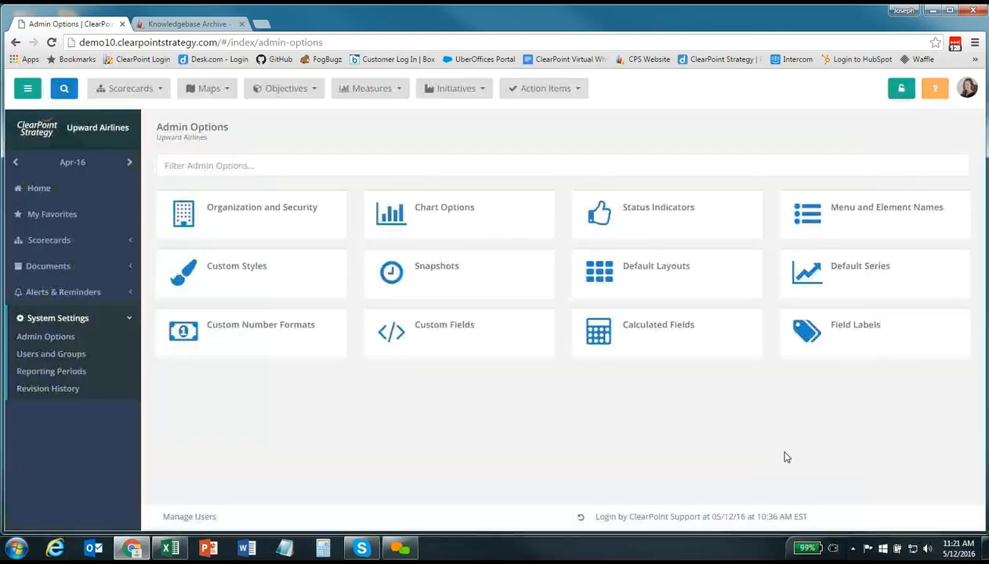
Cancel out of Chart Options unchanged, then bring up the Default Layouts dialog
click(493, 227)
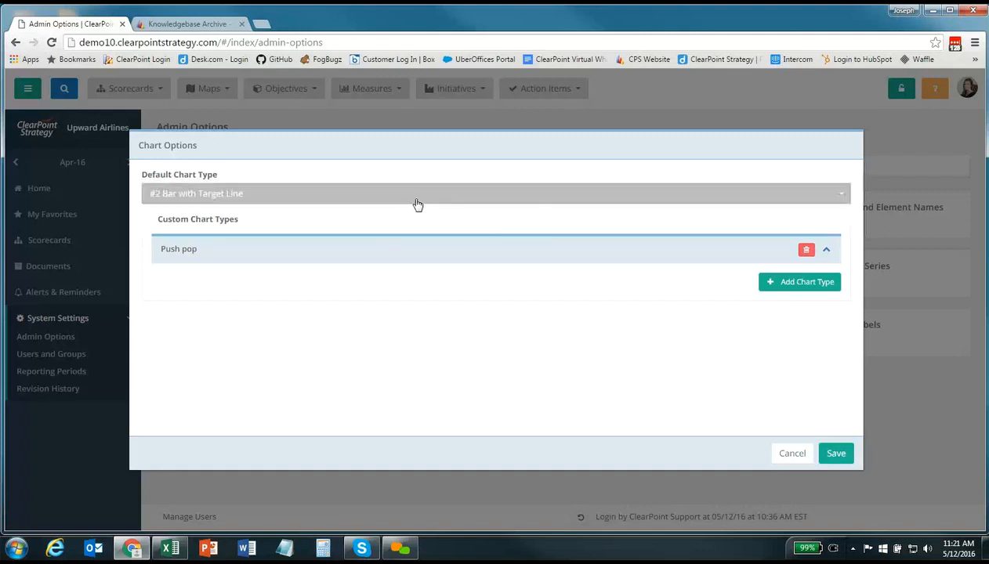
click(791, 453)
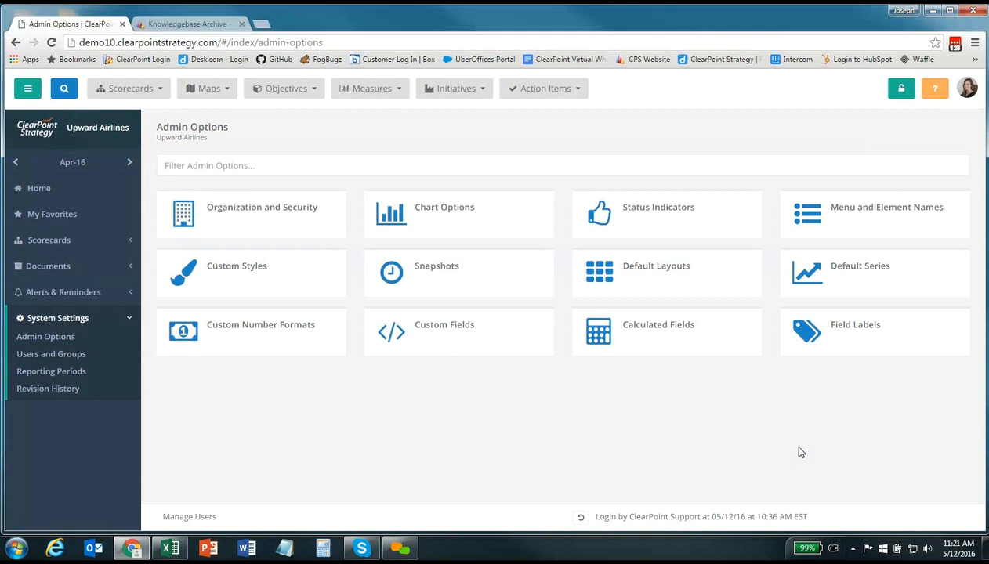
click(672, 289)
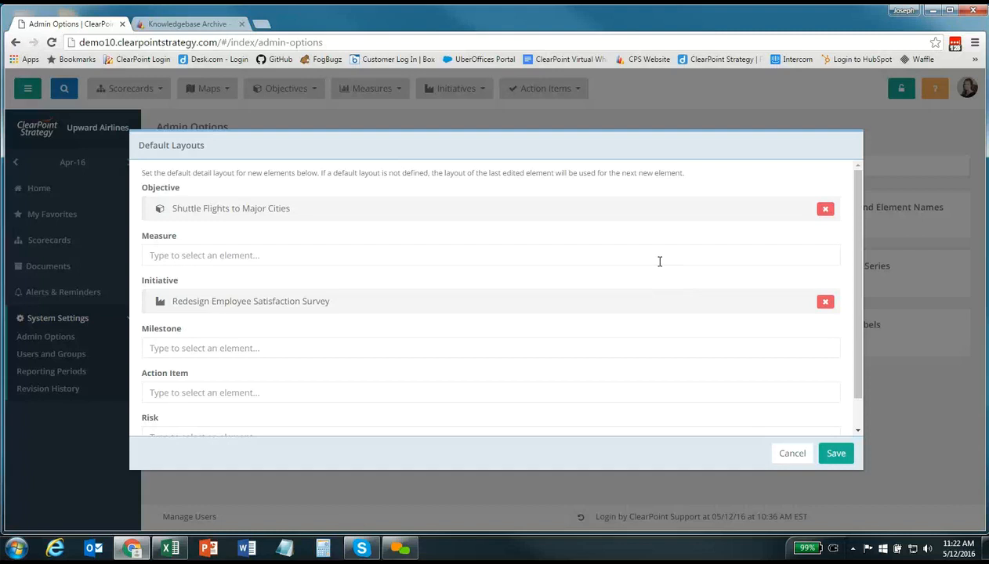
Choose Revenue as the default Measure layout and save, then bring up Default Series
click(651, 257)
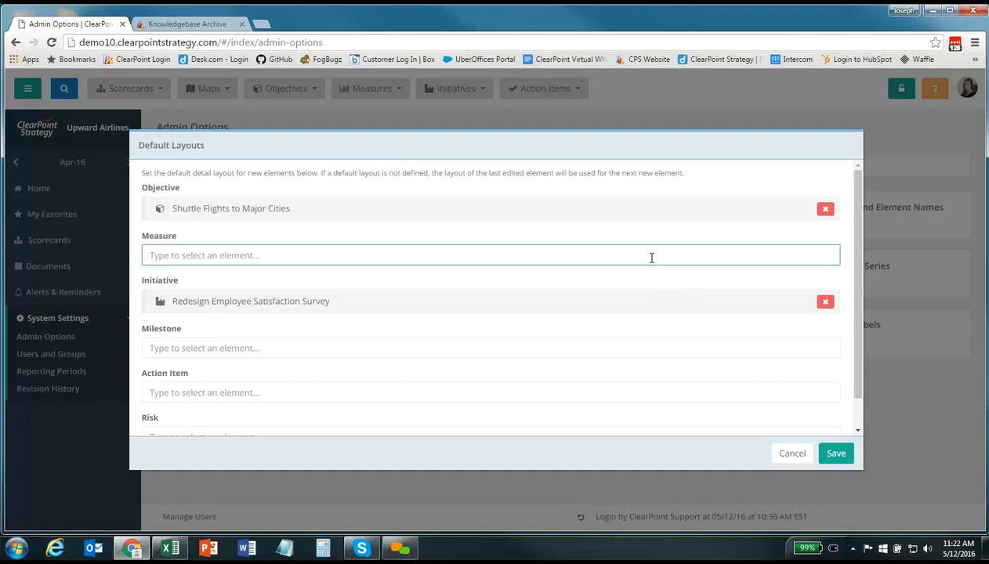
text(reven)
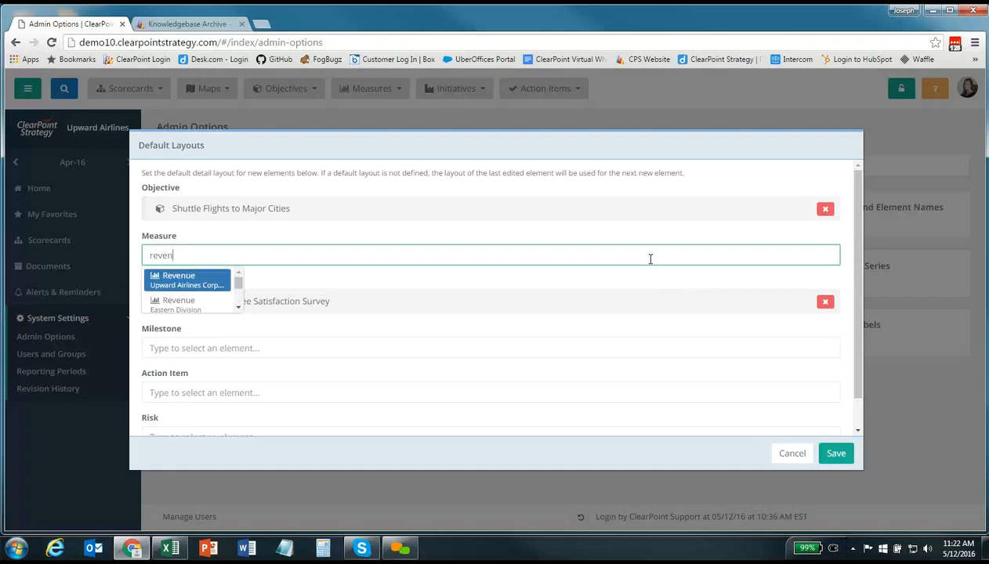
click(158, 279)
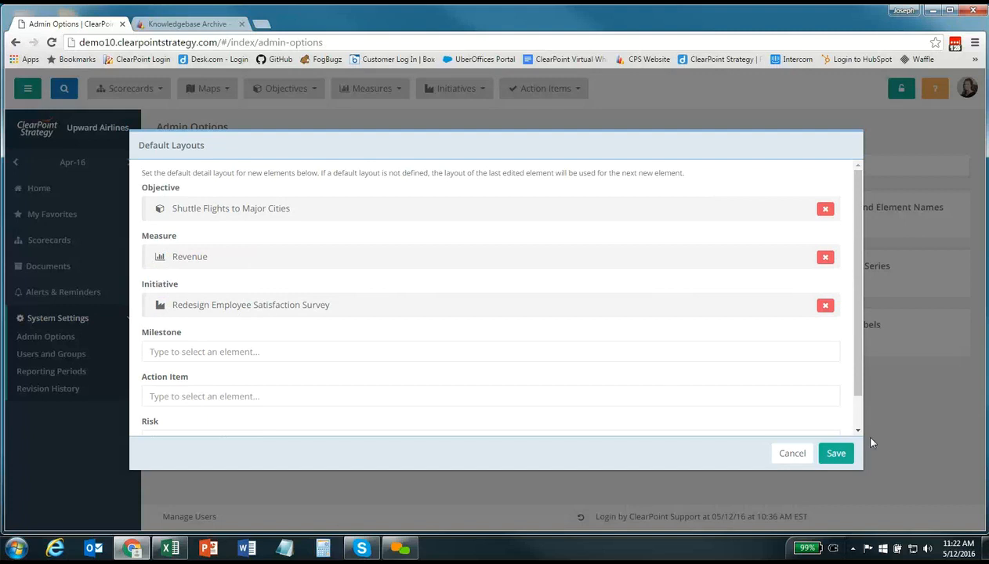
click(831, 457)
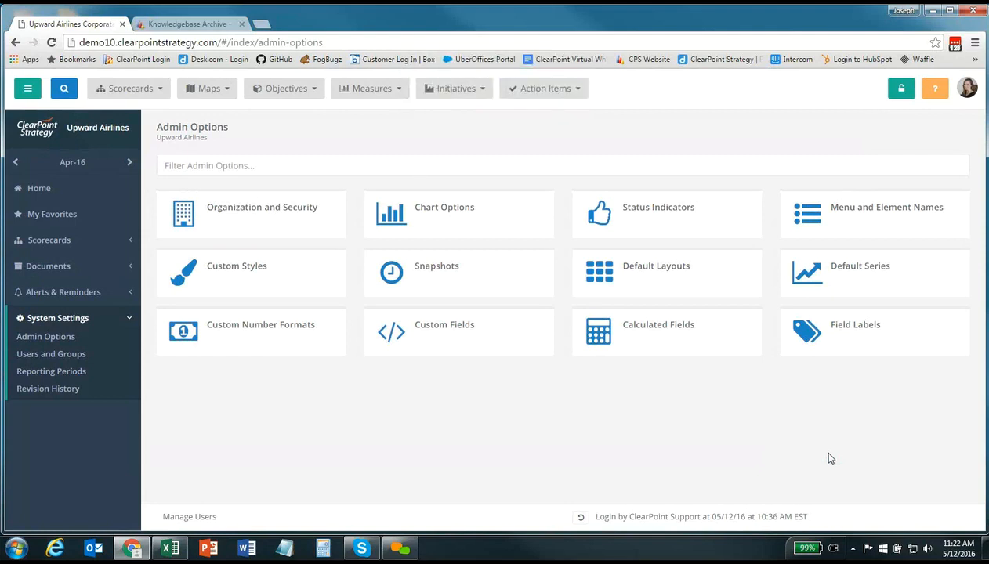
click(862, 273)
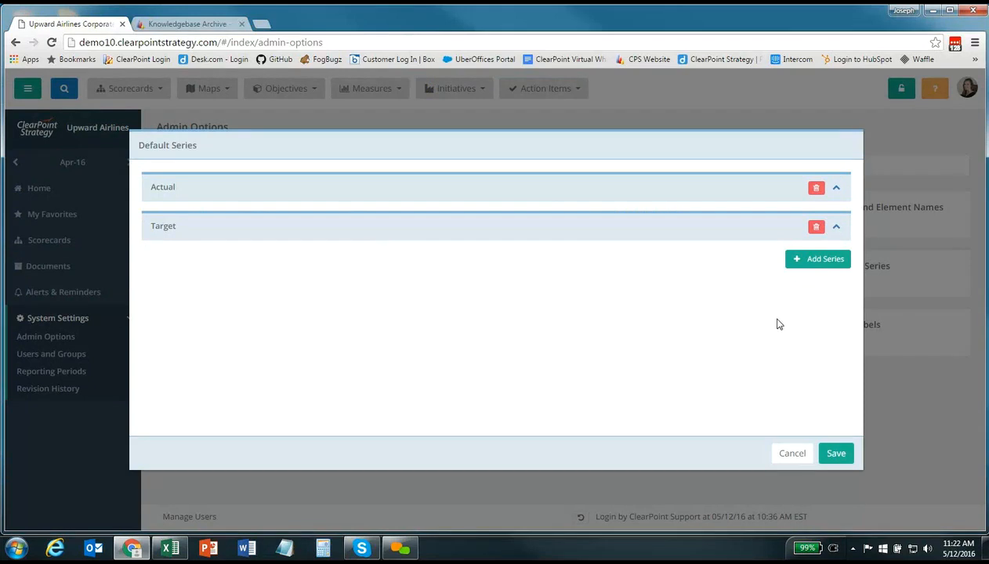
Inspect the Target series details, then cancel the Default Series dialog unchanged
click(837, 228)
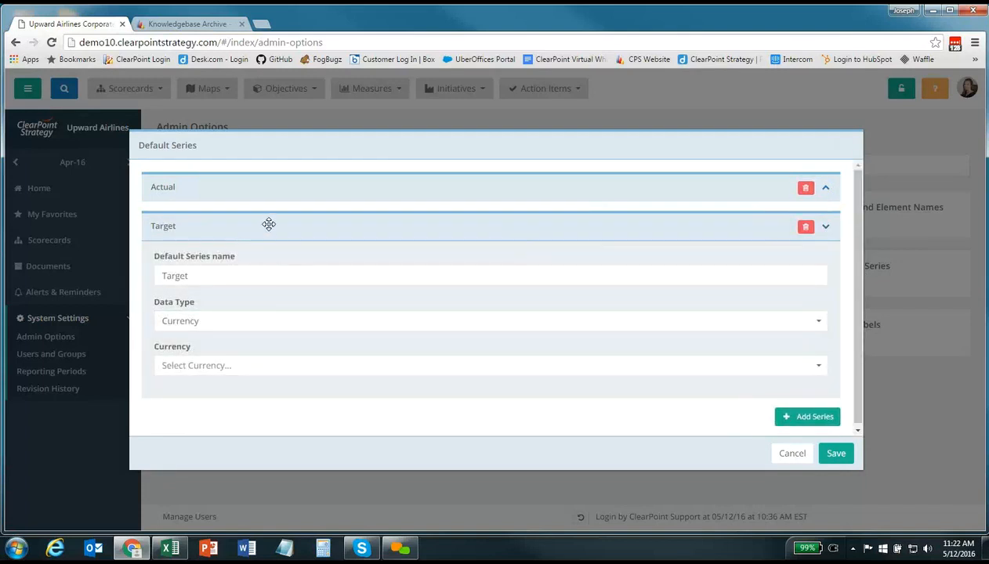
click(792, 454)
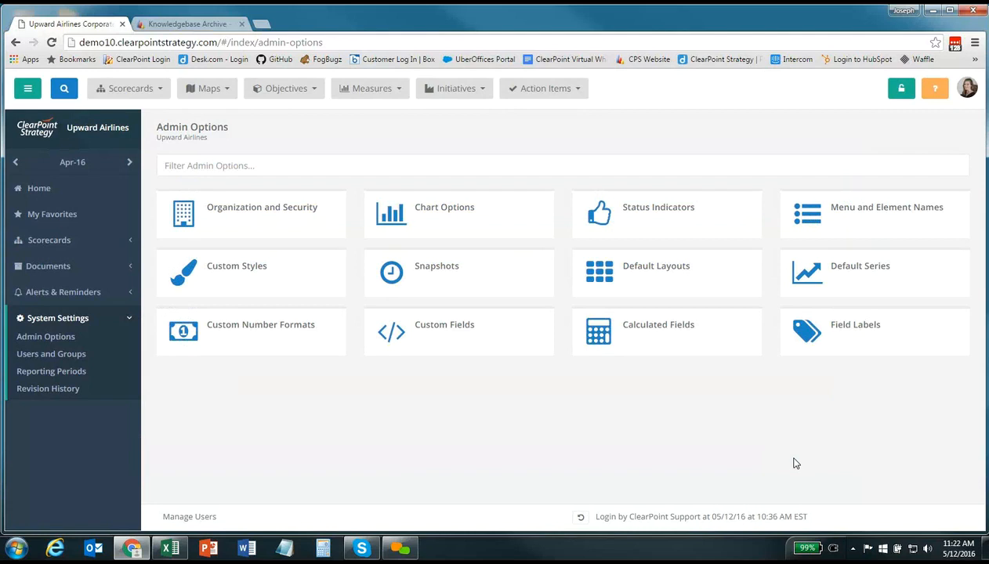
Add a custom number format 'Percentage - no decimal' with symbol % and save it
click(275, 345)
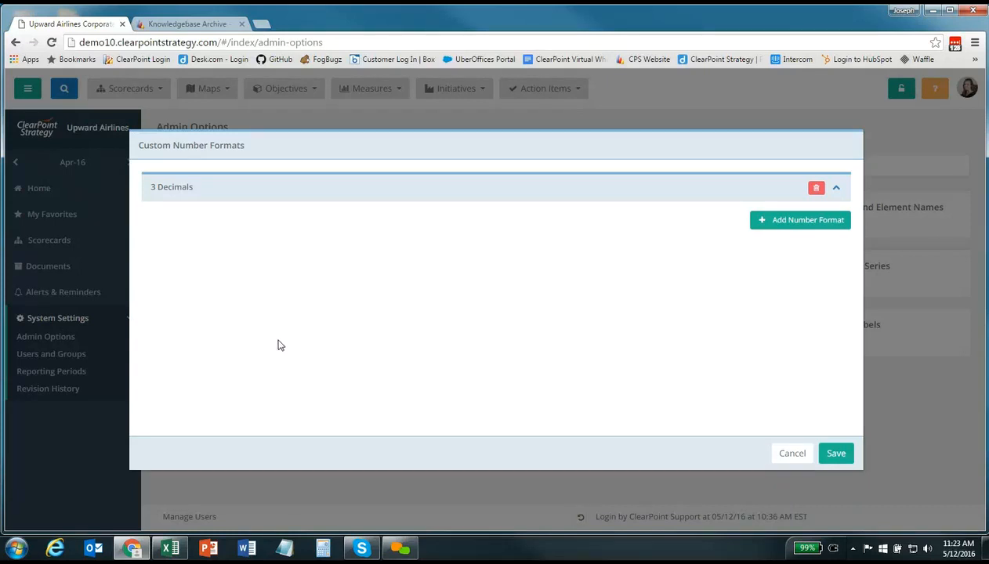
click(798, 227)
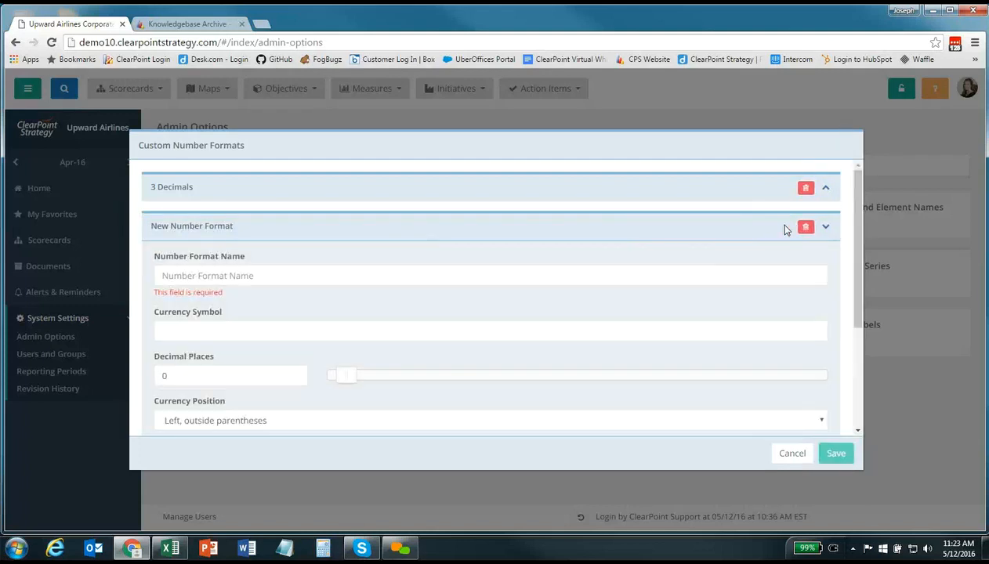
click(265, 279)
text(P)
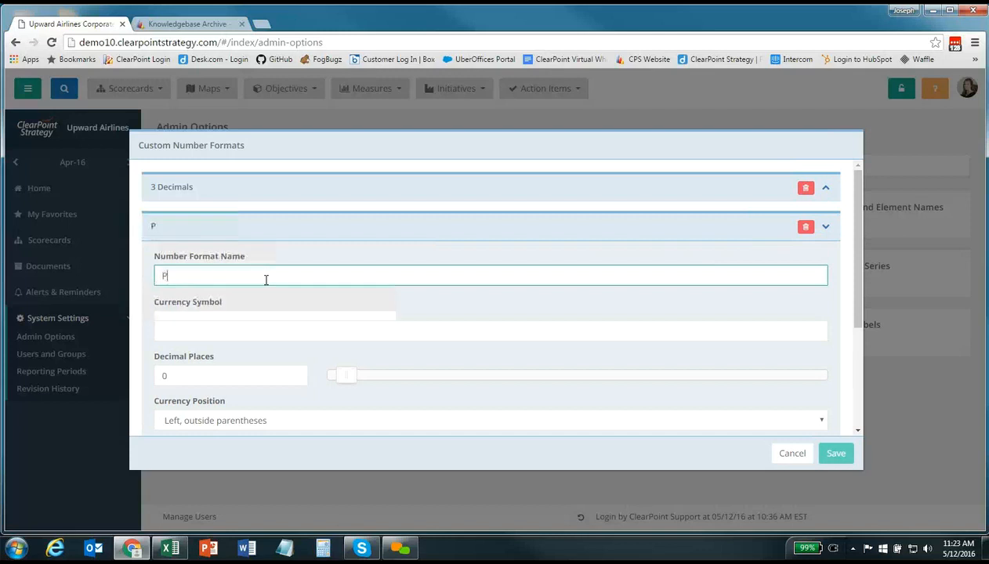
text(ercentage -)
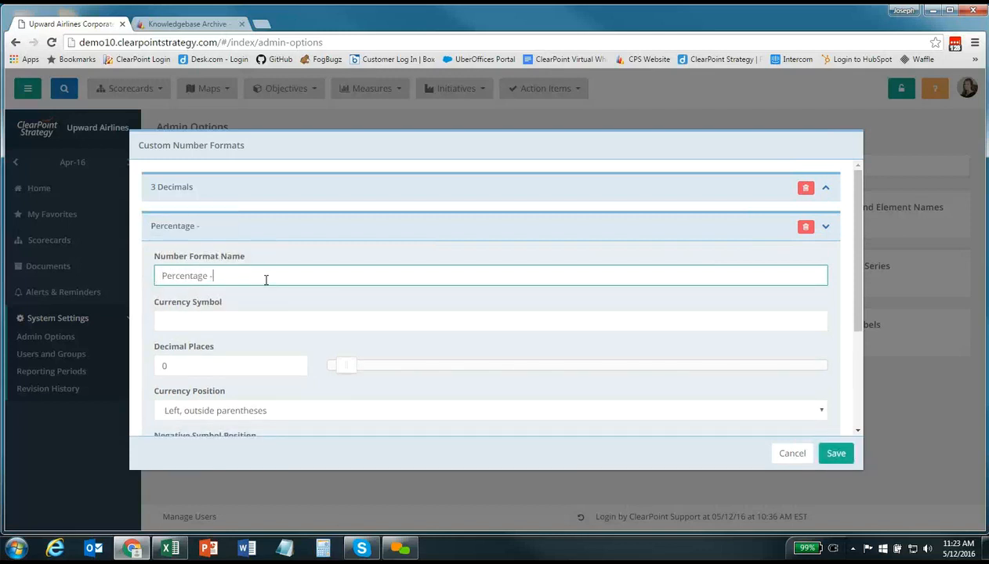
text( no decimal)
click(212, 327)
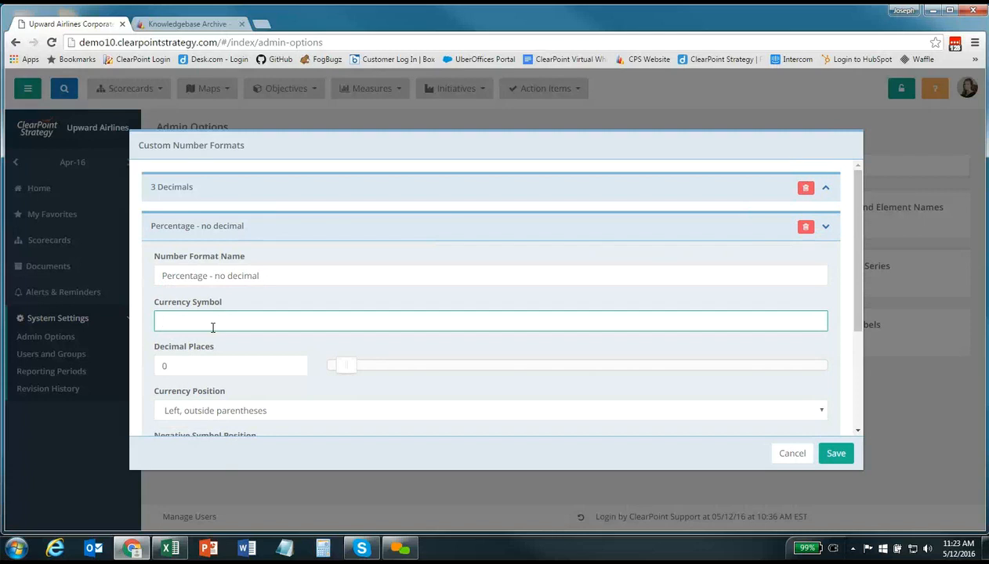
text(%)
scroll(262, 333, down, 1)
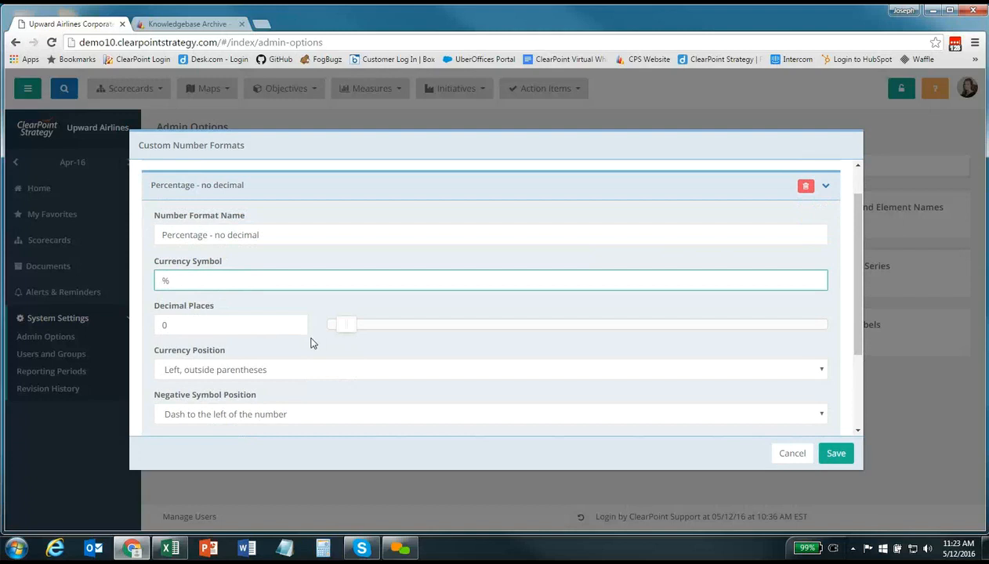
scroll(318, 332, down, 1)
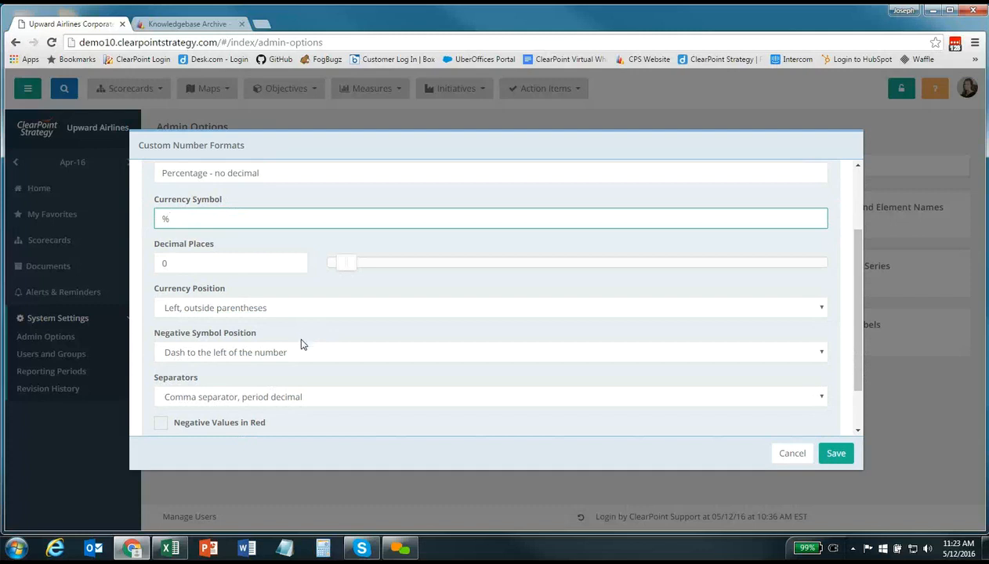
scroll(301, 344, down, 1)
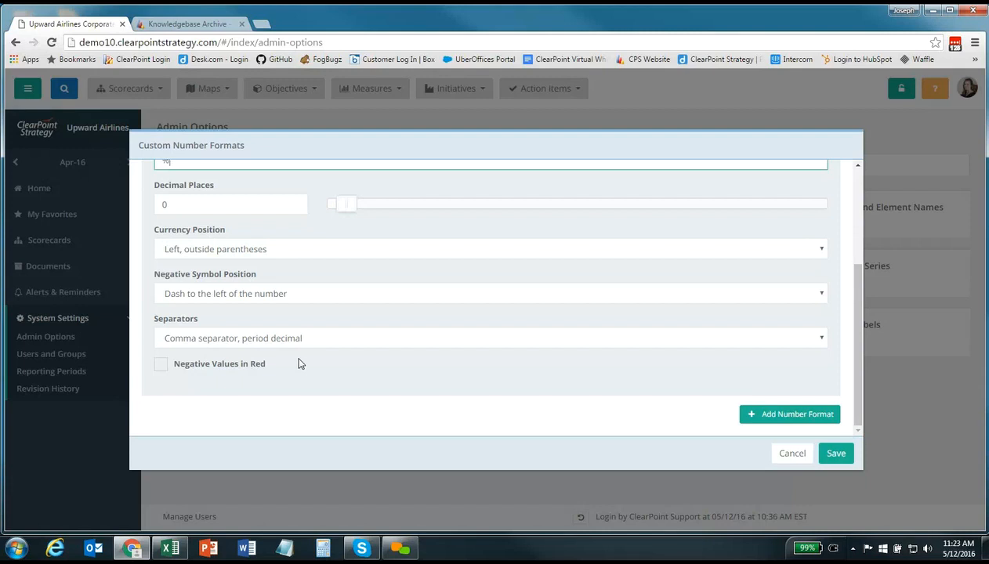
click(829, 454)
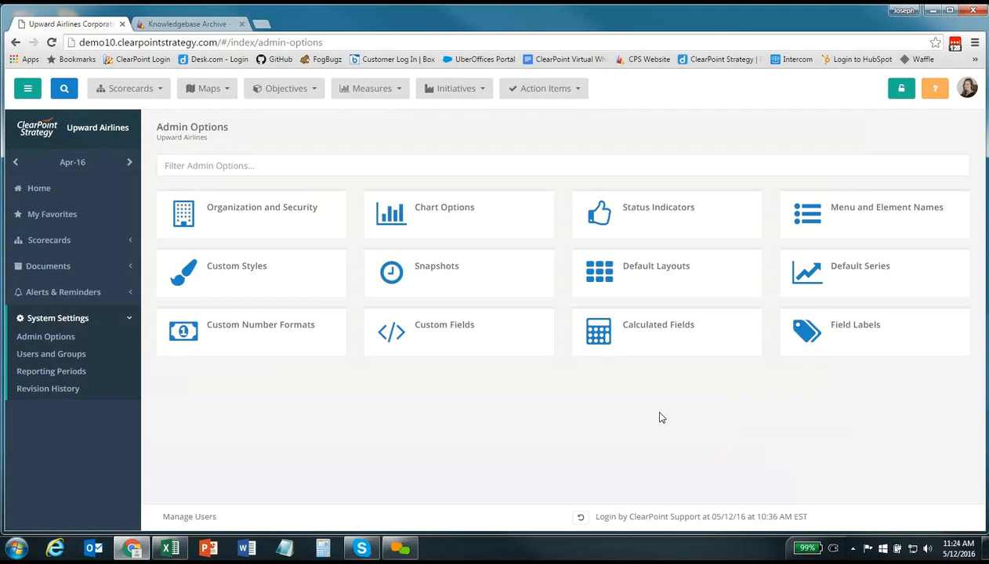
In Menu and Element Names, set Measure's name to KPI, plural and menu label to KPIs, and save
click(894, 228)
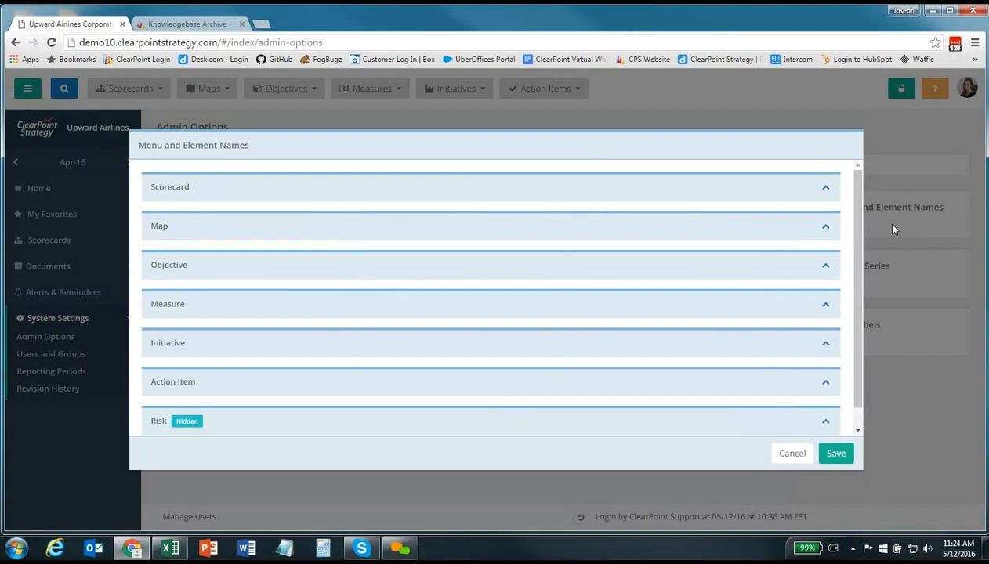
click(825, 305)
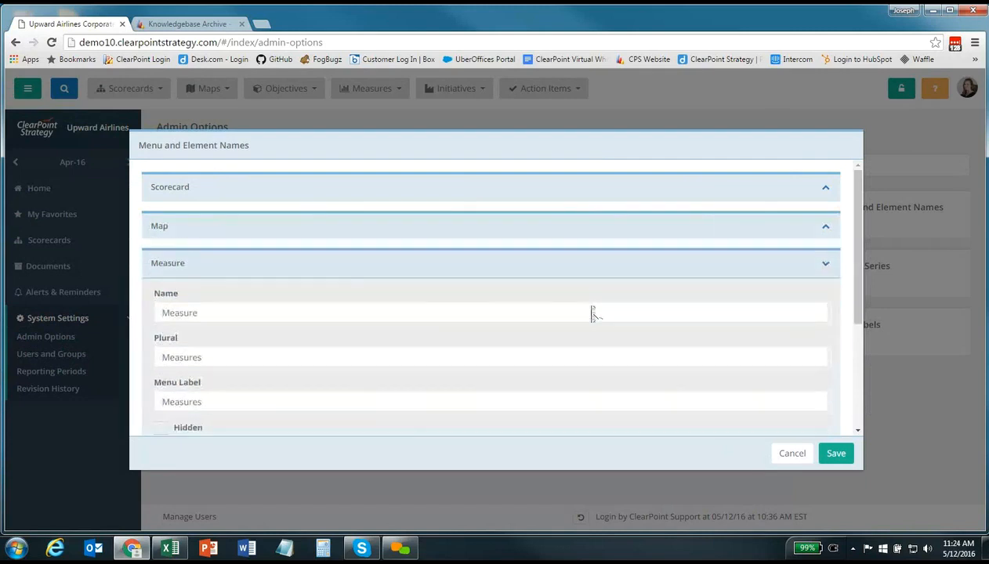
scroll(593, 313, down, 1)
drag(207, 292, 82, 298)
text(K)
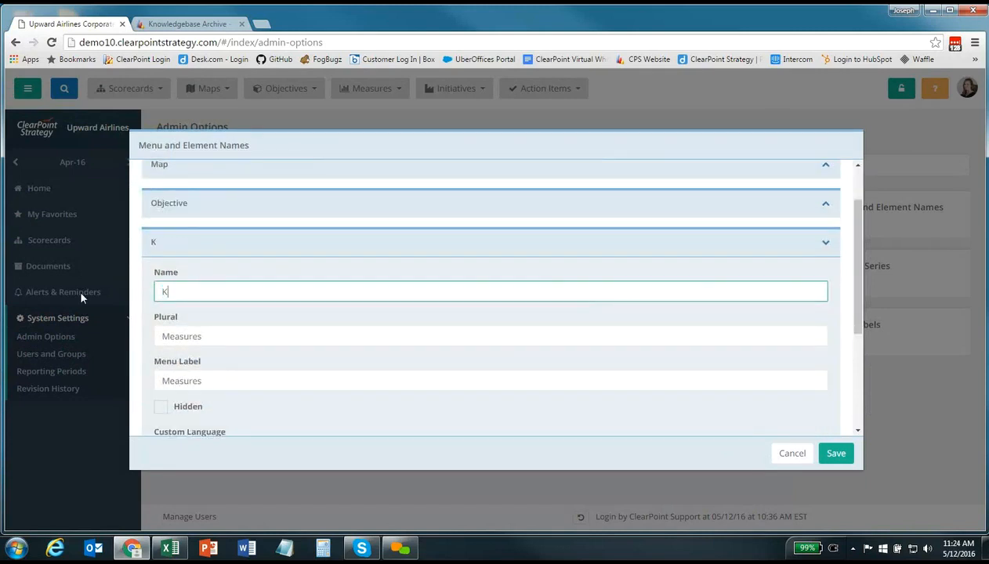
text(PI)
drag(204, 334, 97, 333)
text(KPIs)
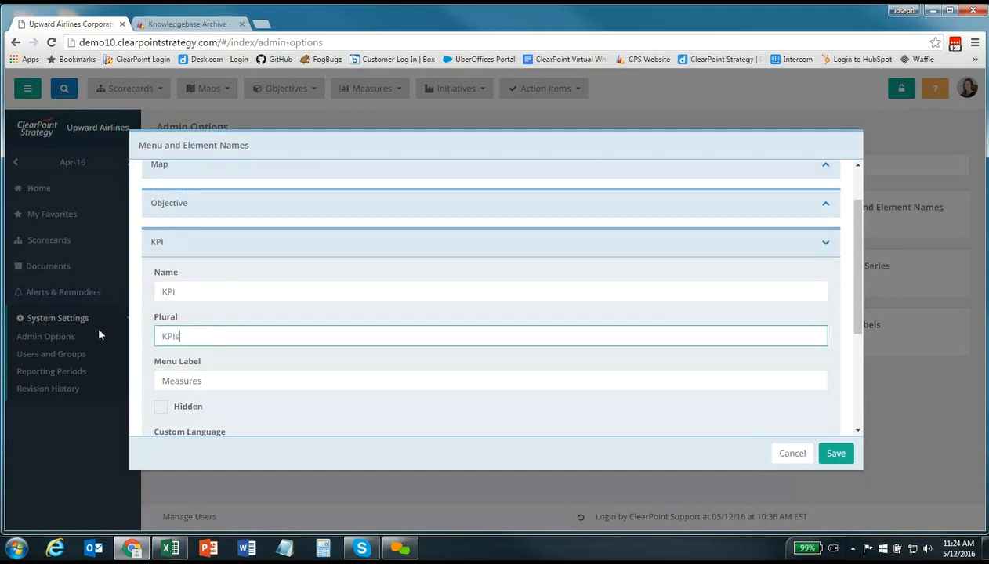
drag(194, 380, 157, 376)
text(KPIs)
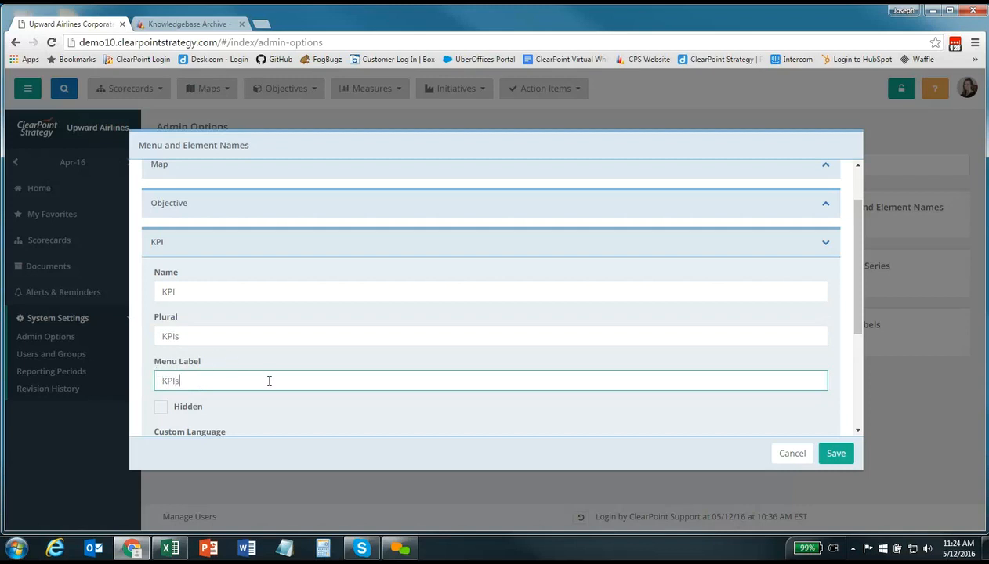
scroll(278, 391, down, 1)
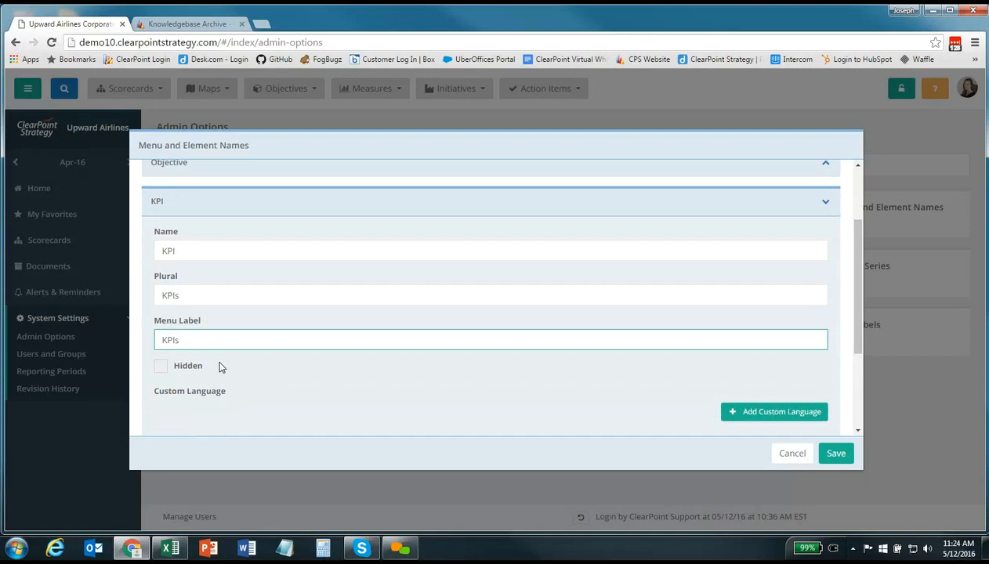
click(824, 202)
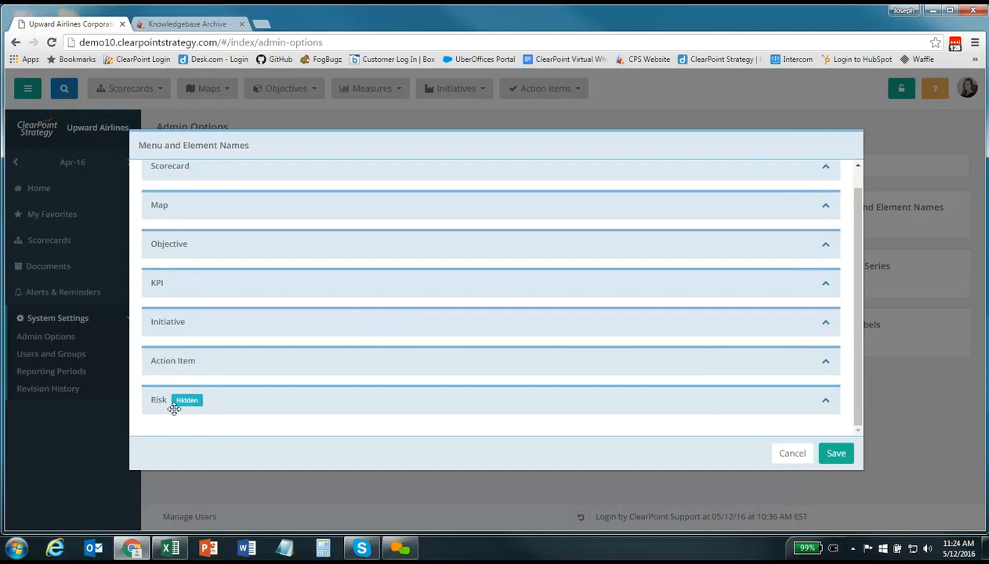
click(837, 454)
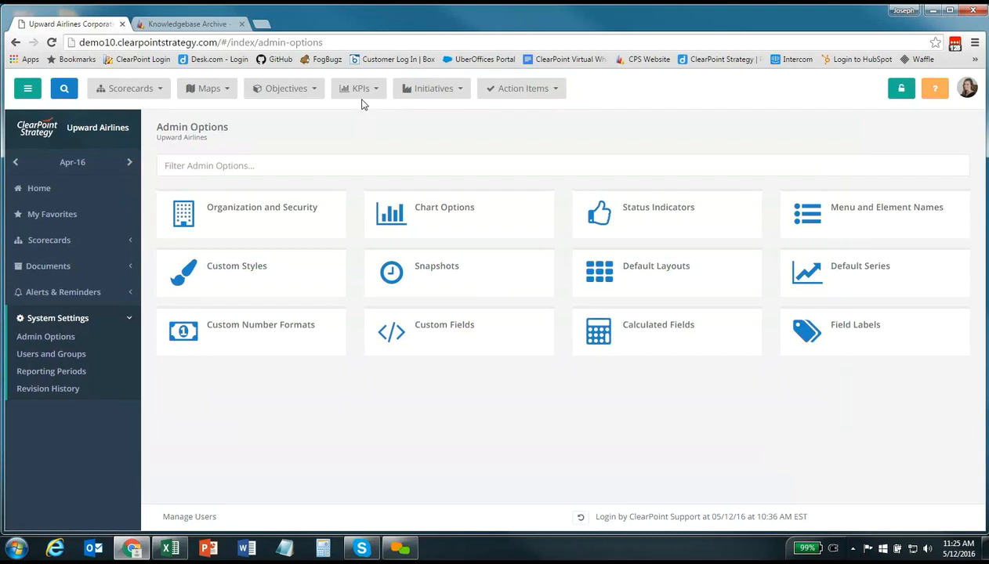
click(704, 224)
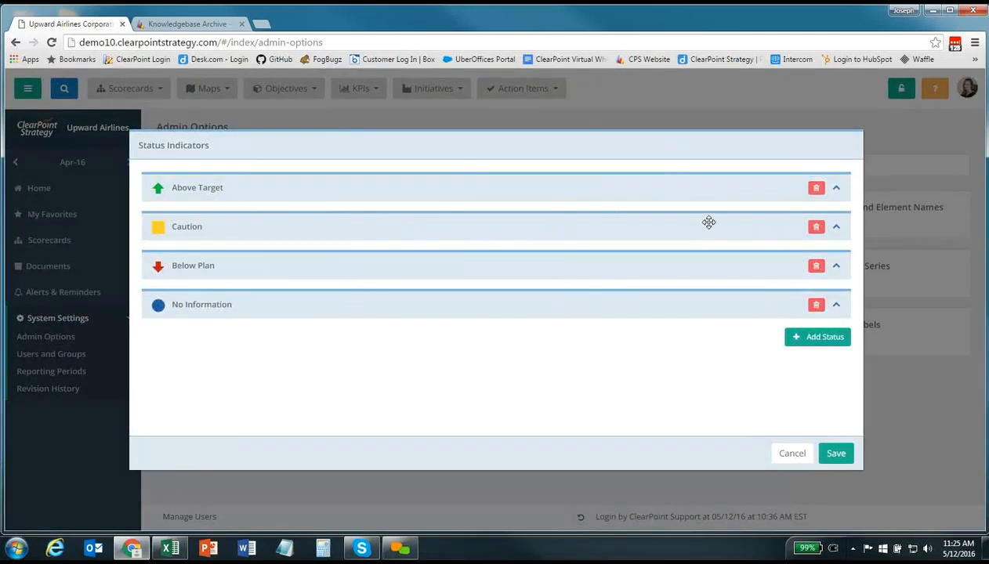
click(838, 187)
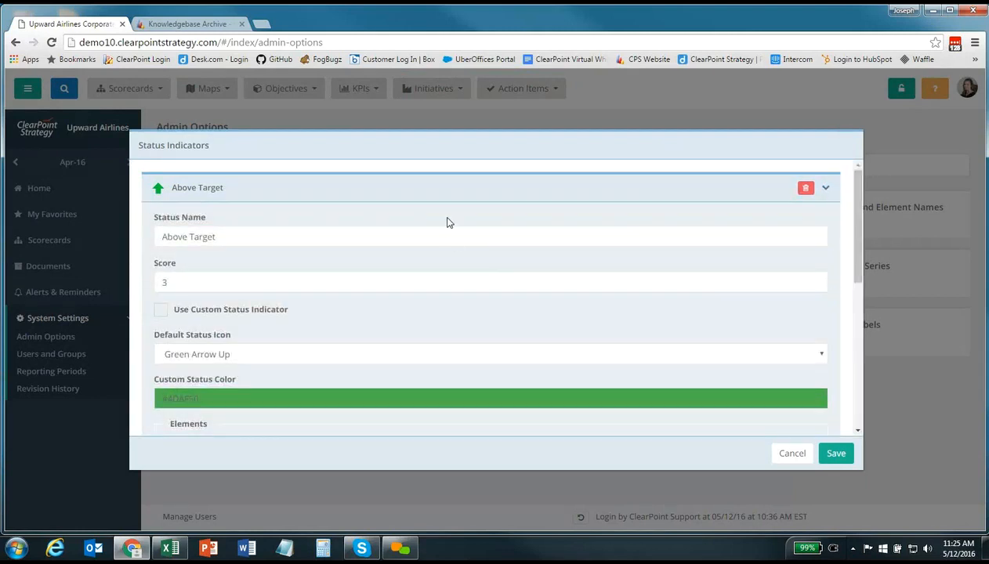
scroll(448, 218, down, 1)
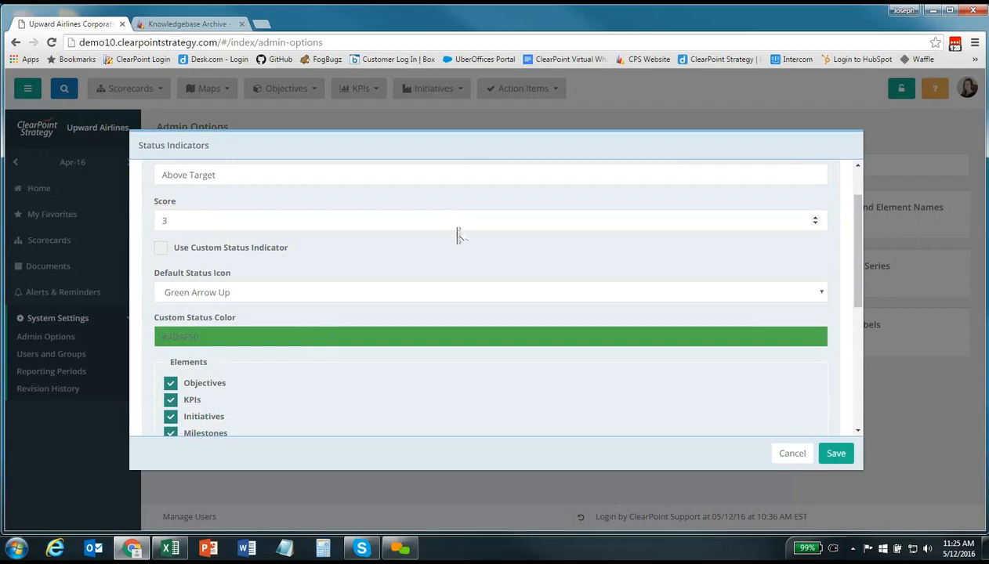
scroll(458, 229, up, 2)
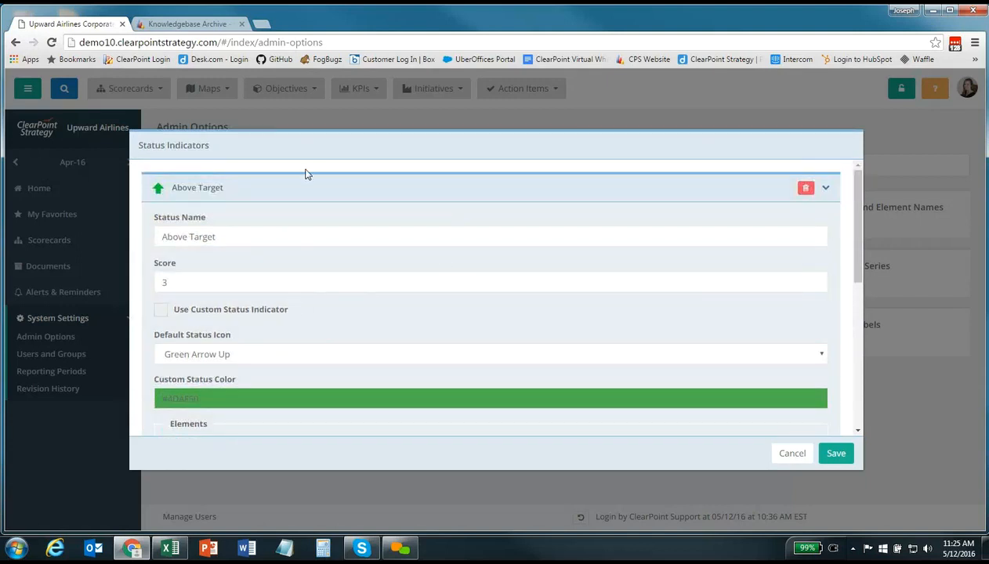
click(825, 189)
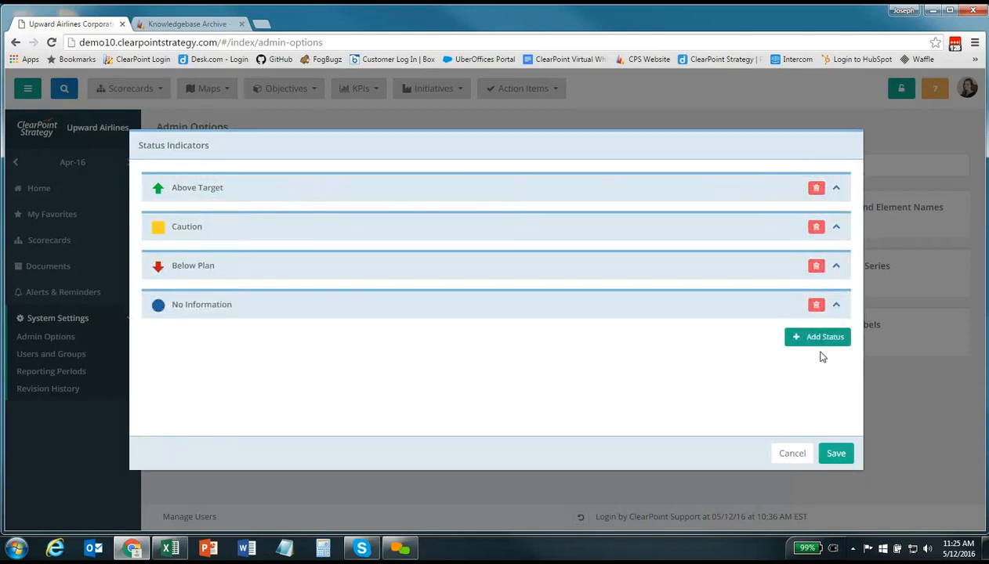
click(791, 454)
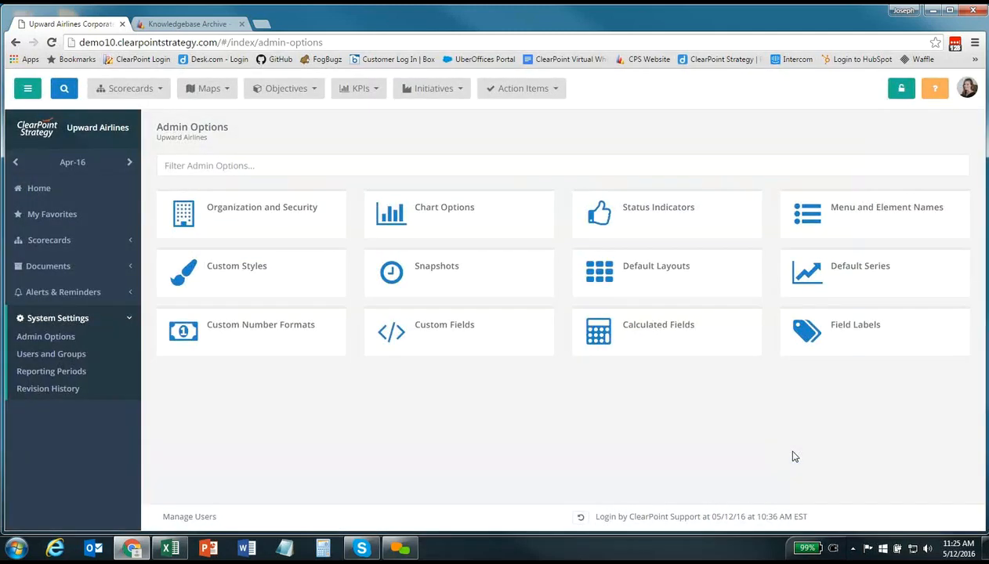
click(287, 278)
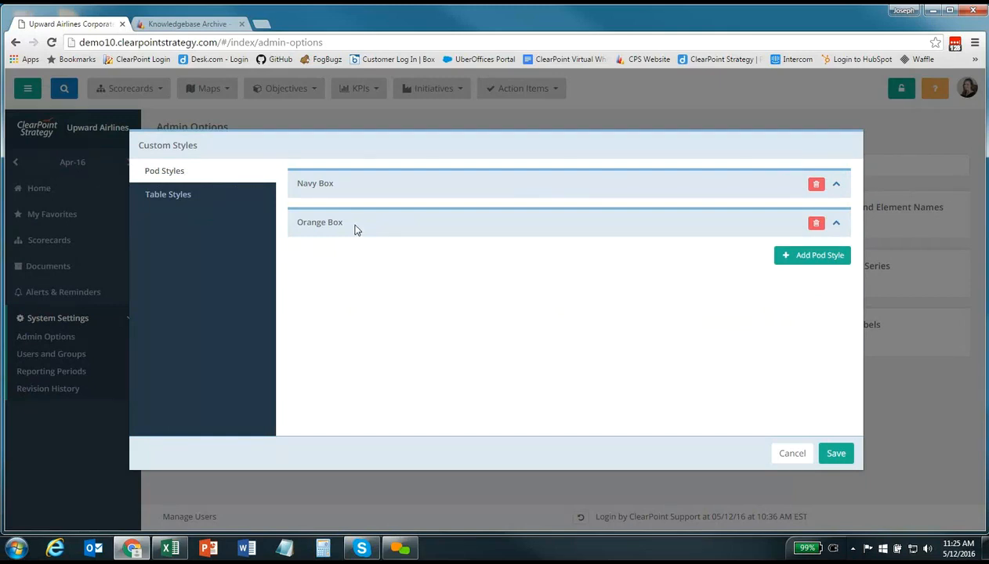
click(835, 224)
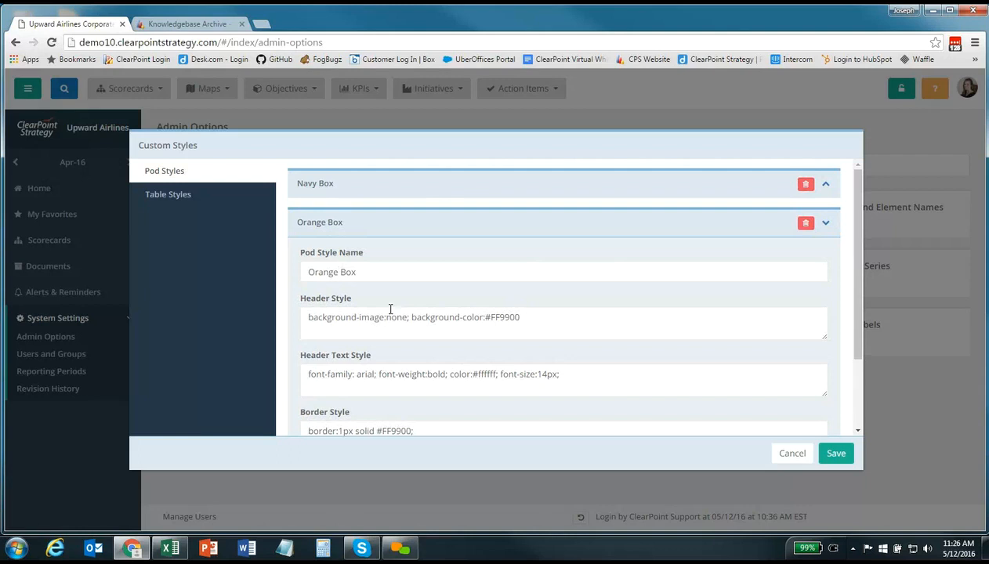
scroll(369, 302, down, 2)
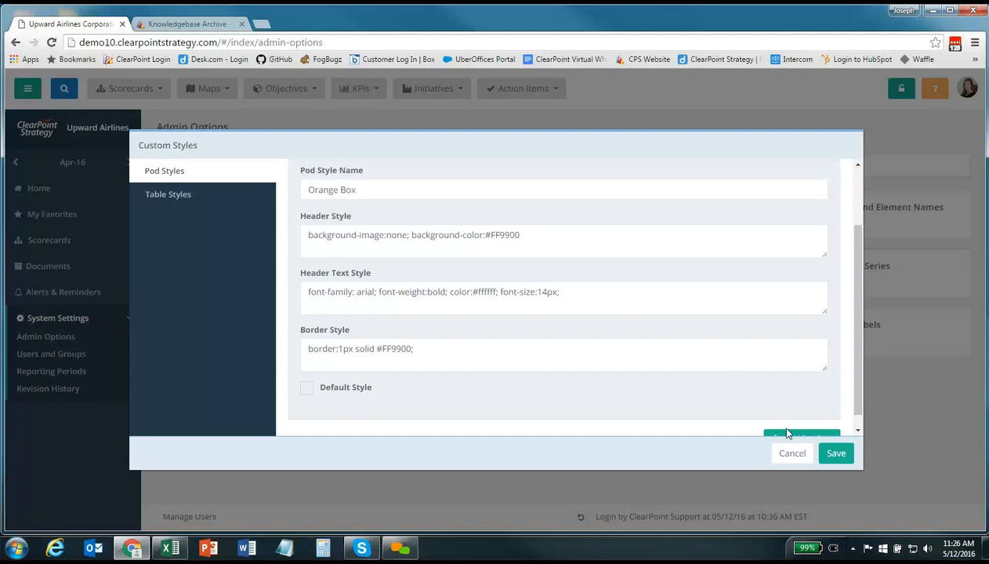
click(786, 454)
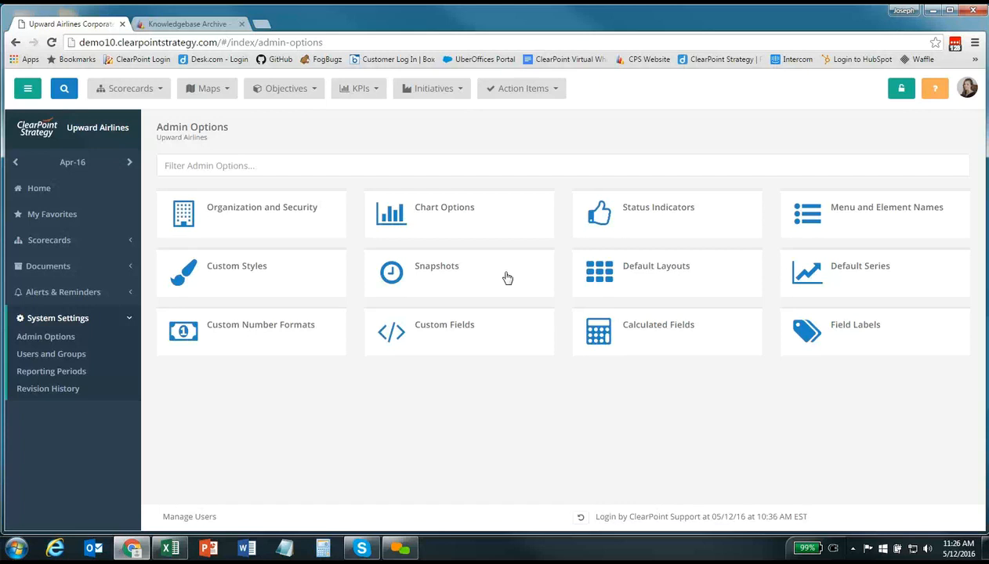
Open the Custom Fields dialog from the Admin Options page
click(423, 346)
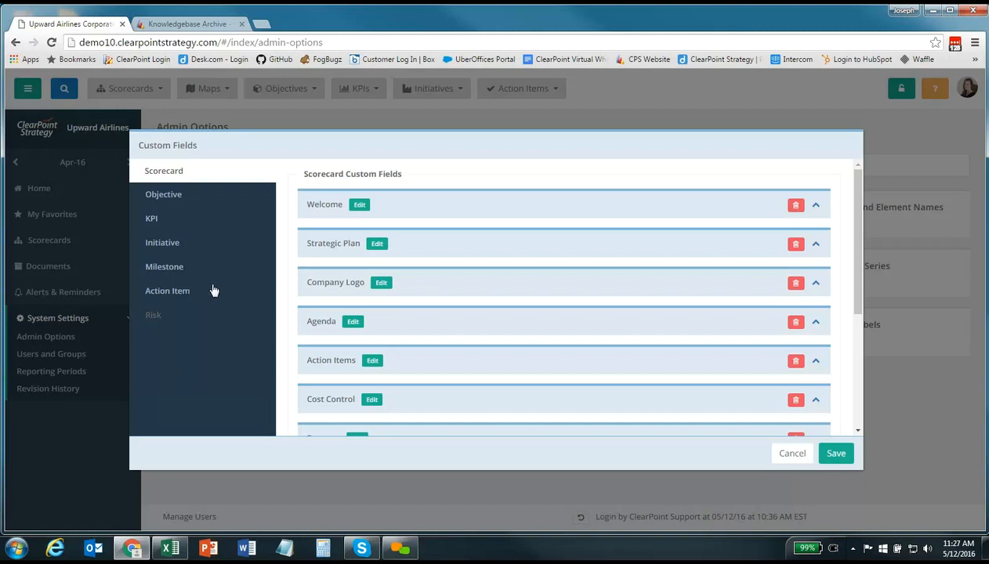
Switch to the KPI tab and scroll down to the KPI custom fields
click(197, 223)
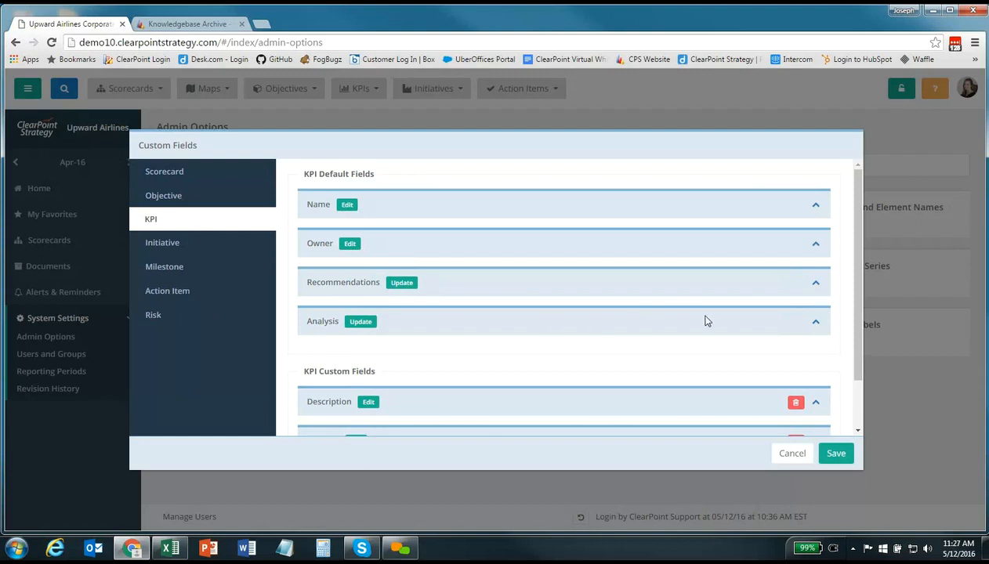
click(815, 323)
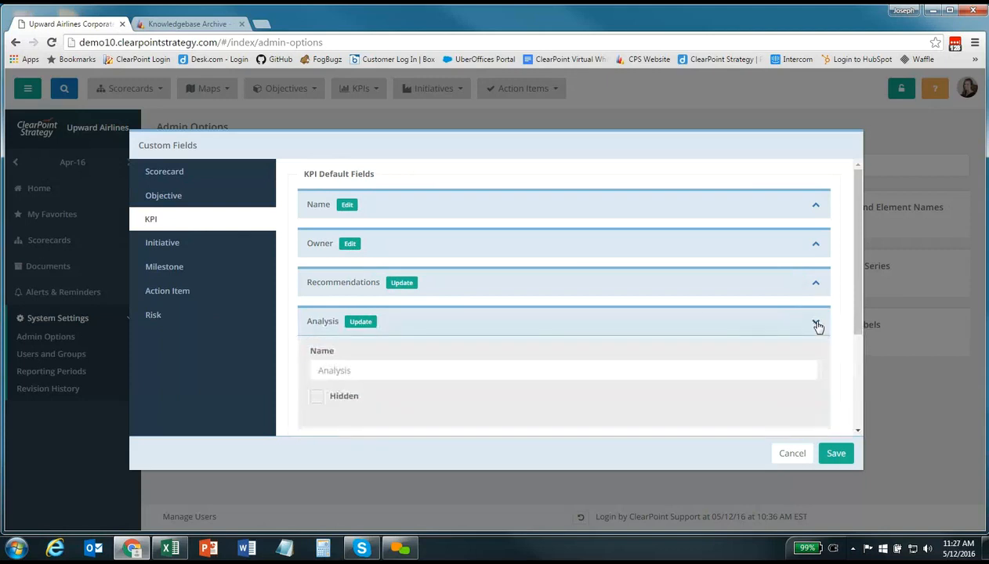
click(815, 328)
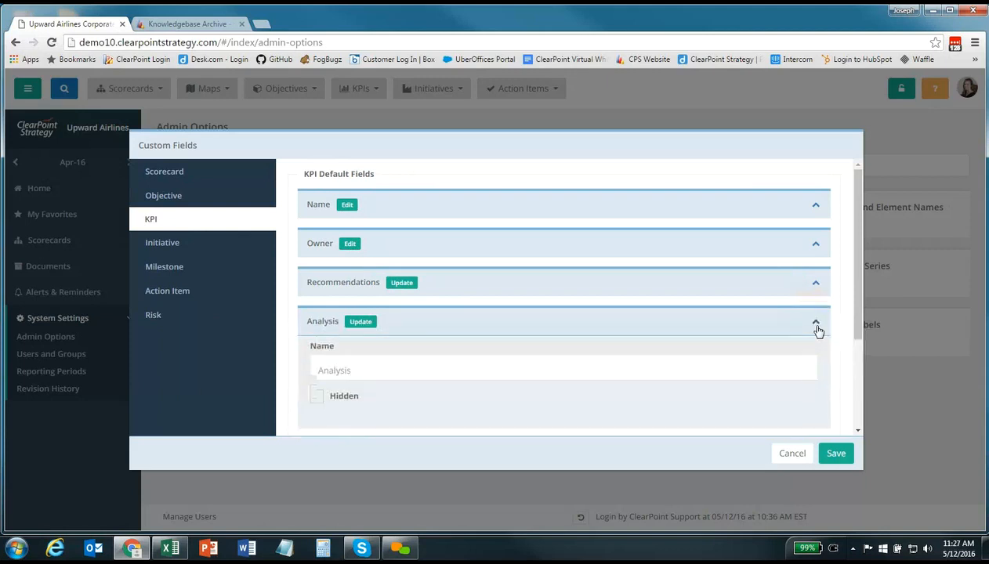
scroll(691, 321, down, 1)
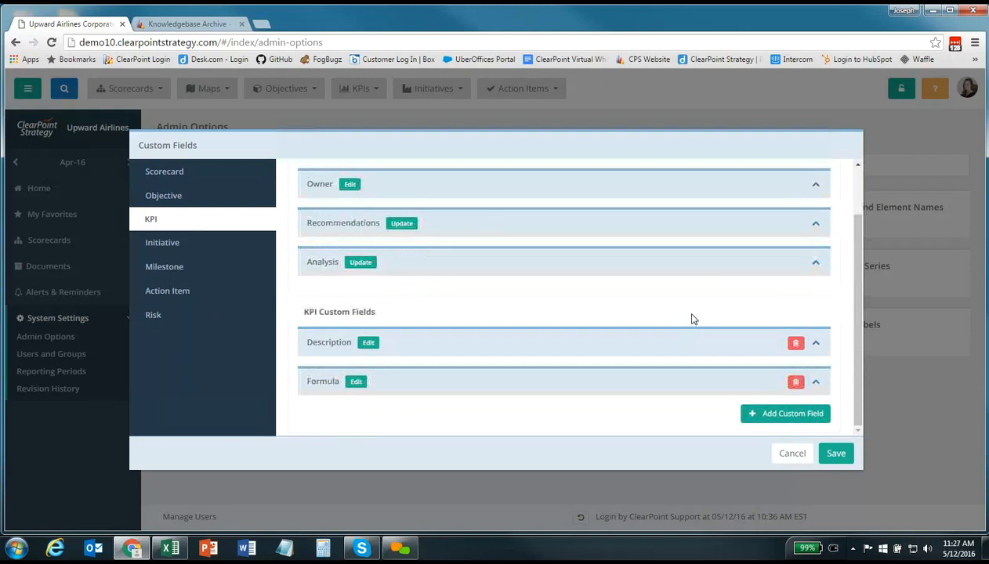
Add a KPI custom field 'Why we track this KPI' of type HTML Text and save
click(785, 415)
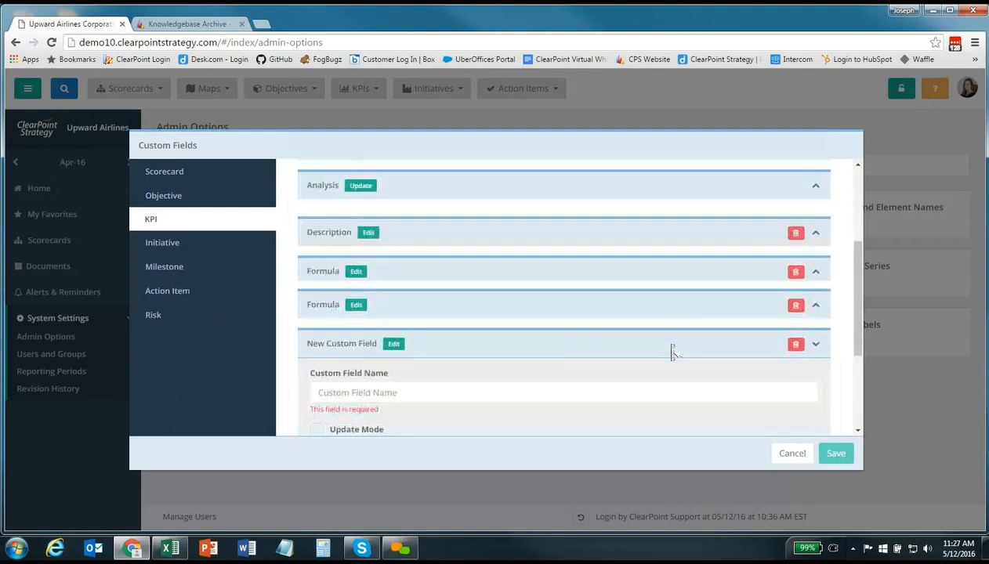
click(404, 285)
text(Wh)
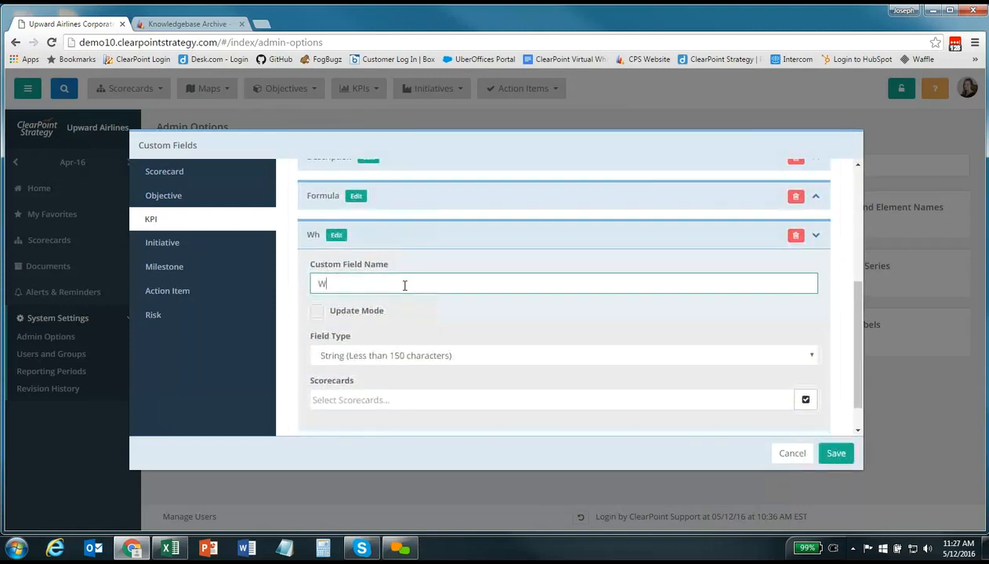
text(y we tra)
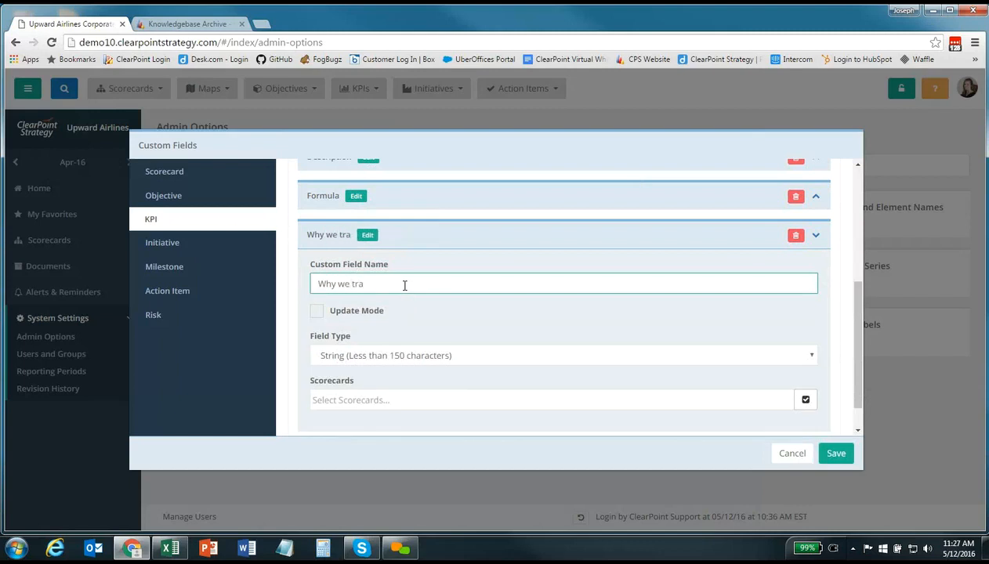
text(ck this KPI)
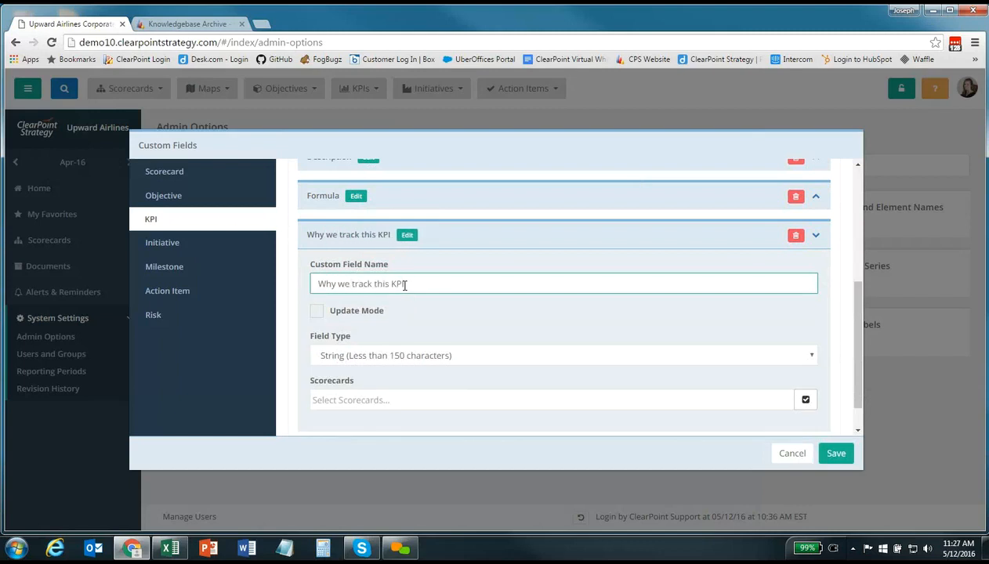
click(475, 358)
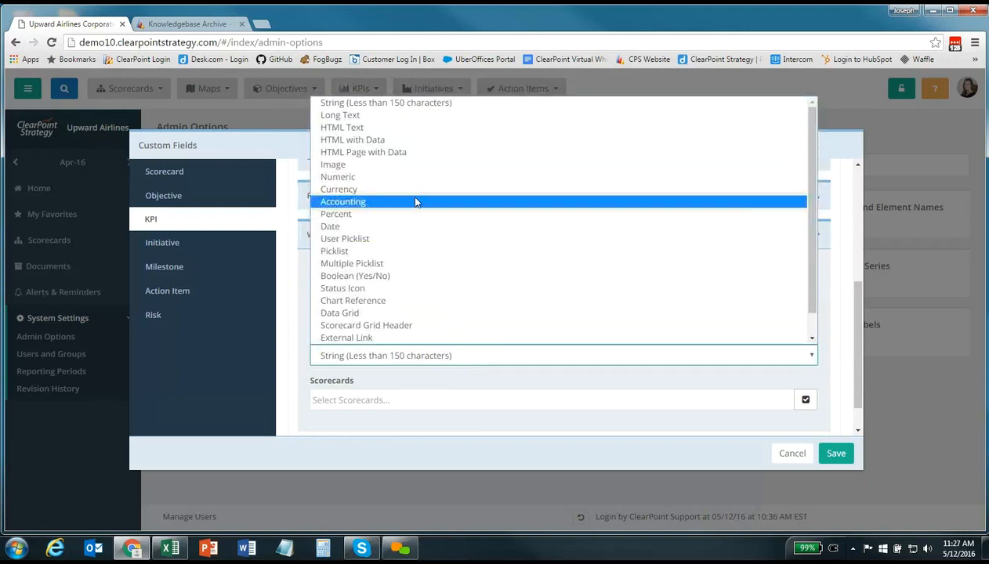
click(370, 130)
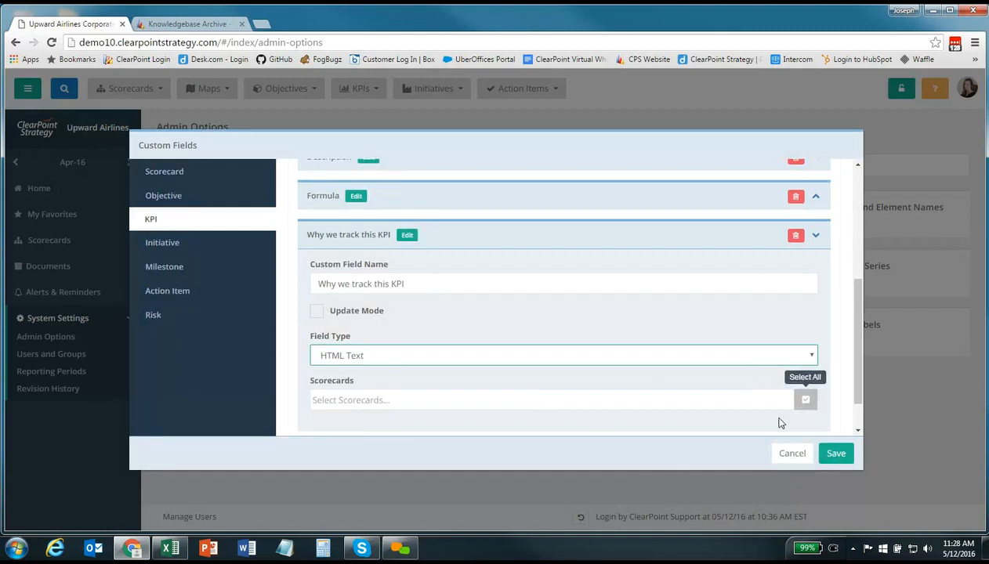
click(844, 460)
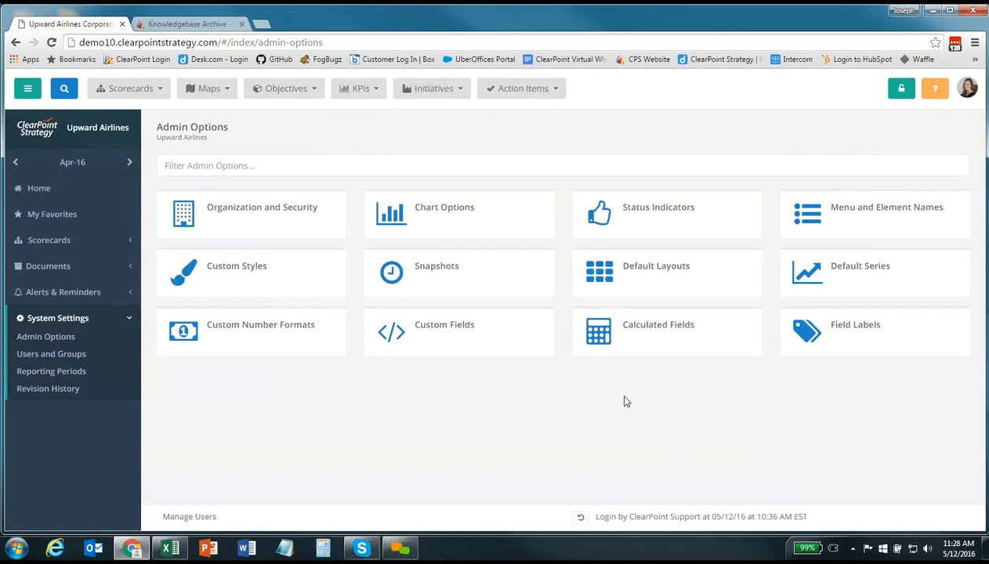
Add a new calculated field named 'Actual', keeping the data type as Default
click(710, 346)
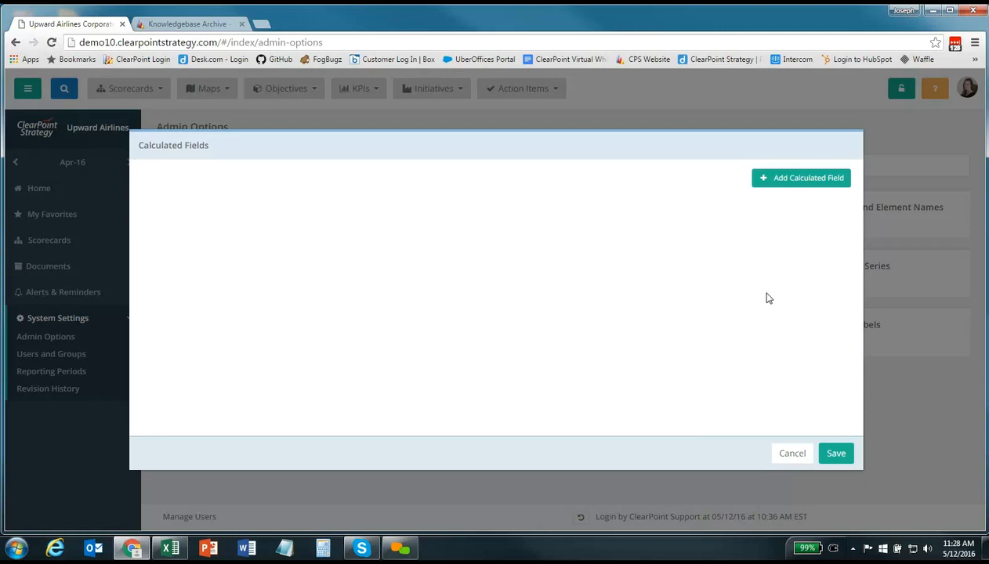
click(811, 185)
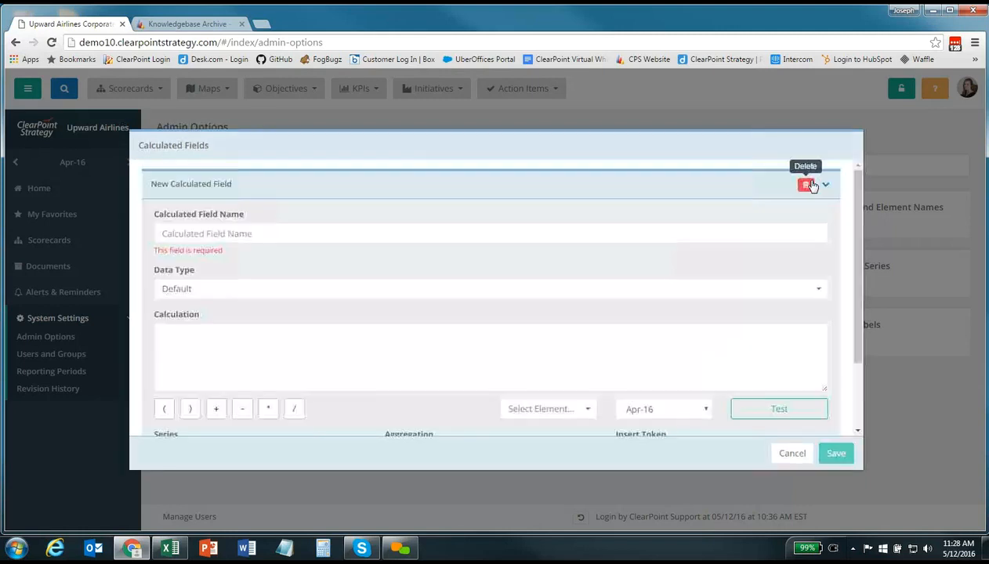
click(341, 234)
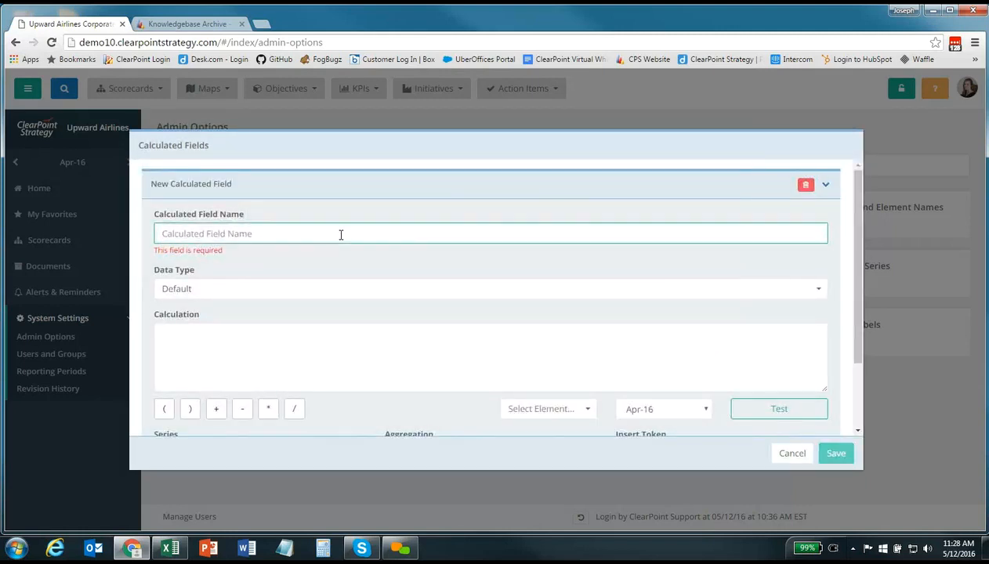
text(Actual)
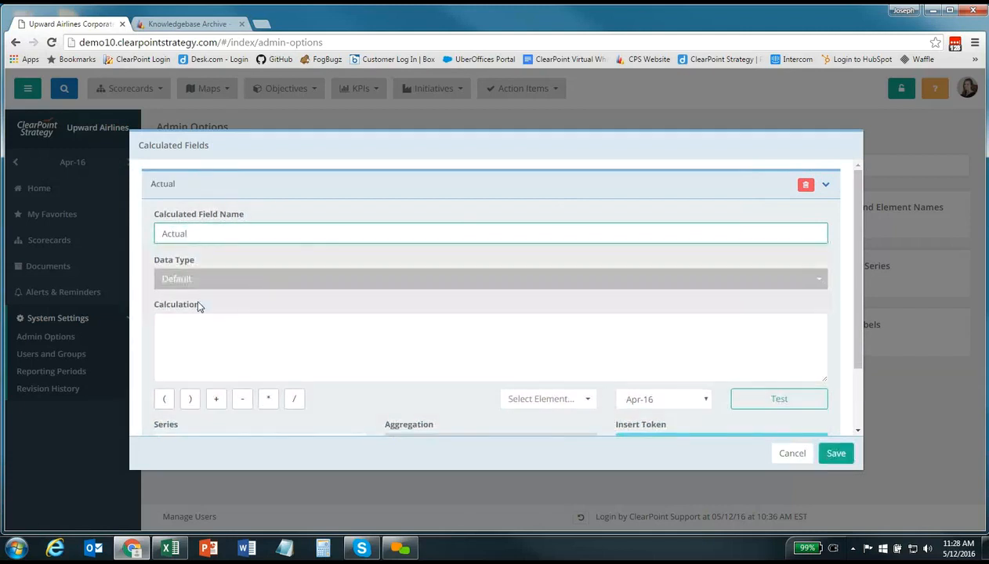
click(238, 288)
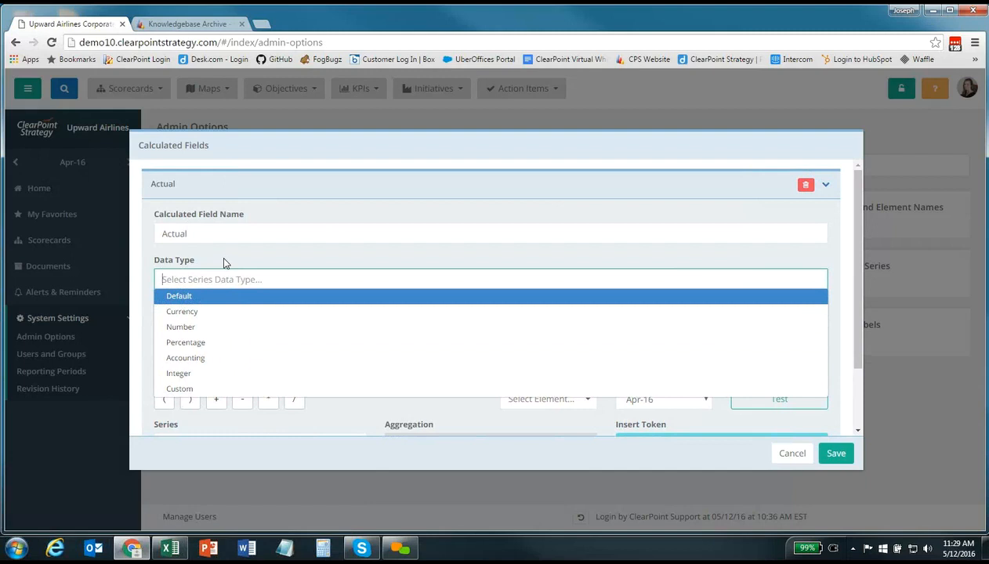
key(Return)
Set its calculation to [Actual][CurrentPeriod] using the Actual series and Current Period aggregation, then save
click(221, 339)
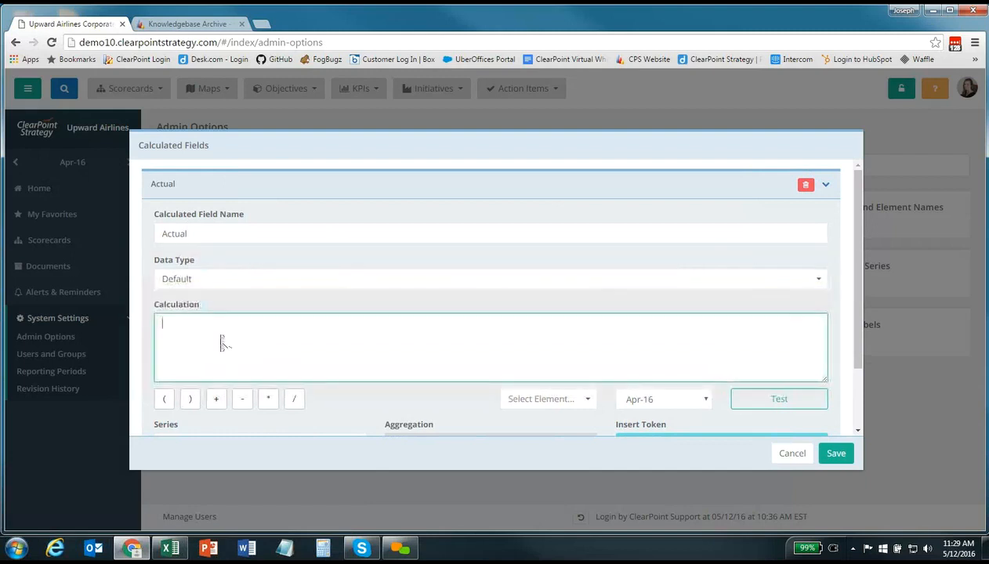
scroll(221, 338, down, 2)
click(217, 363)
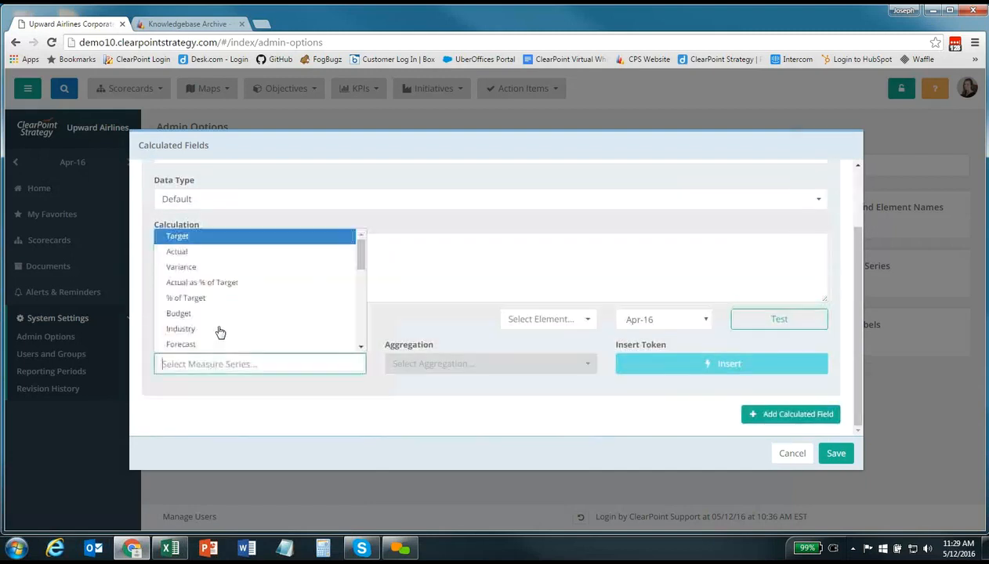
click(222, 254)
click(441, 363)
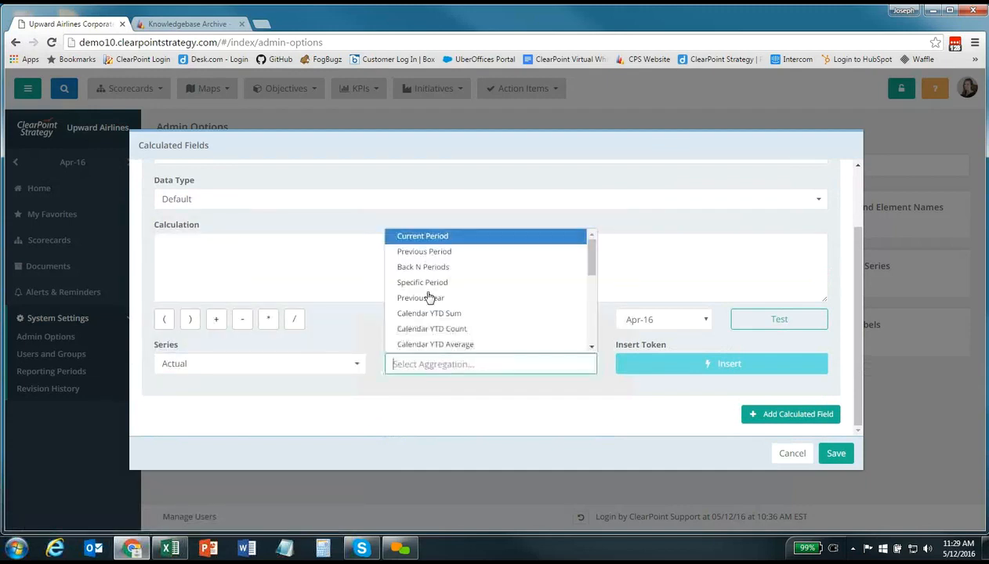
click(432, 244)
click(663, 370)
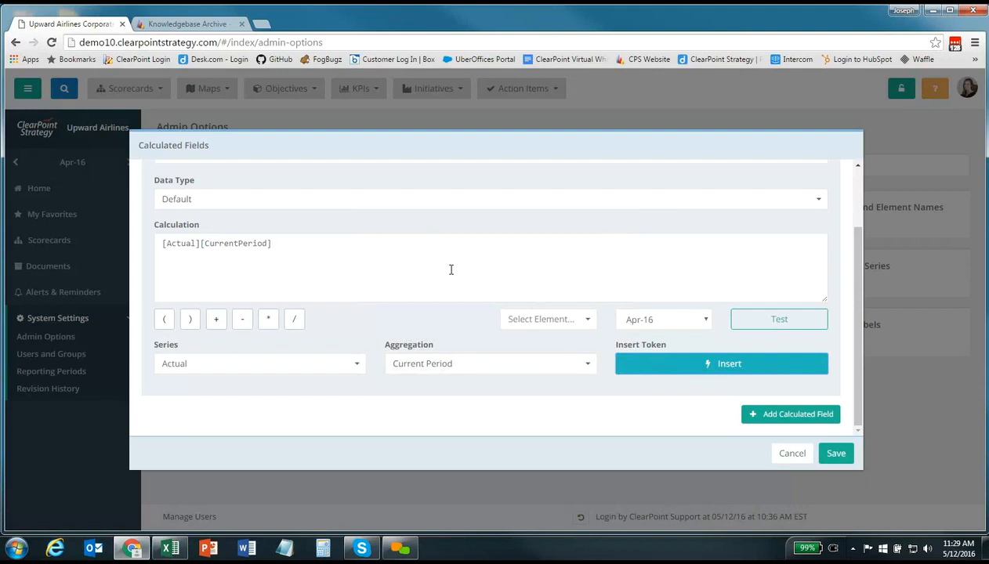
click(836, 454)
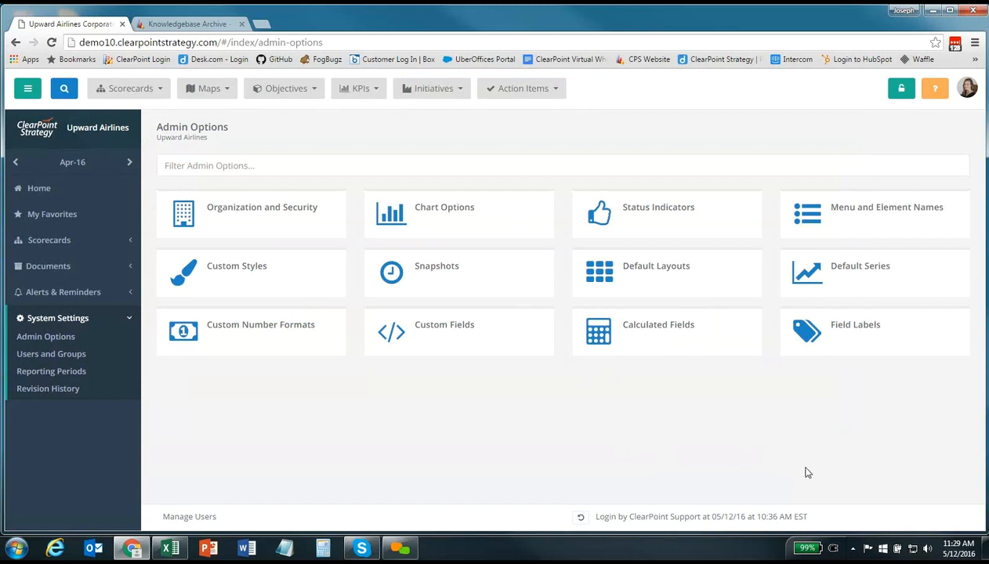
Add a new field label of type Locale for the Parent field
click(905, 348)
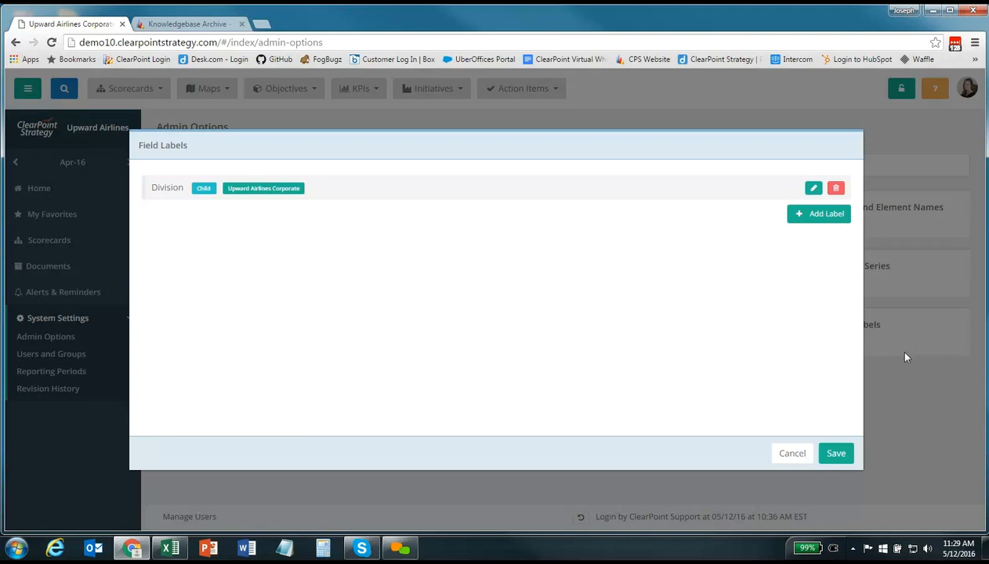
click(815, 217)
click(813, 219)
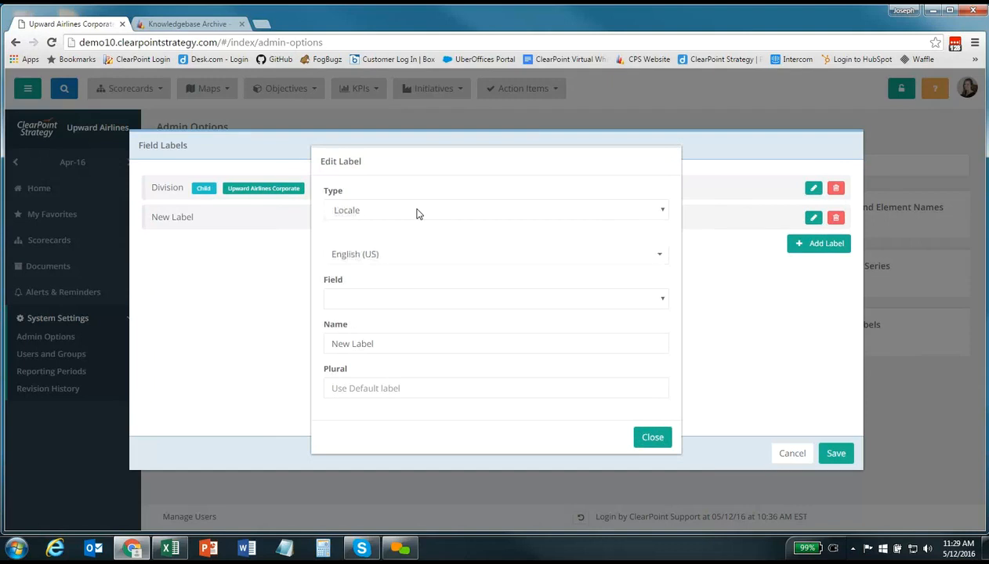
click(417, 211)
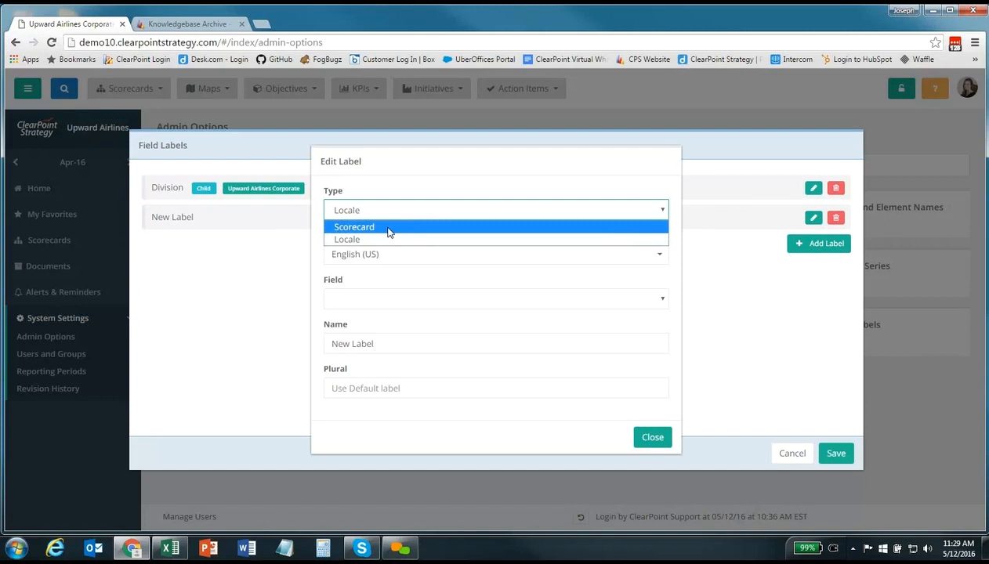
click(317, 252)
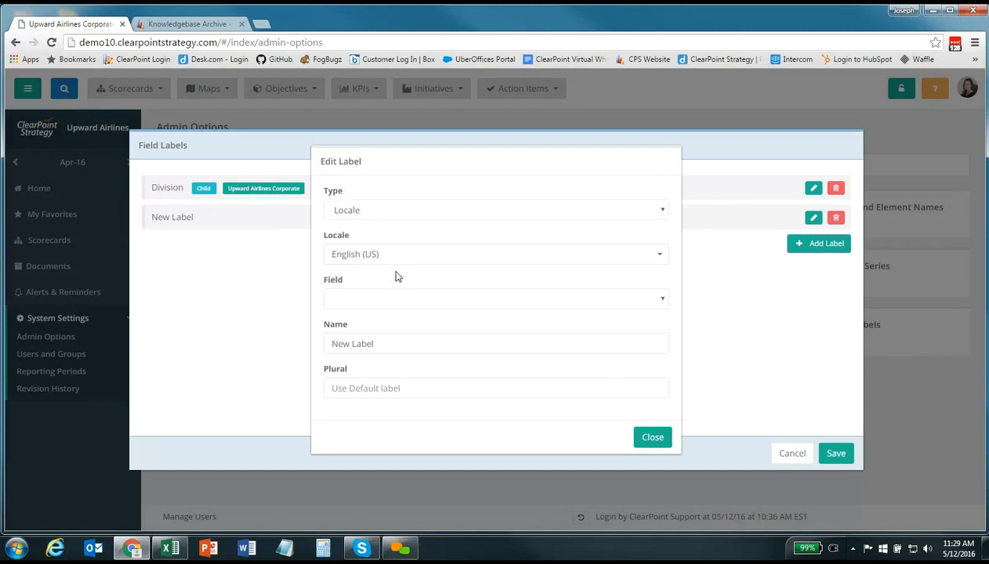
click(375, 302)
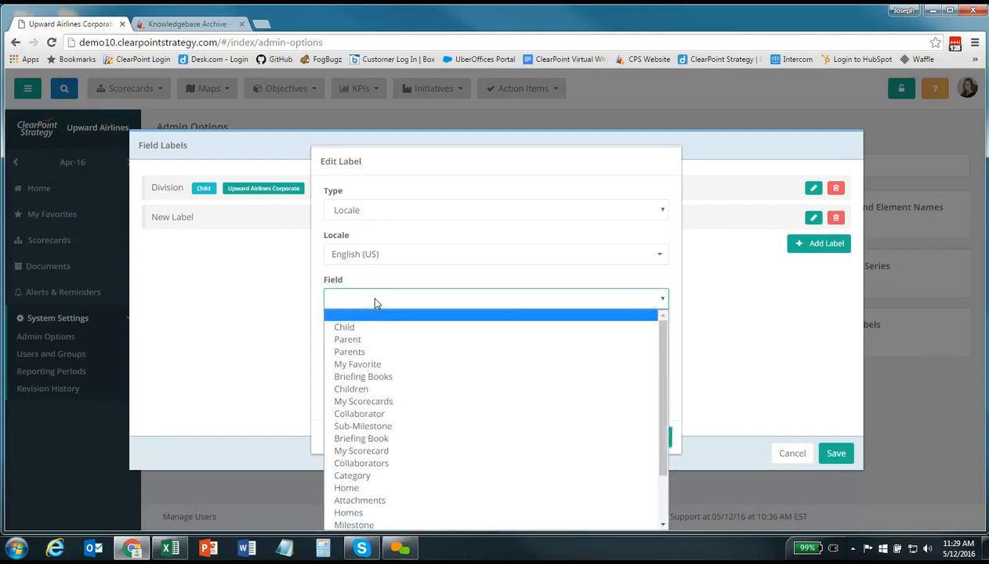
click(363, 345)
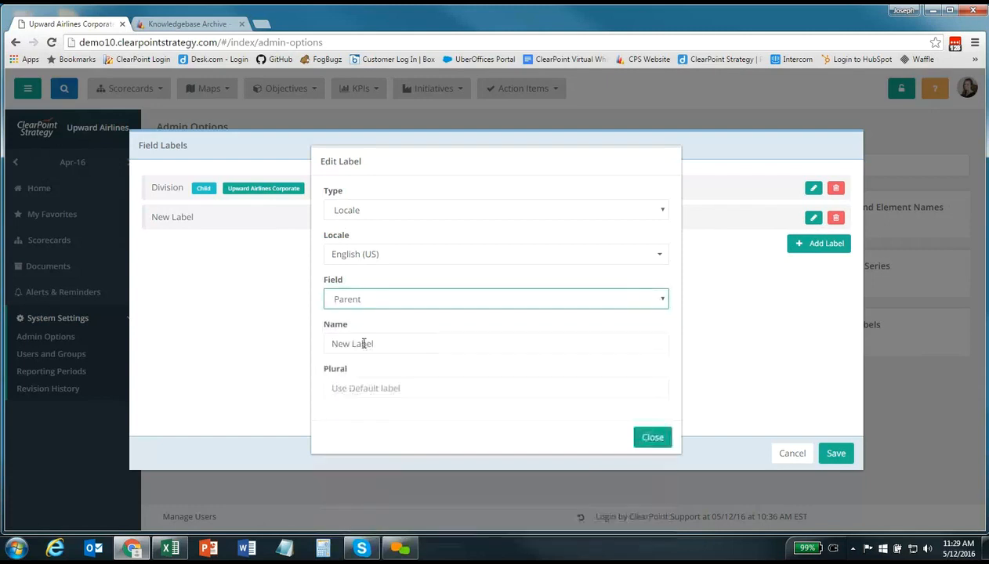
Name the label 'Department' with plural 'Departments' and save the field labels
drag(390, 345, 260, 345)
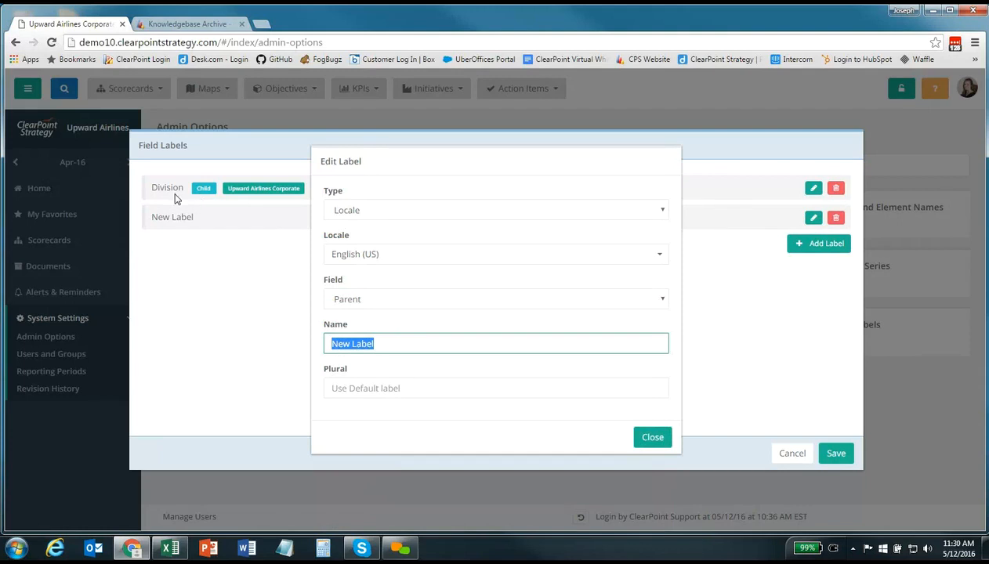
text(Department)
click(355, 388)
text(Departments)
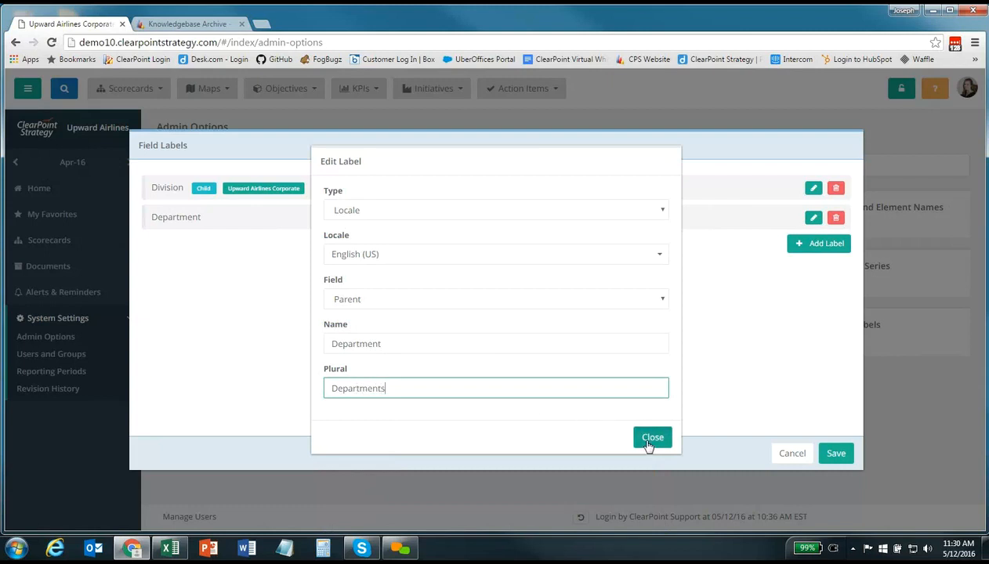
click(648, 443)
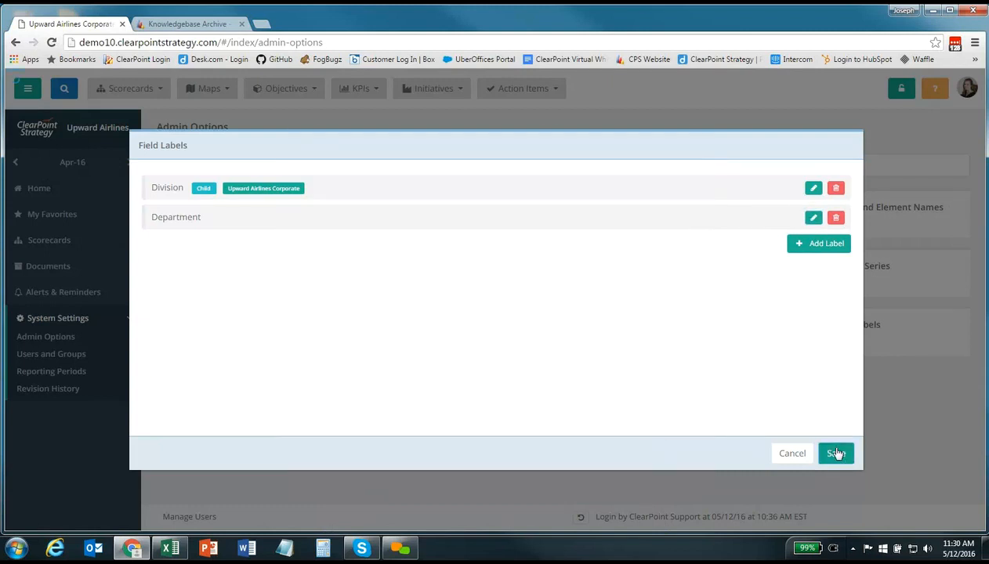
click(836, 453)
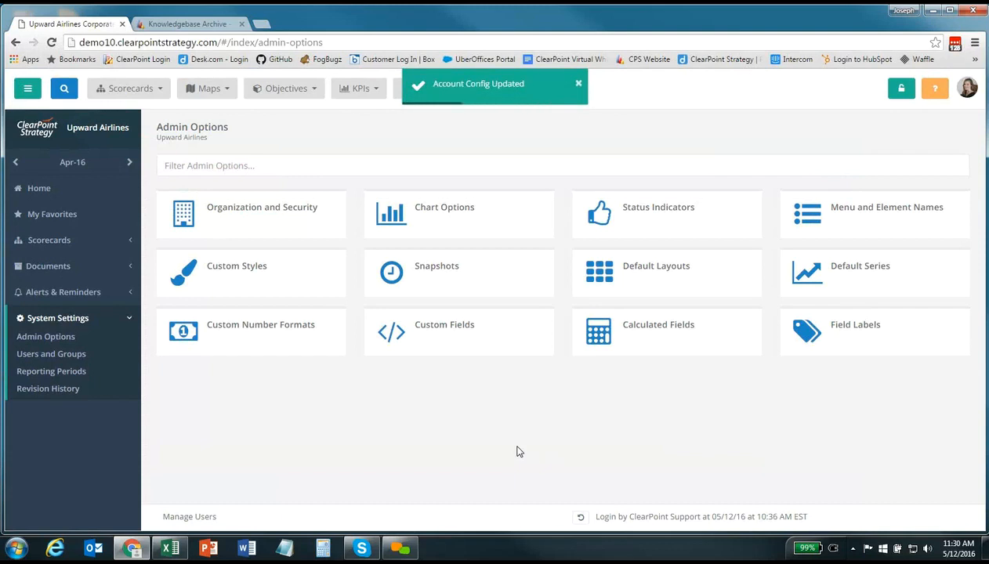
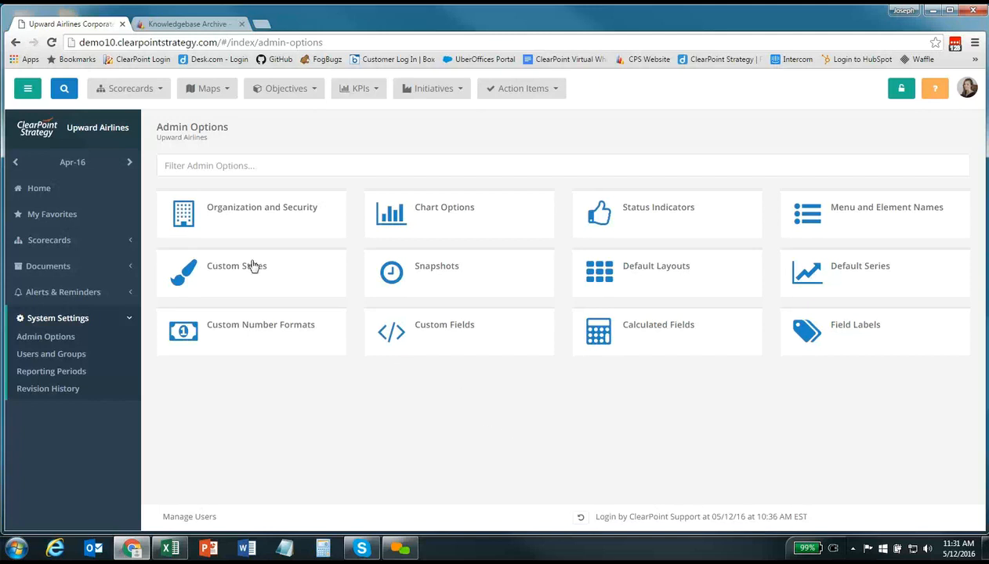
Switch the reporting period to Feb-16 and open the Revenue KPI page
click(77, 163)
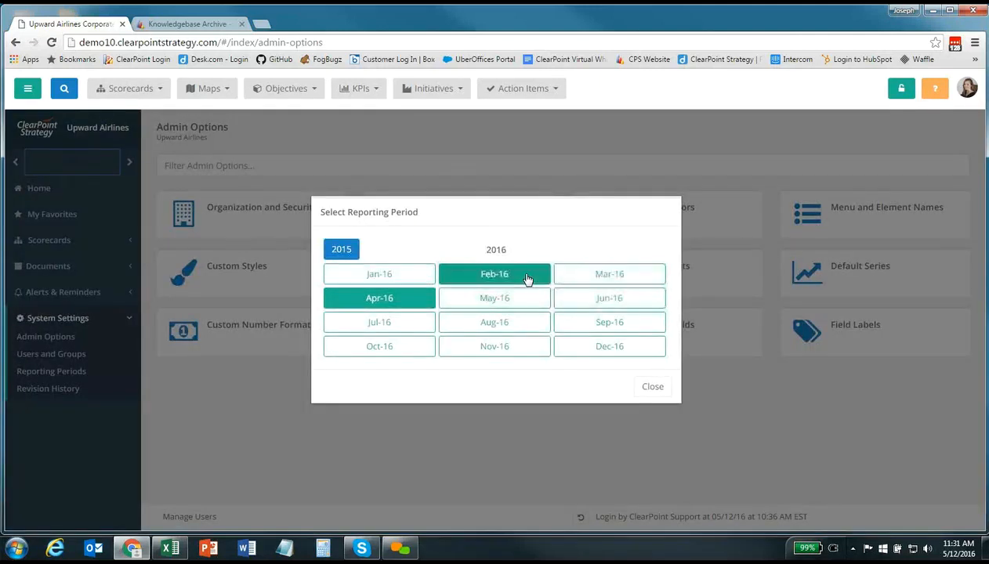
click(505, 275)
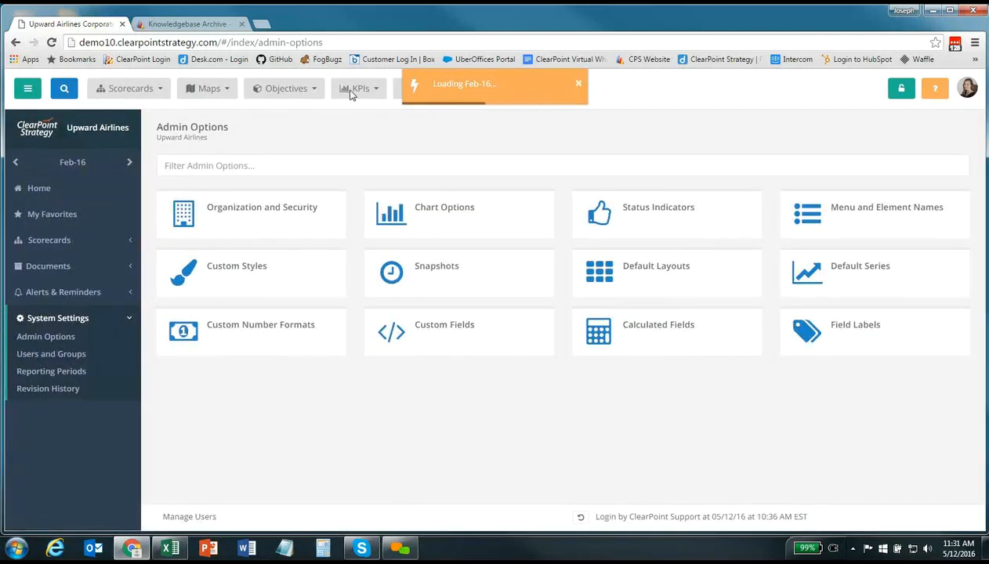
click(357, 91)
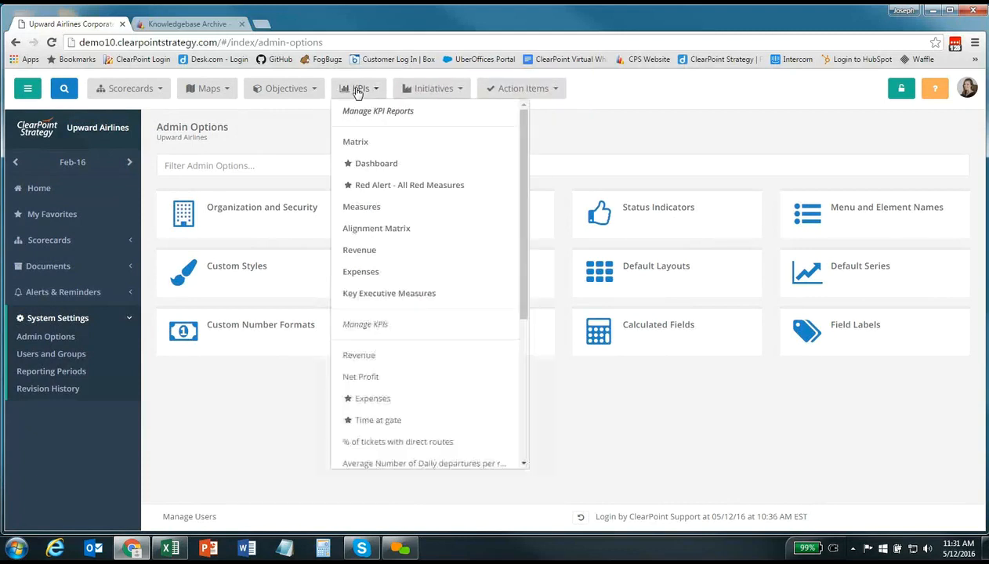
click(392, 357)
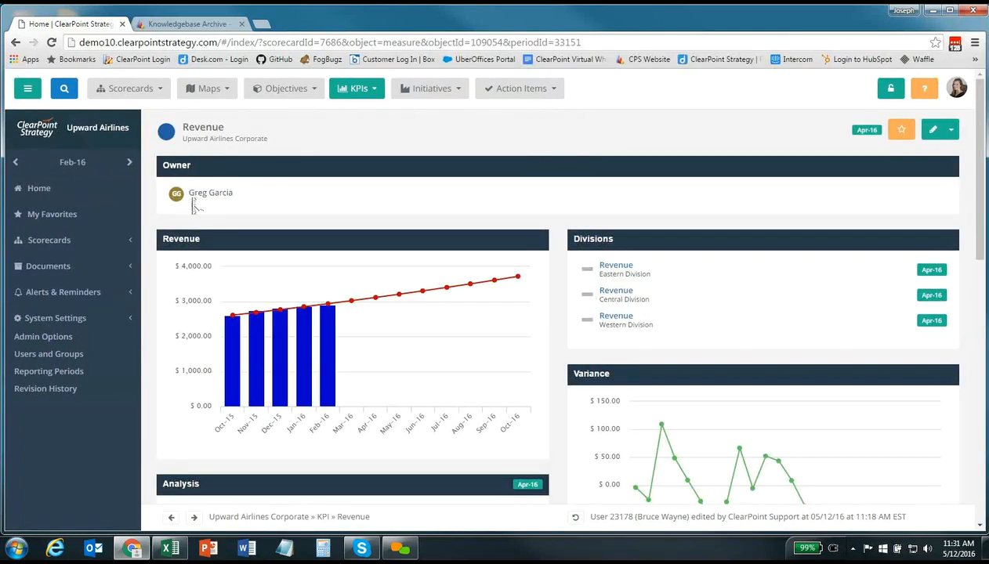
scroll(193, 199, down, 1)
scroll(193, 198, down, 1)
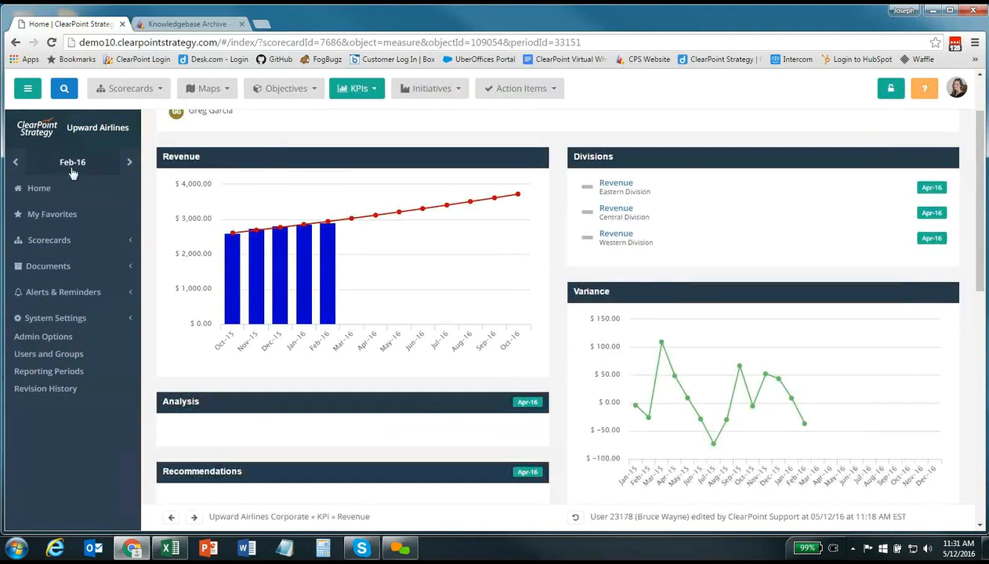
Step the period back to Jan-16, then forward to Mar-16, and check the empty Analysis
click(17, 164)
click(128, 163)
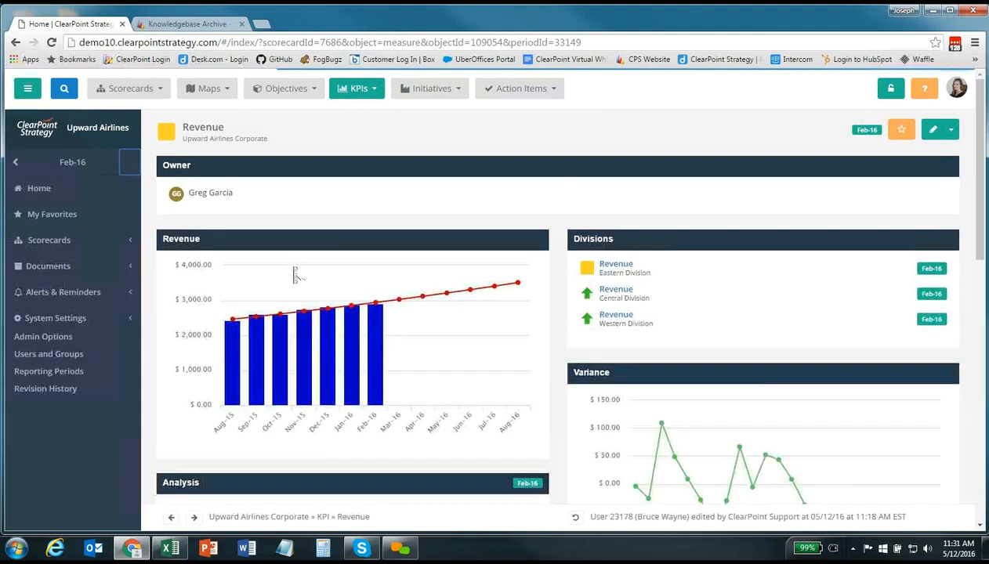
scroll(285, 275, down, 2)
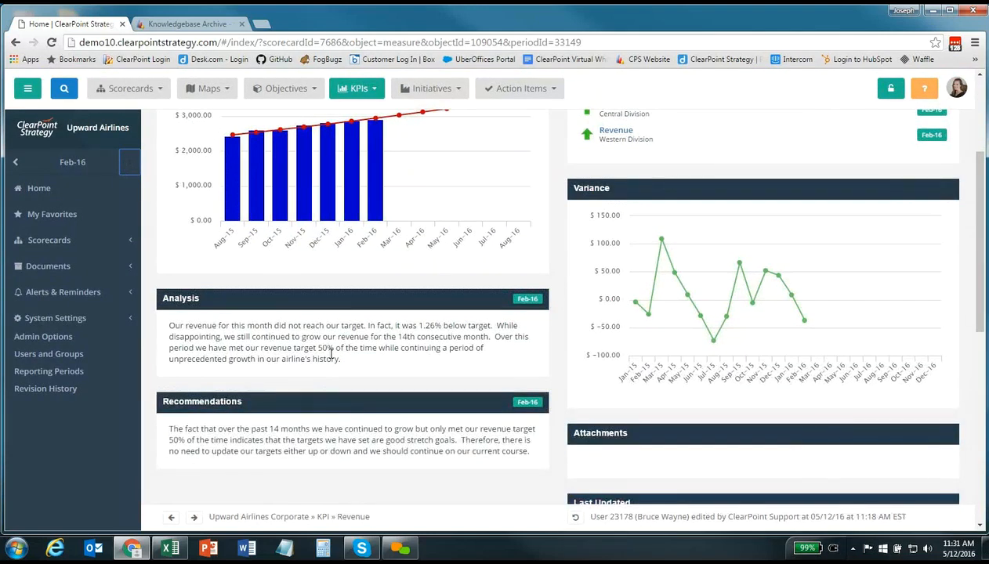
click(130, 164)
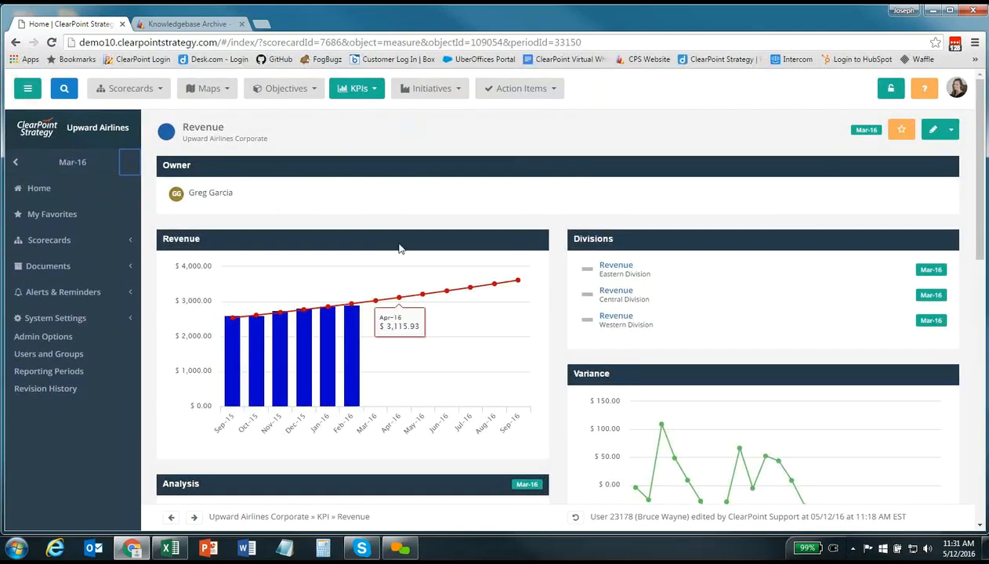
scroll(433, 286, down, 2)
scroll(433, 286, down, 1)
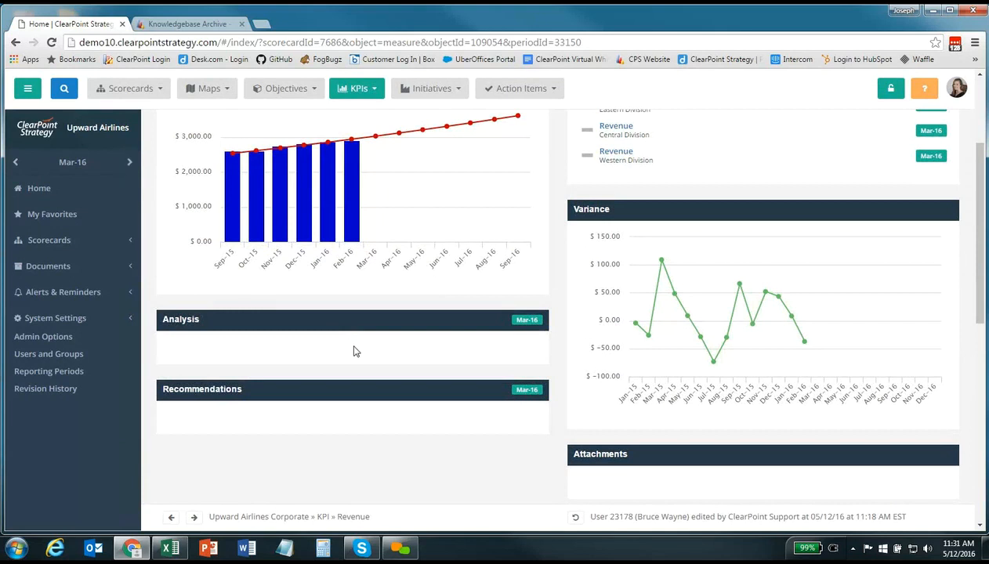
Copy Feb-16's Analysis forward into Mar-16, append 'Hooray!', and save it
click(353, 350)
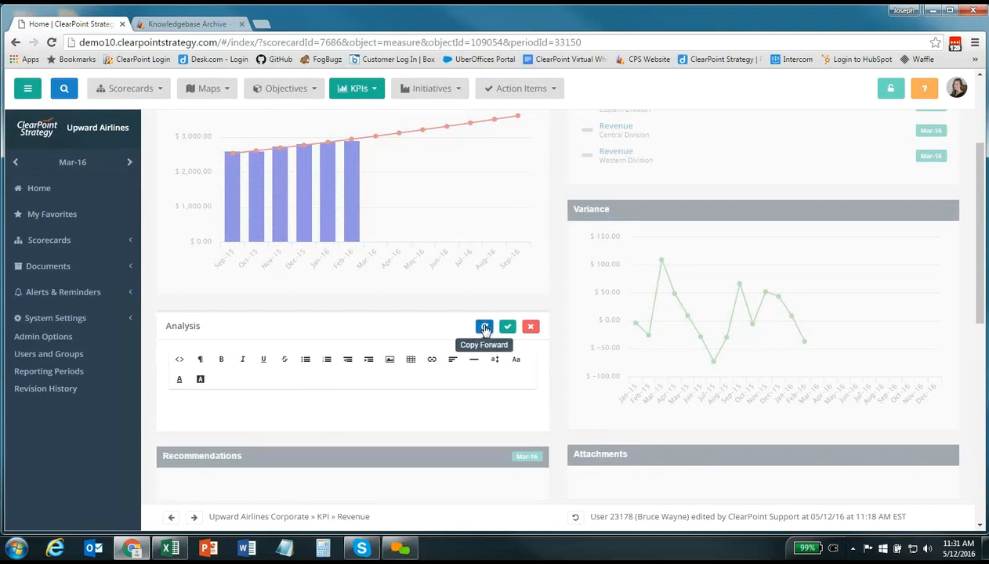
click(484, 329)
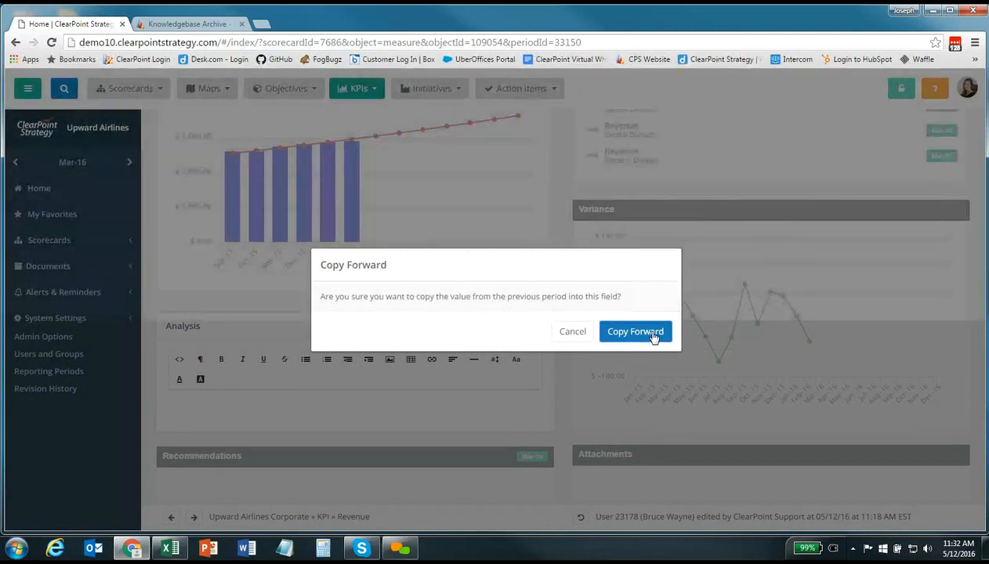
click(634, 331)
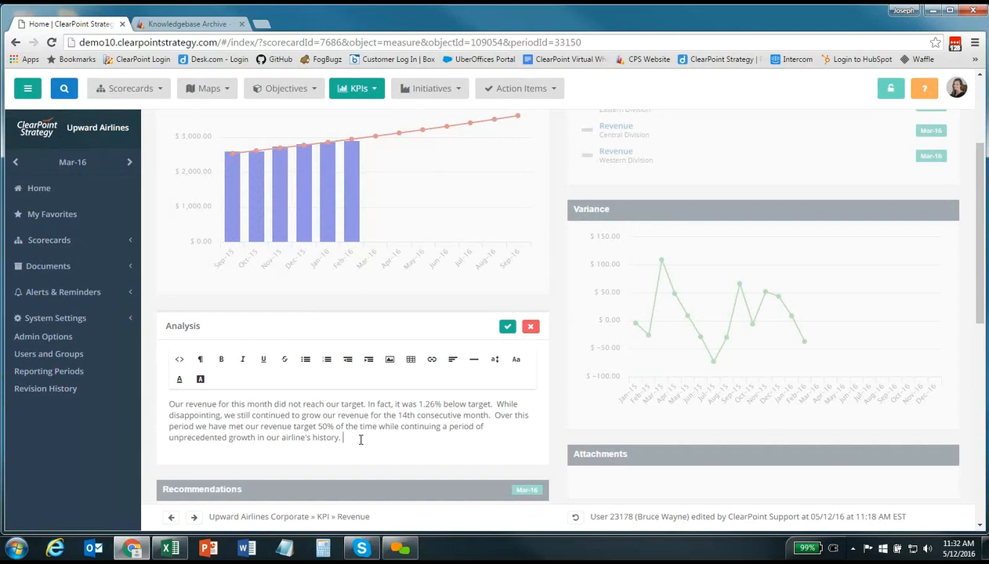
text(Hooray!)
click(507, 326)
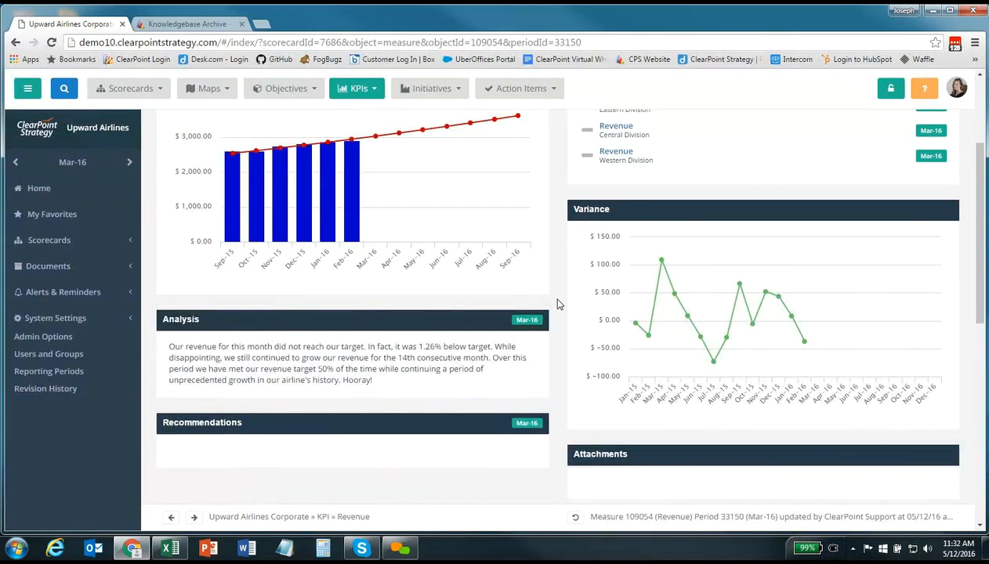
scroll(558, 306, up, 3)
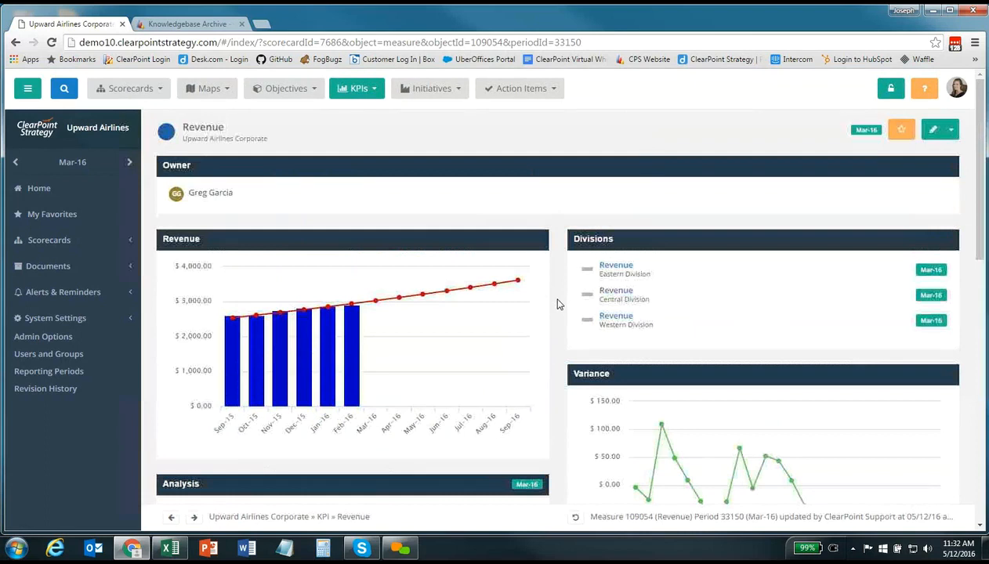
In the Revenue KPI edit window, try copying Recommendations forward, then cancel back to the detail page
click(933, 133)
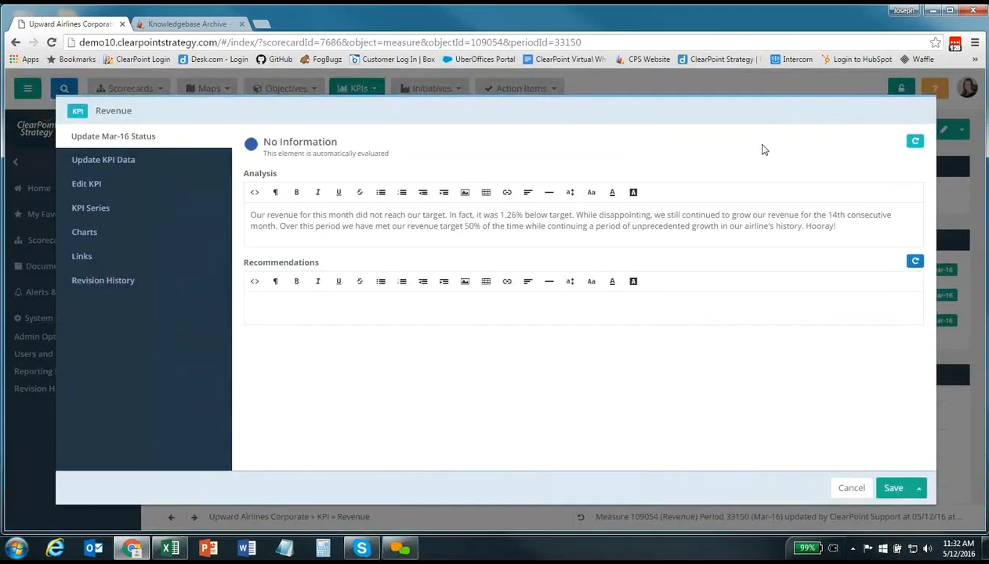
click(911, 265)
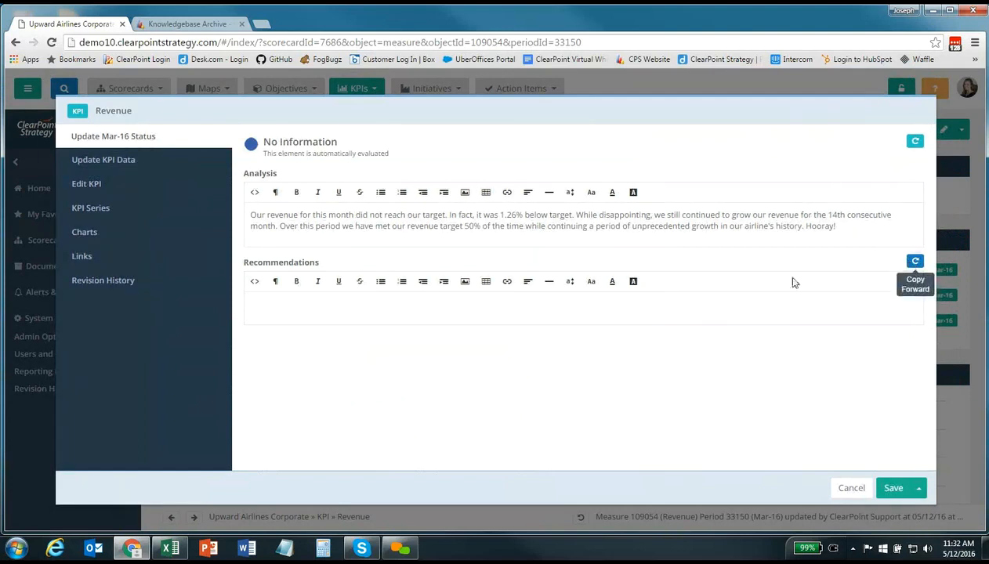
click(852, 488)
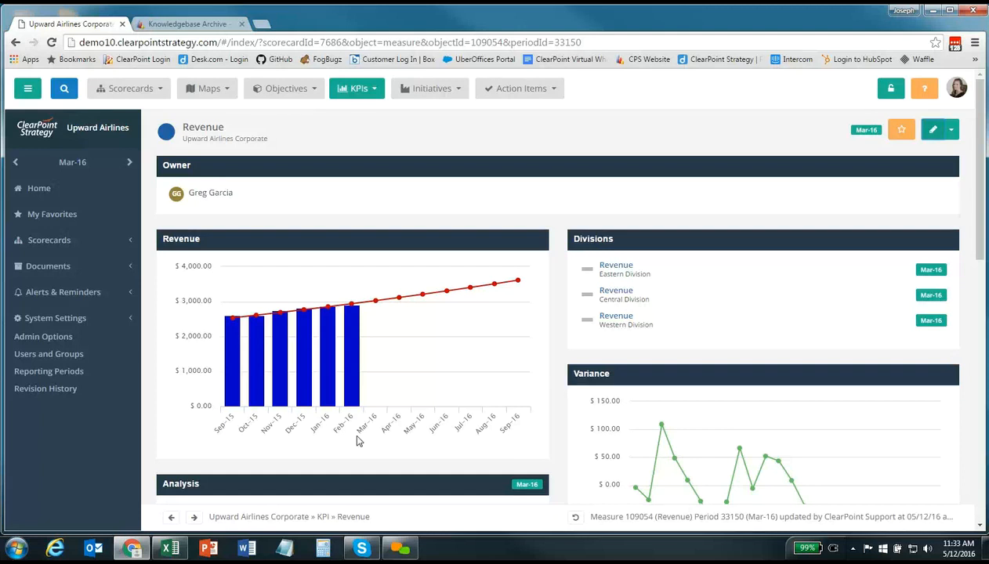
Switch to the Knowledgebase Archive tab and scroll through the support home page
click(192, 26)
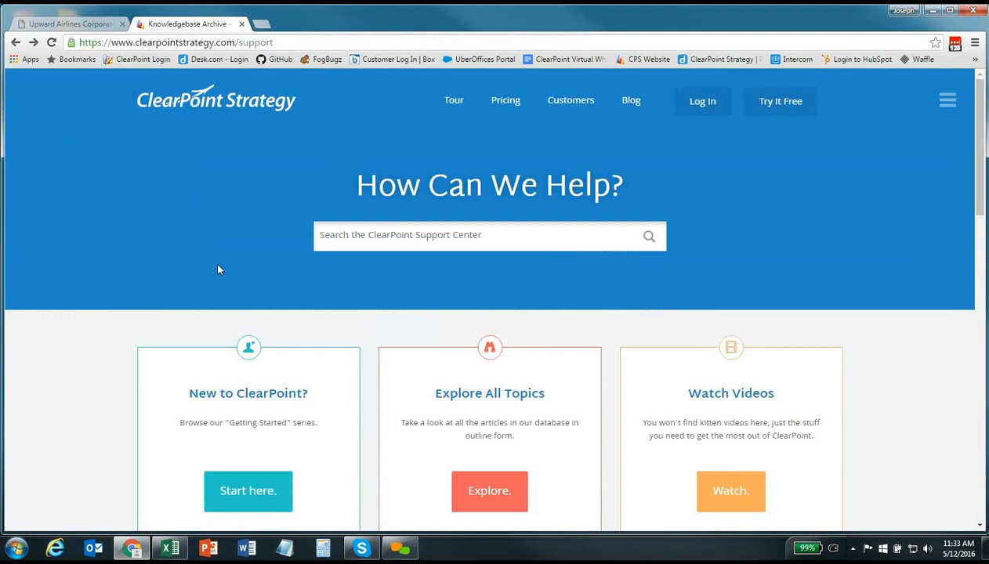
scroll(100, 323, down, 3)
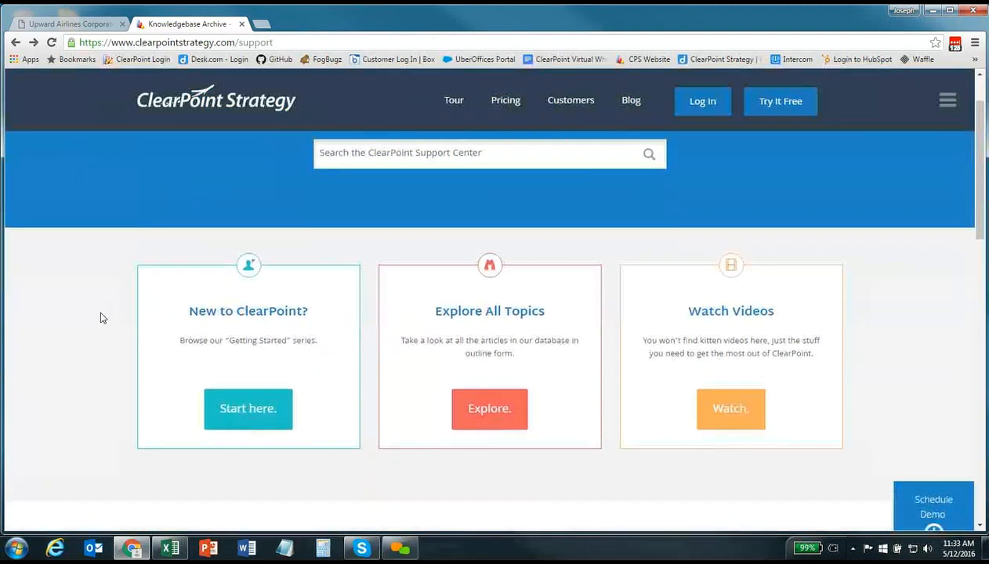
scroll(100, 322, down, 5)
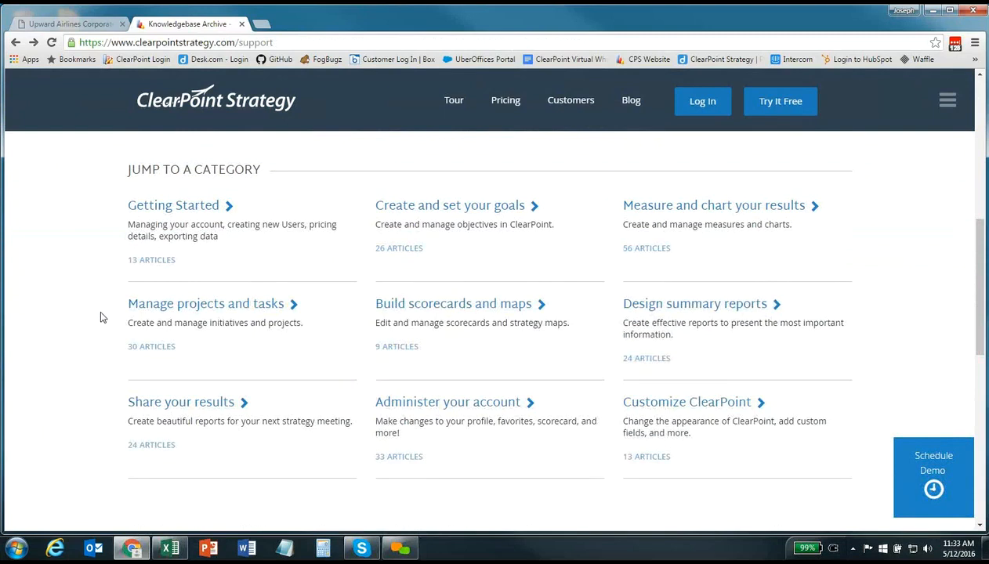
scroll(100, 317, up, 5)
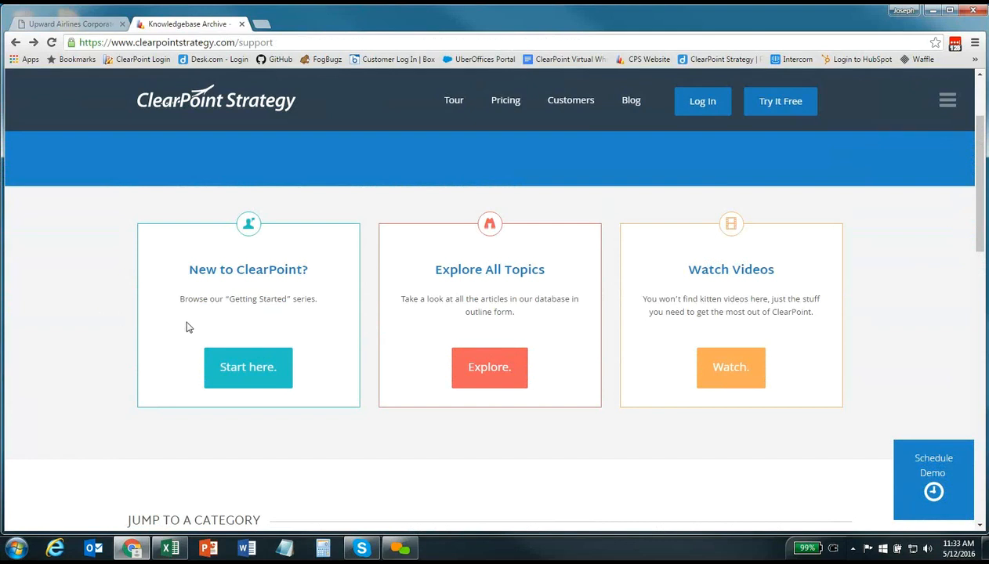
Follow 'Start here.' under New to ClearPoint? and browse the introductory video list
click(233, 364)
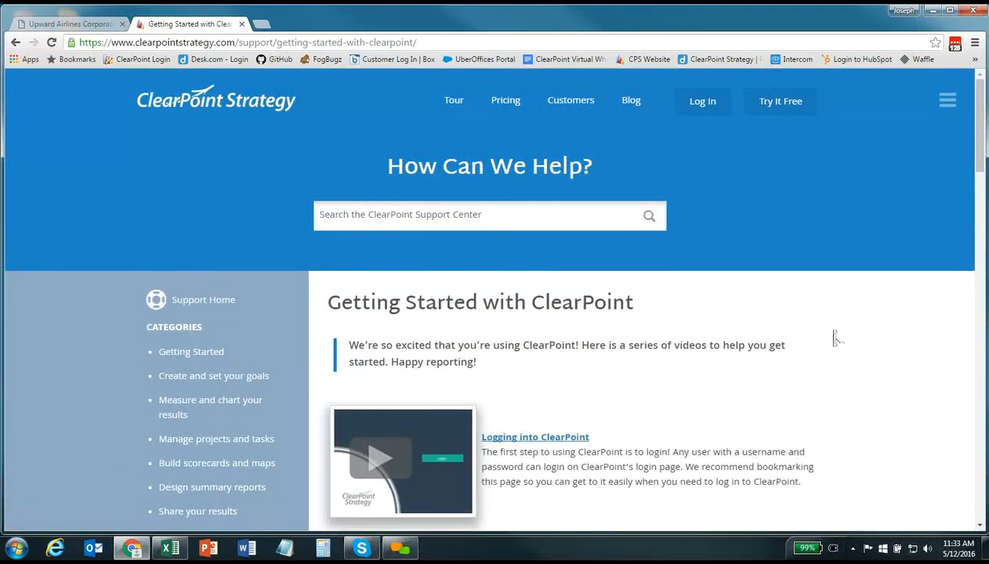
scroll(835, 338, down, 3)
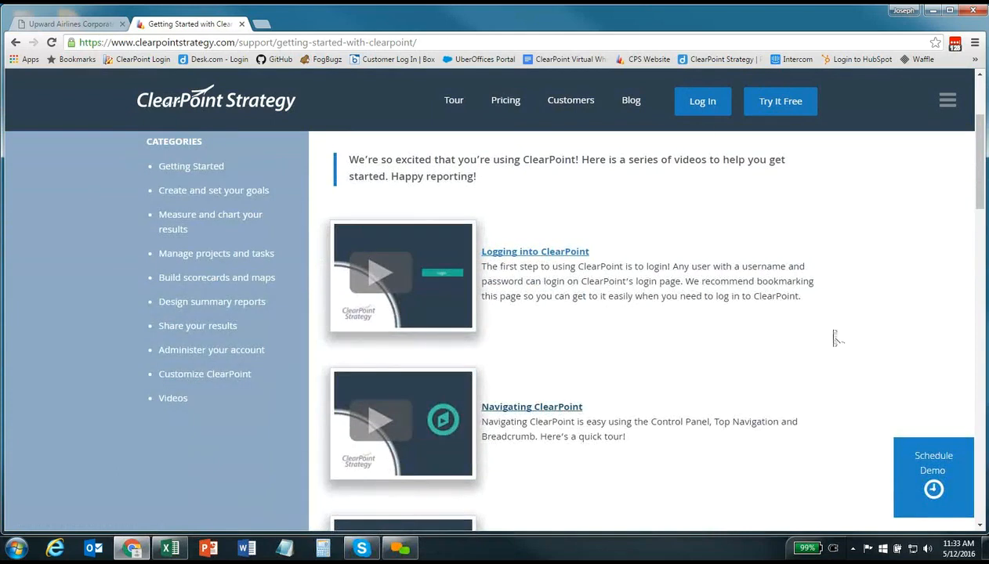
scroll(835, 338, down, 8)
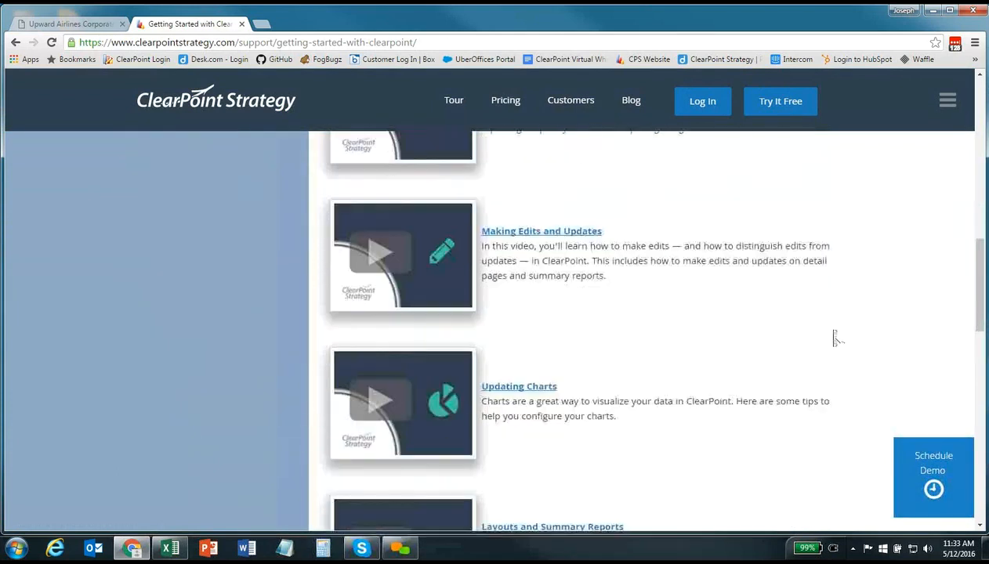
scroll(835, 337, down, 3)
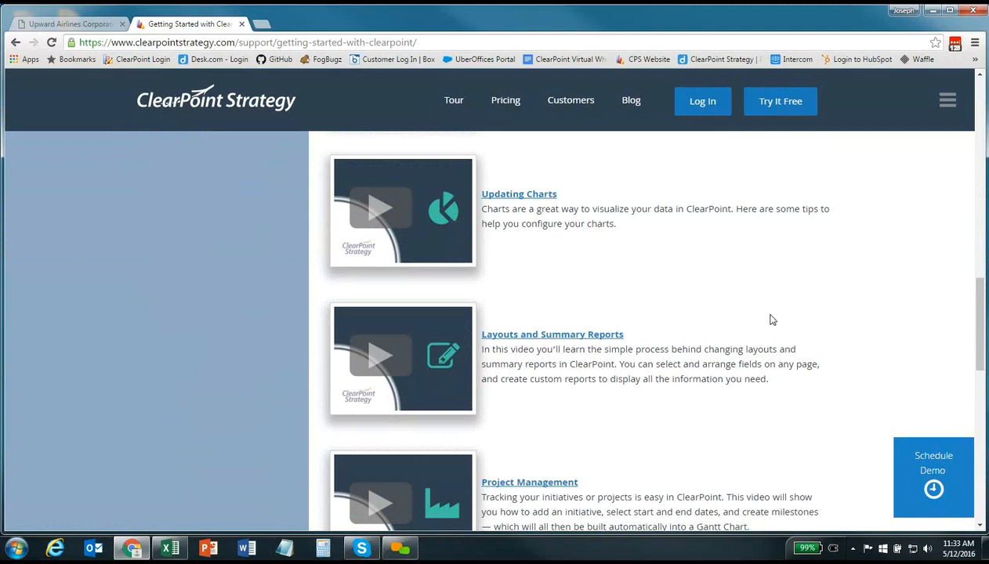
scroll(777, 325, up, 4)
scroll(780, 316, up, 7)
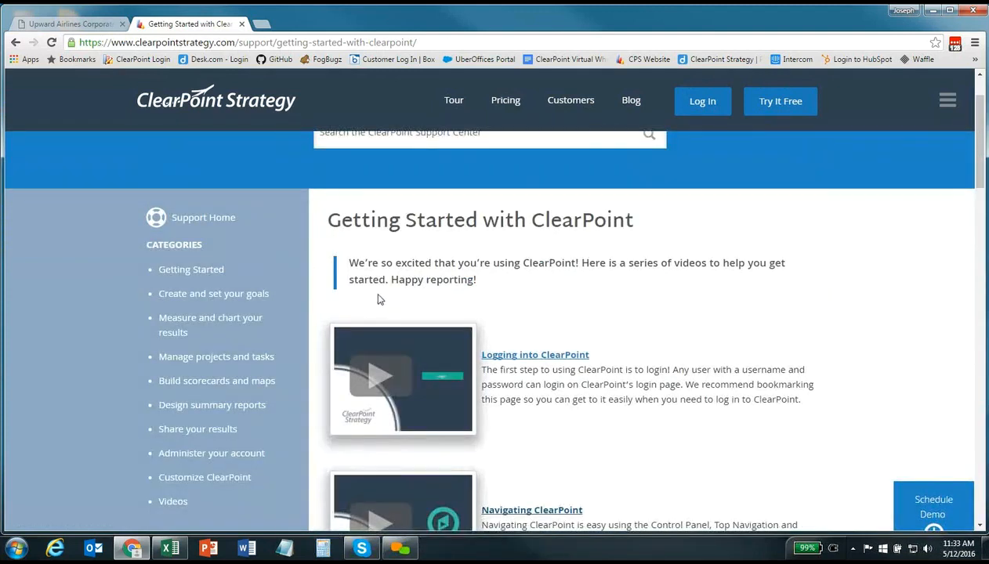
From Measure and chart your results, open the 'Adding a series' article under Data tables and read it
click(179, 324)
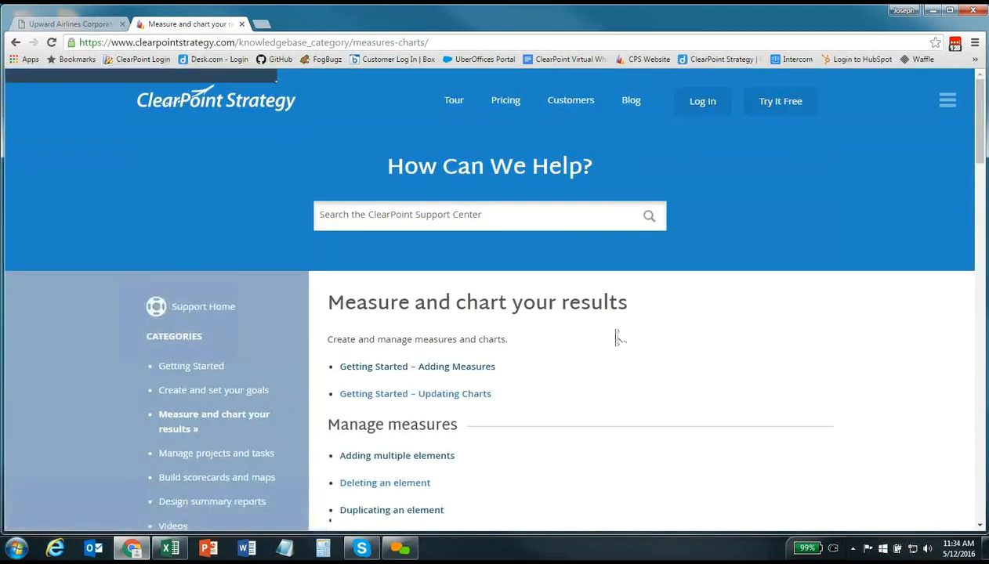
scroll(616, 329, down, 15)
scroll(616, 337, down, 1)
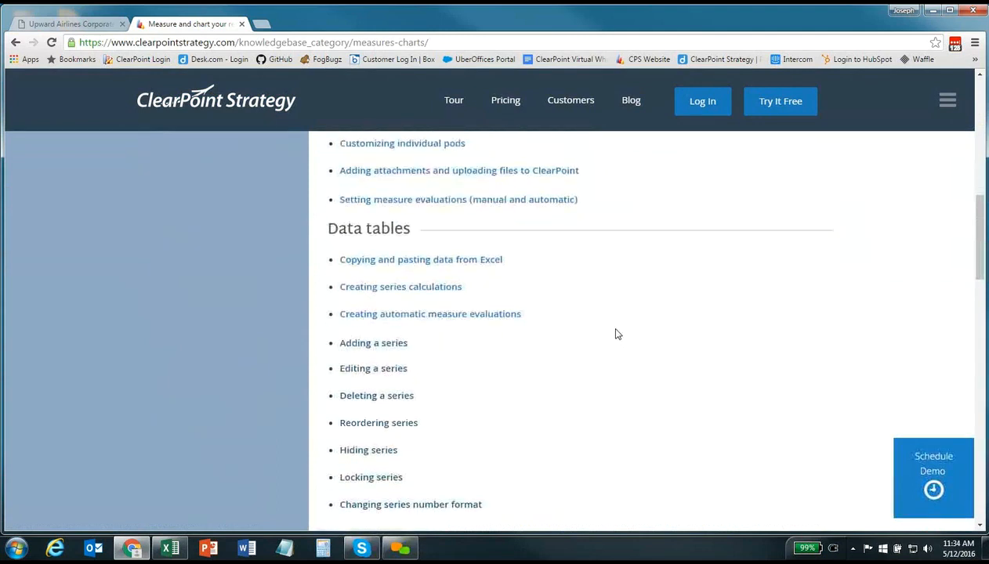
click(396, 345)
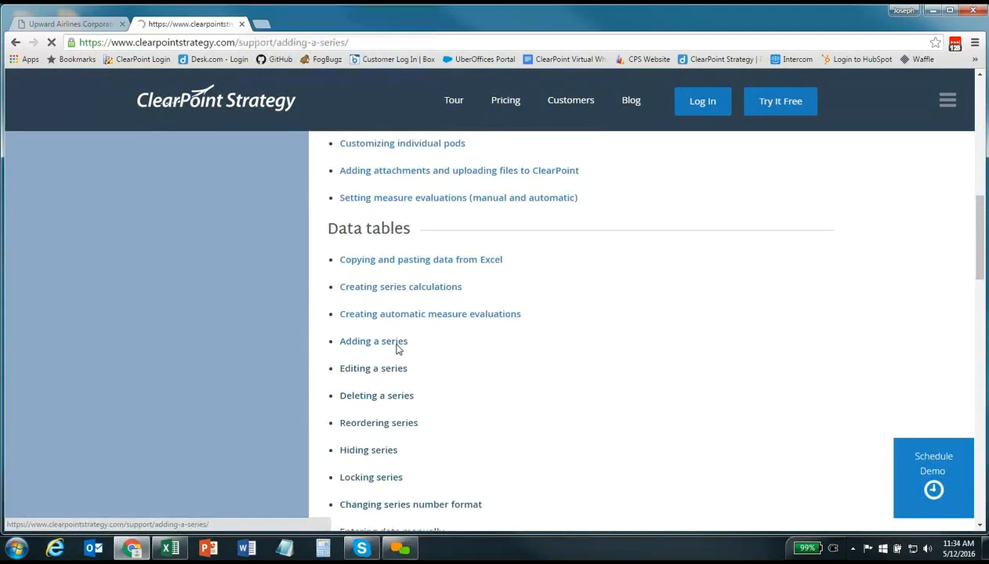
scroll(580, 355, down, 9)
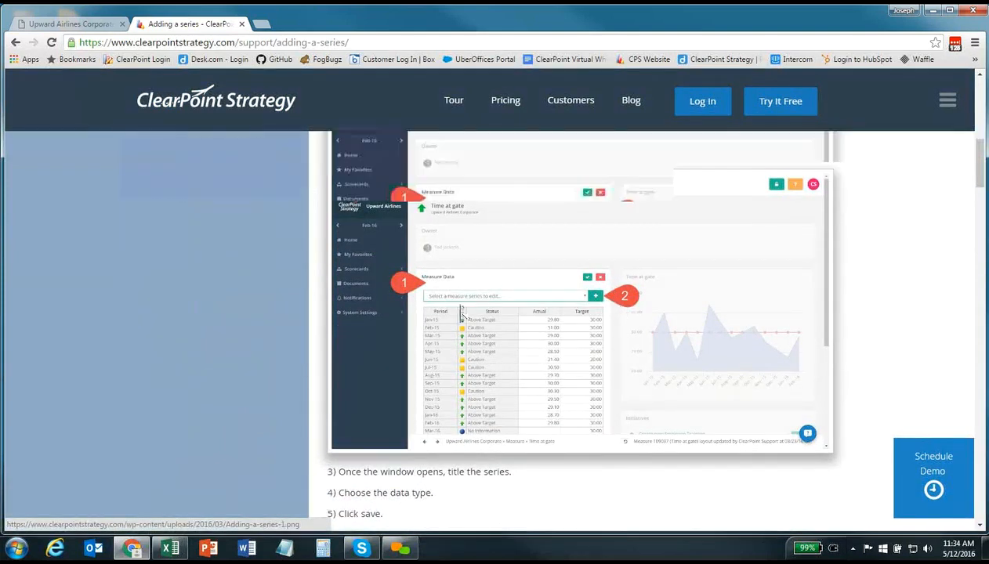
scroll(461, 307, down, 3)
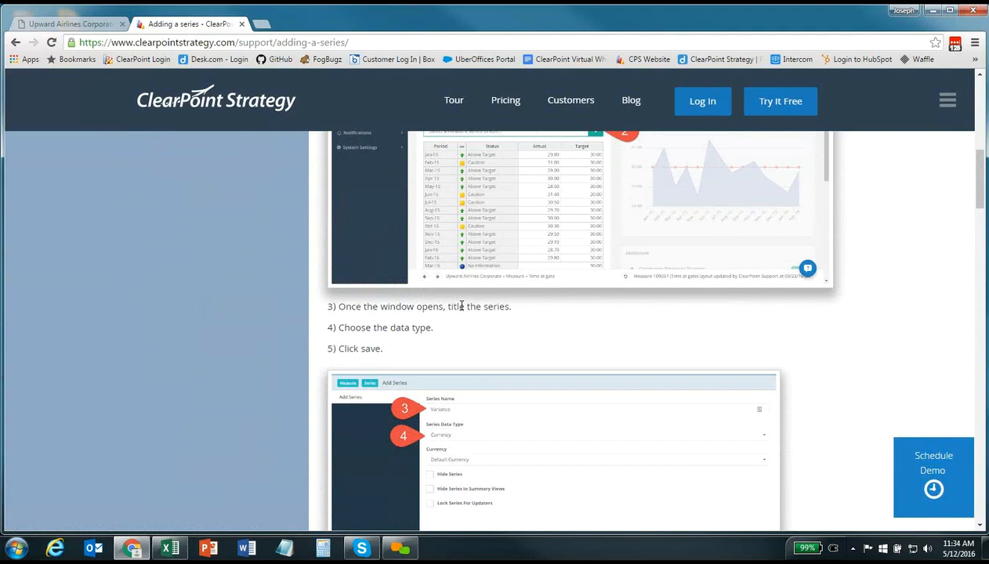
scroll(528, 337, up, 3)
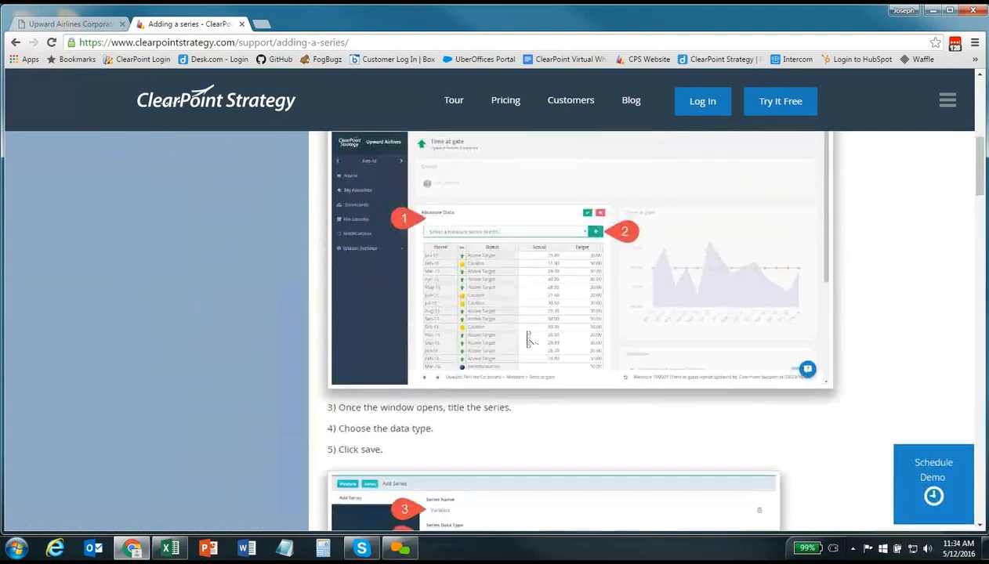
scroll(527, 337, up, 5)
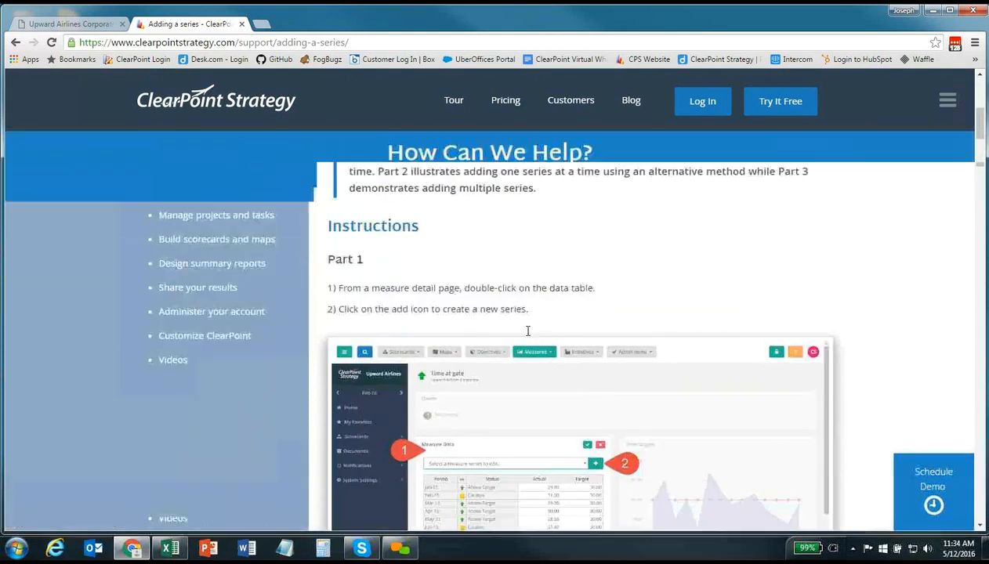